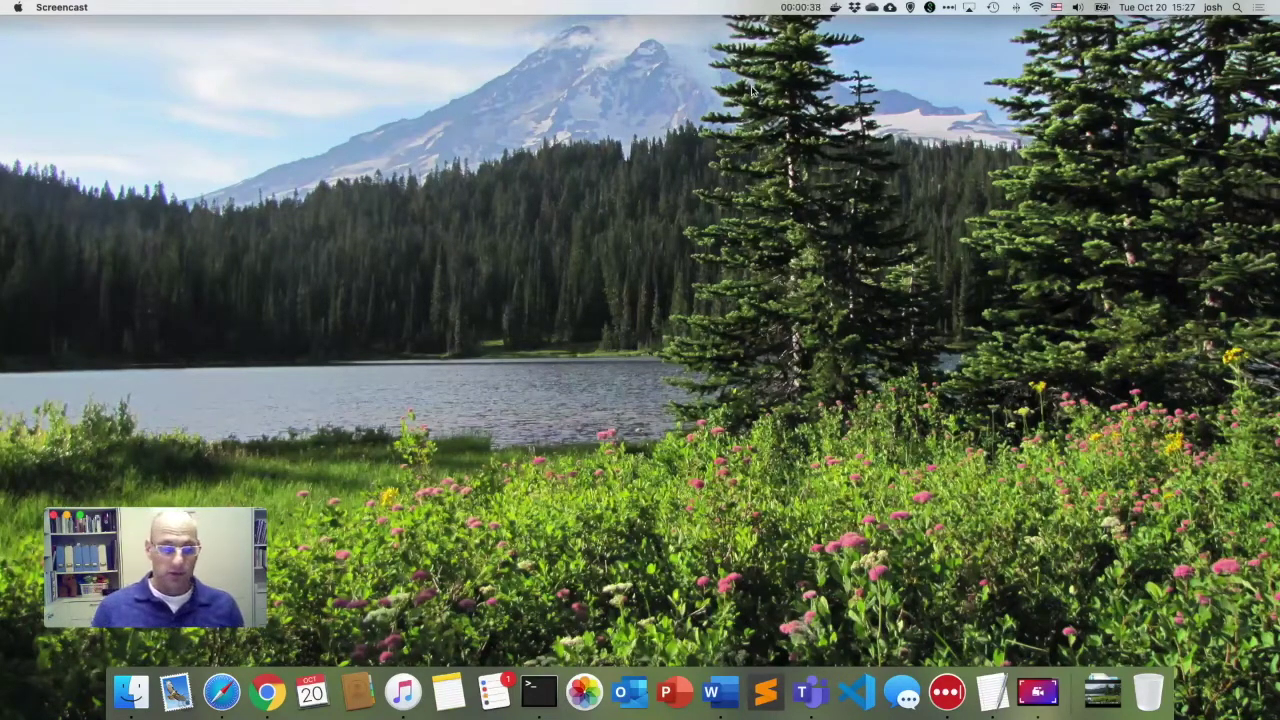
# Launch Safari and load developers.exlibrisgroup.com.
pyautogui.click(224, 690)
pyautogui.write('developers.exlibrisgroup.com')
pyautogui.press('Return')
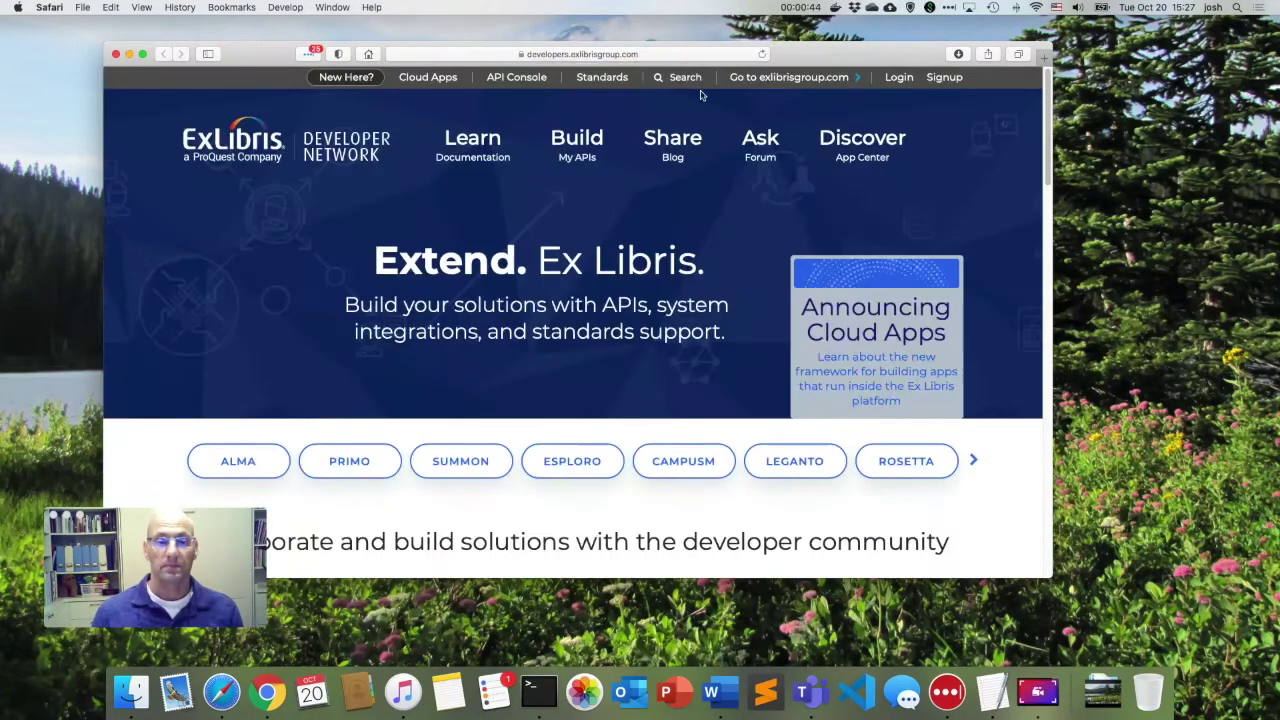
pyautogui.moveTo(798, 54); pyautogui.dragTo(800, 43)
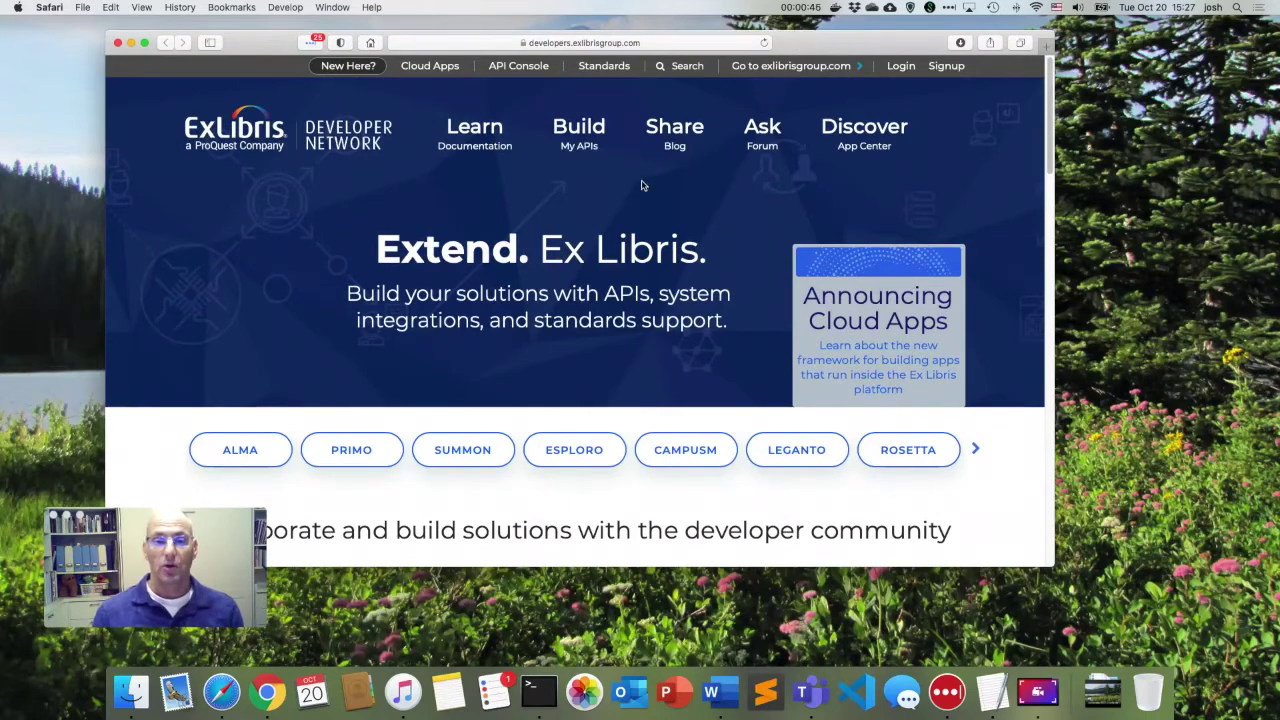
# Search the site for 'ezproxy' and open the EZproxy Authenticator for Alma result.
pyautogui.click(678, 66)
pyautogui.write('ezproxy')
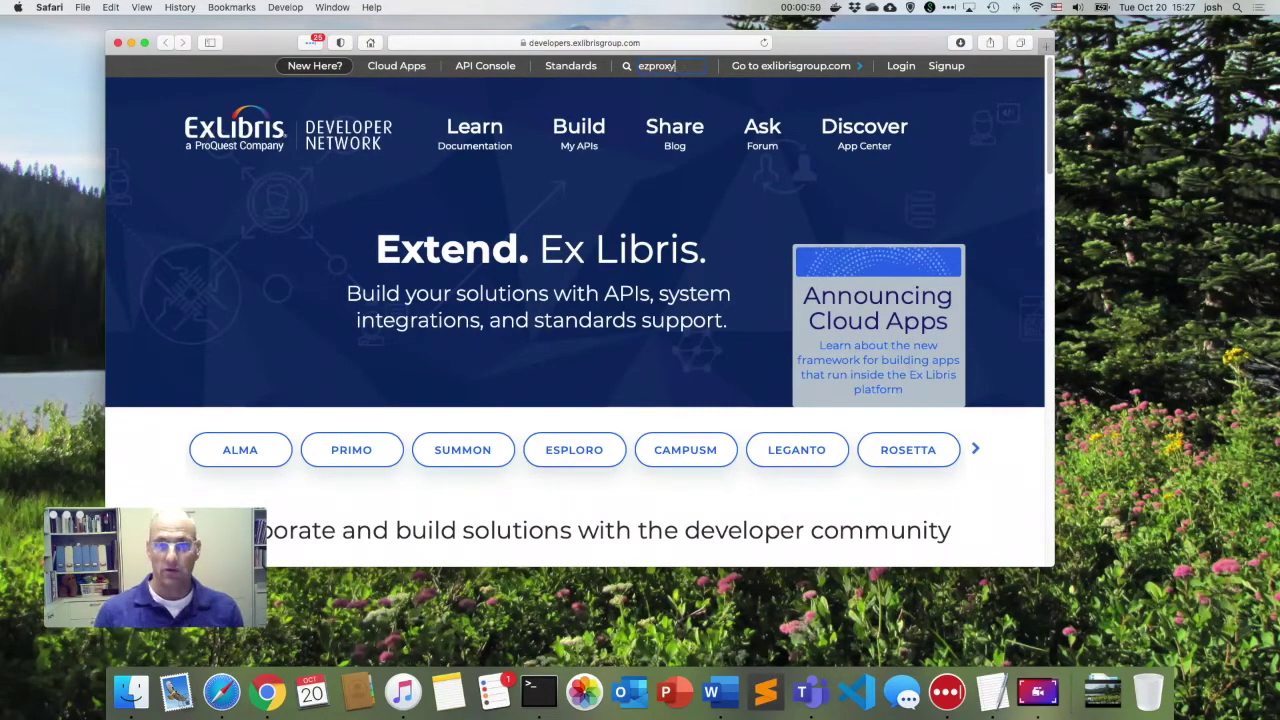
pyautogui.press('Return')
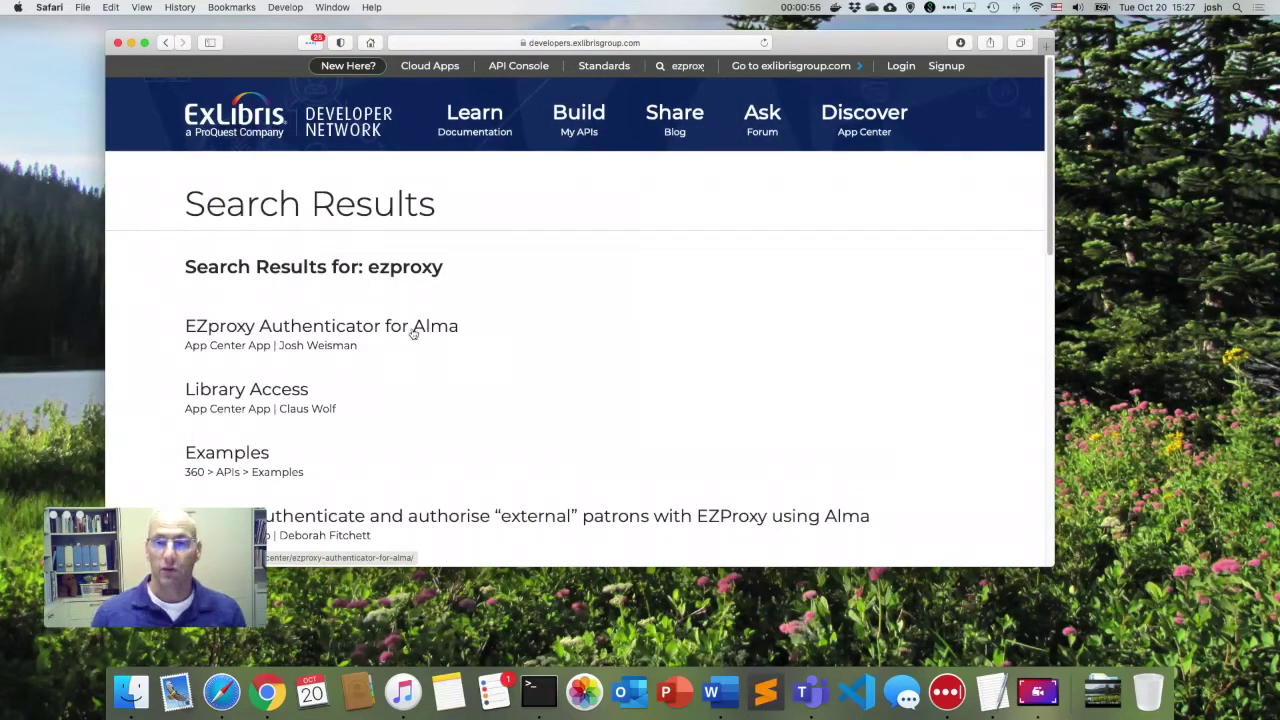
pyautogui.click(339, 332)
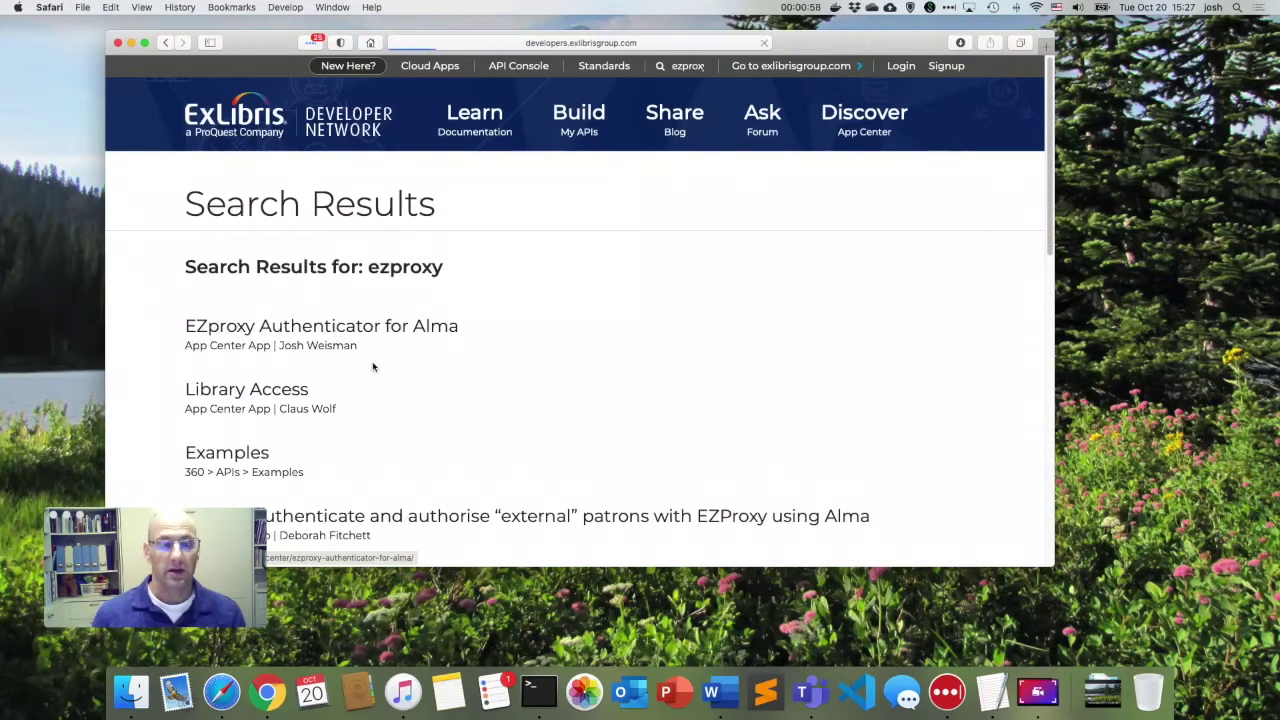
# Highlight the one-click AWS deployment and Alma API key authentication features in the feature list.
pyautogui.moveTo(815, 48); pyautogui.dragTo(838, 33)
pyautogui.scroll(-2, 410, 367)
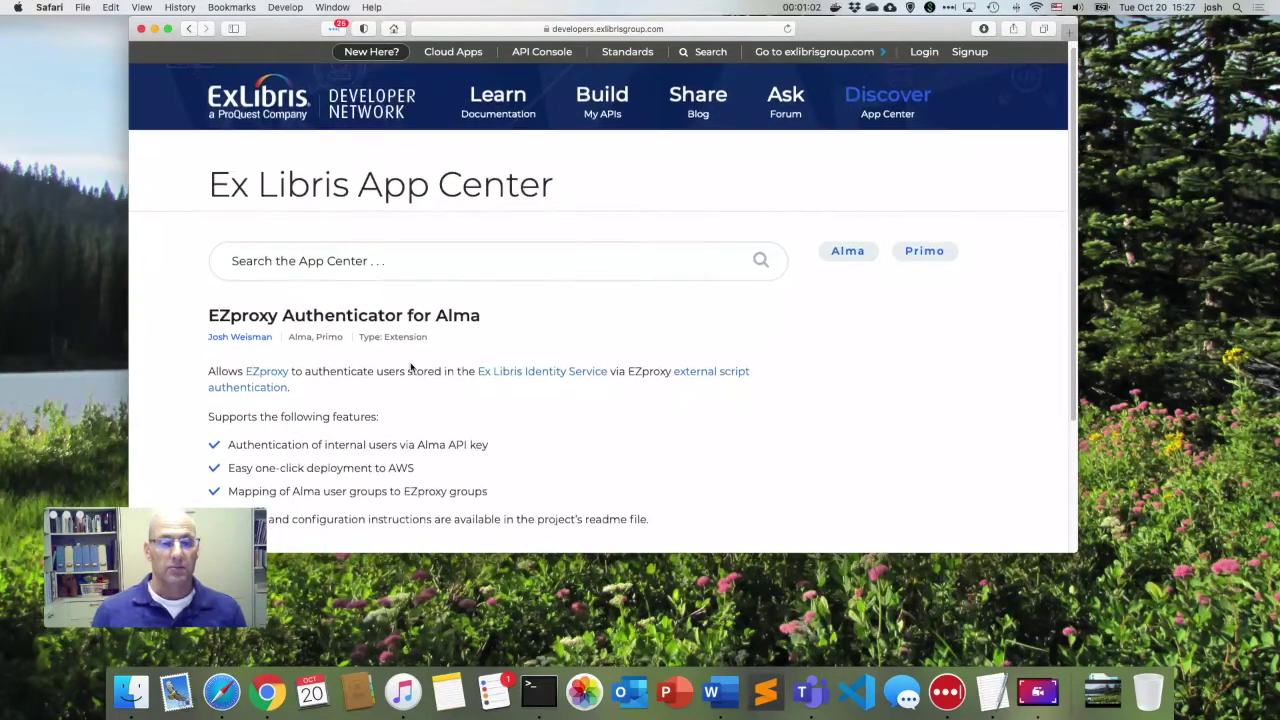
pyautogui.scroll(-3, 410, 367)
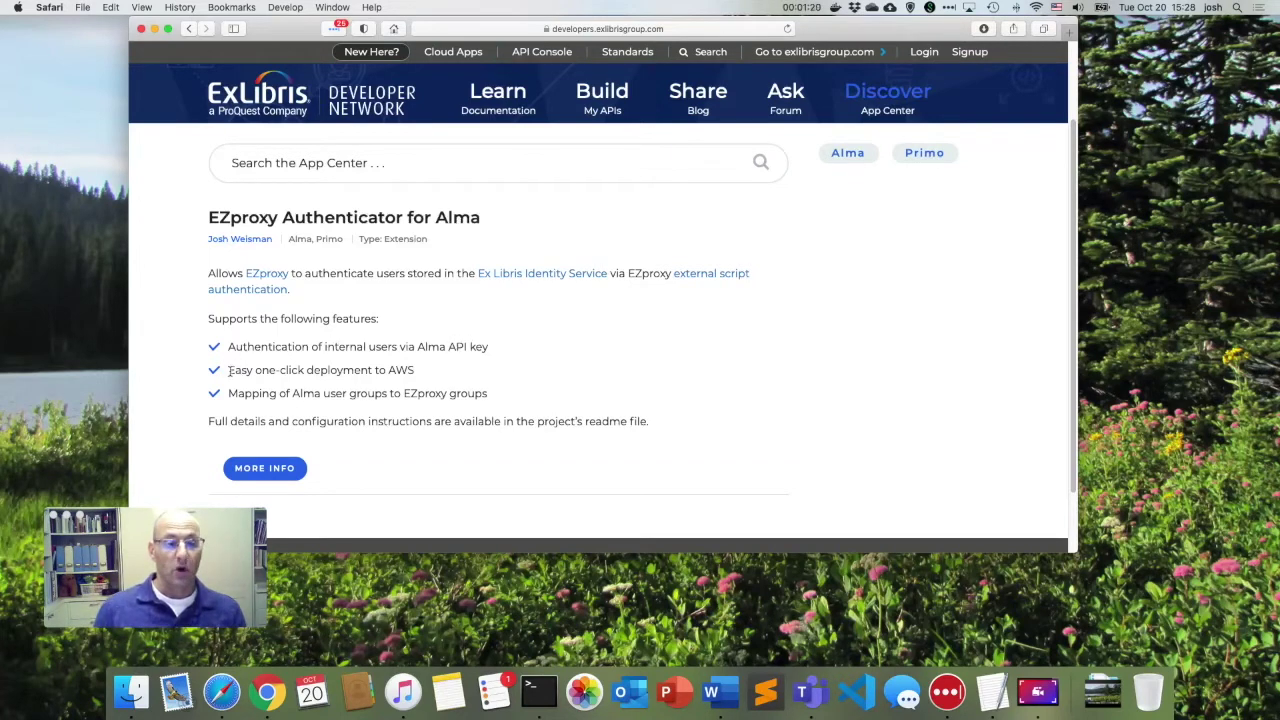
pyautogui.moveTo(230, 370); pyautogui.dragTo(420, 377)
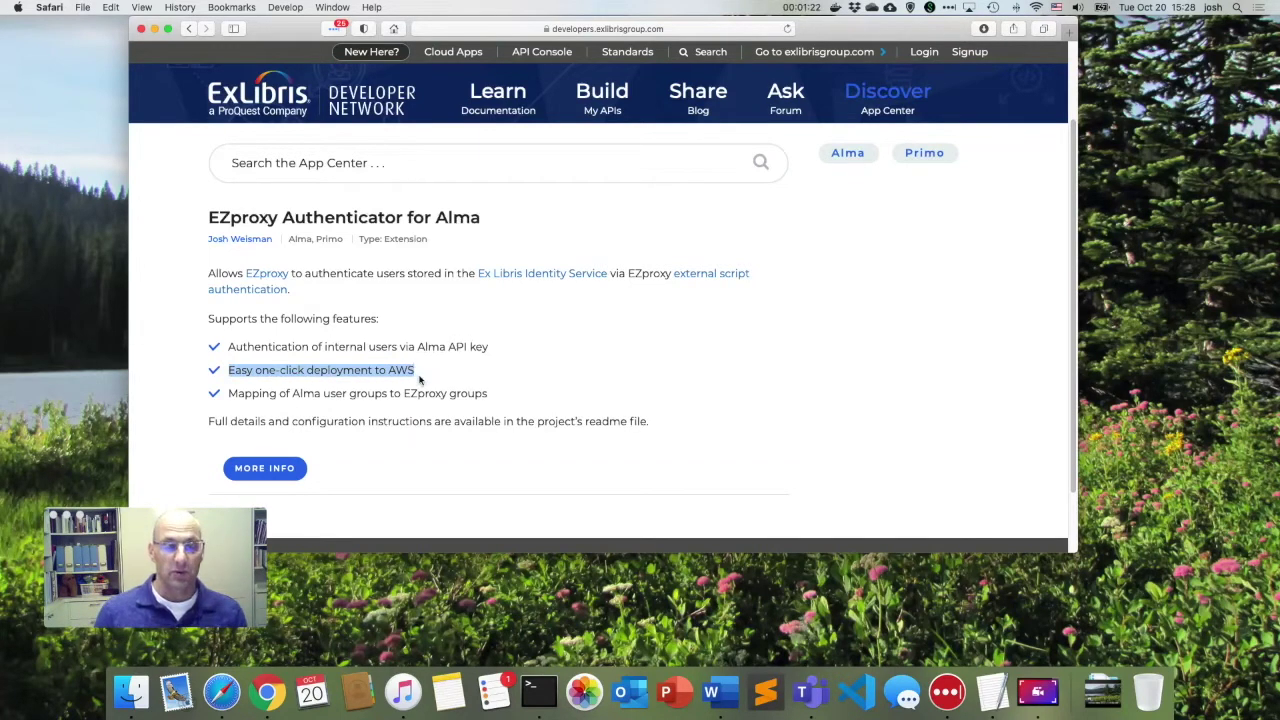
pyautogui.moveTo(245, 346); pyautogui.dragTo(427, 346)
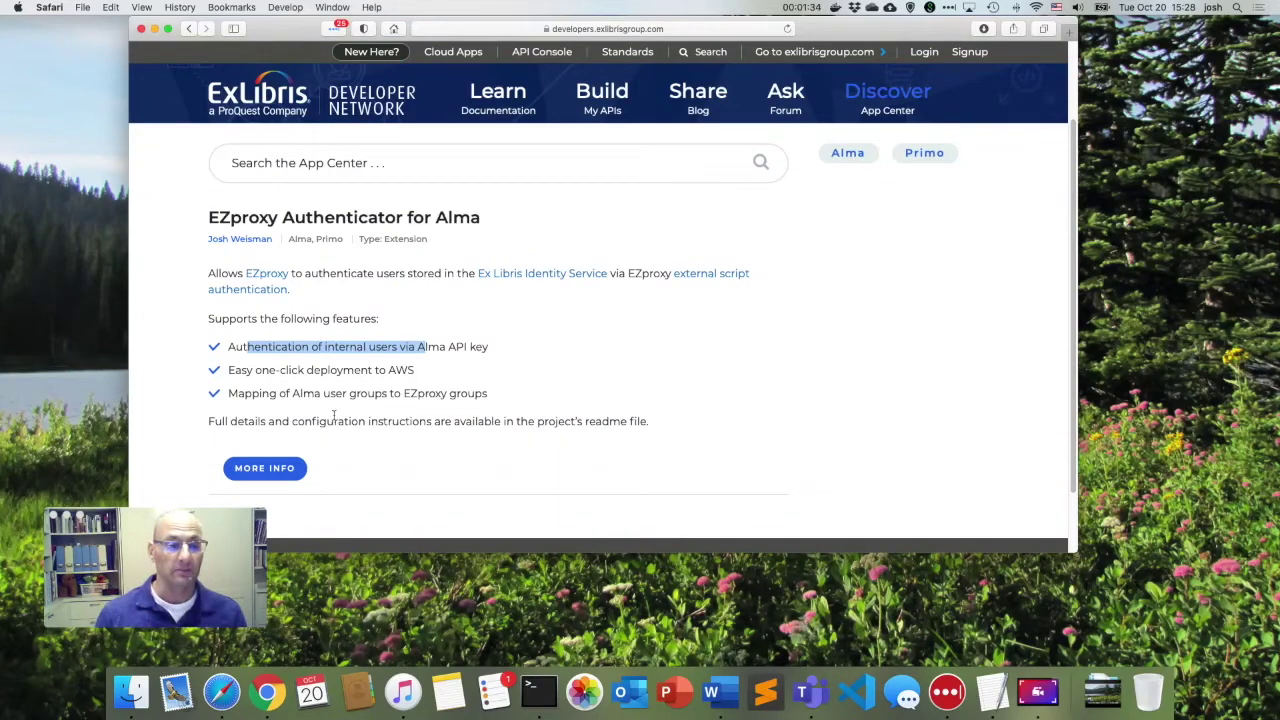
# Open the exl-ezproxy-authenticator GitHub repo and read its README down to 'Deploying and Configuring the Authenticator'.
pyautogui.click(266, 469)
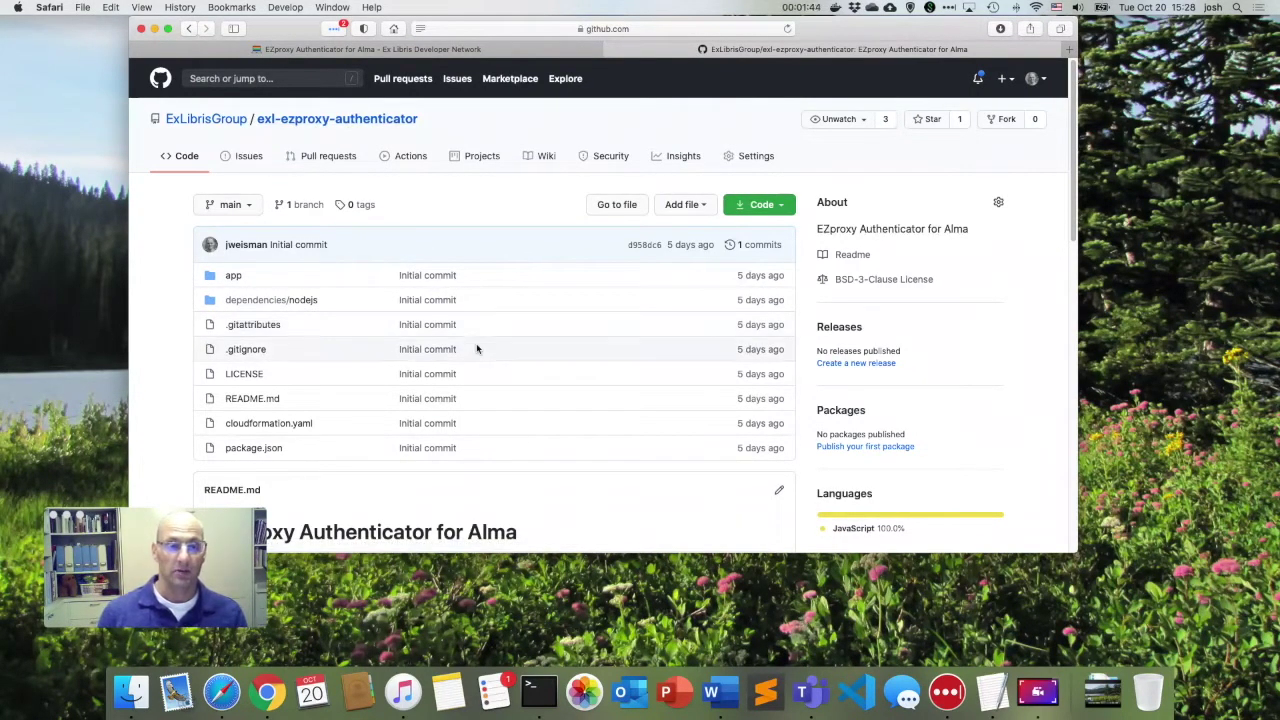
pyautogui.scroll(-5, 476, 327)
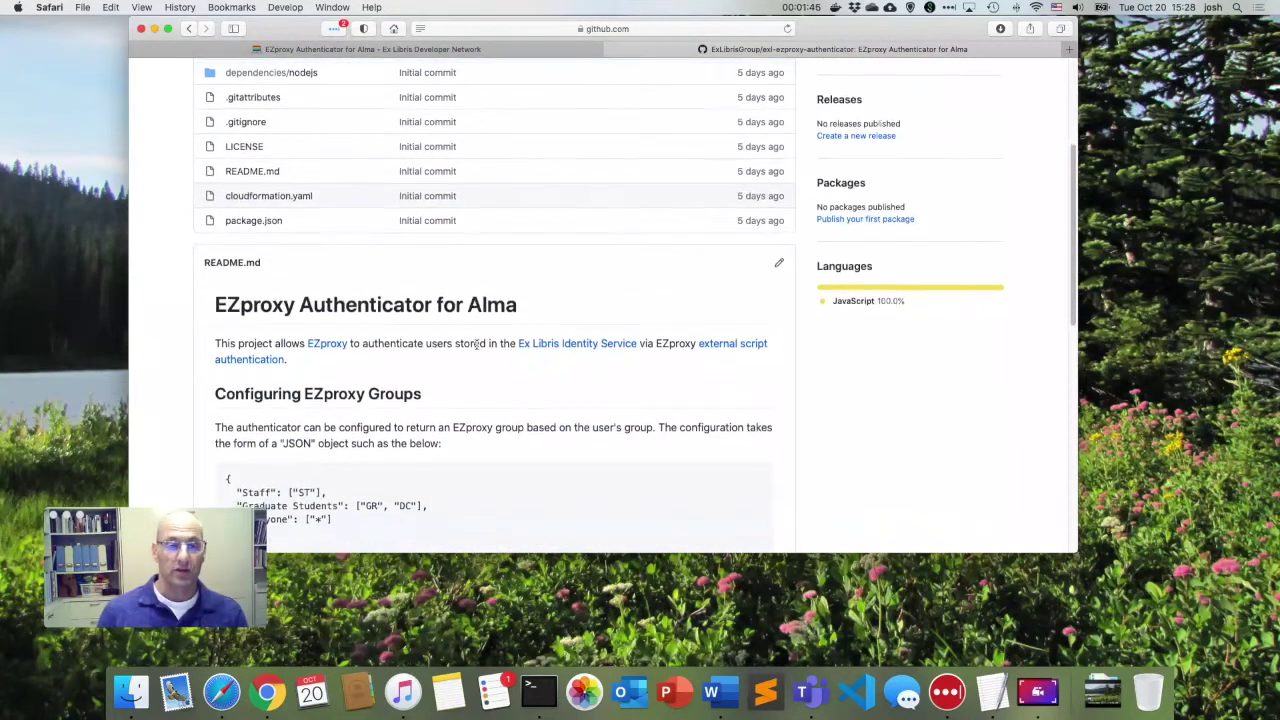
pyautogui.scroll(-3, 476, 345)
pyautogui.scroll(-2, 476, 348)
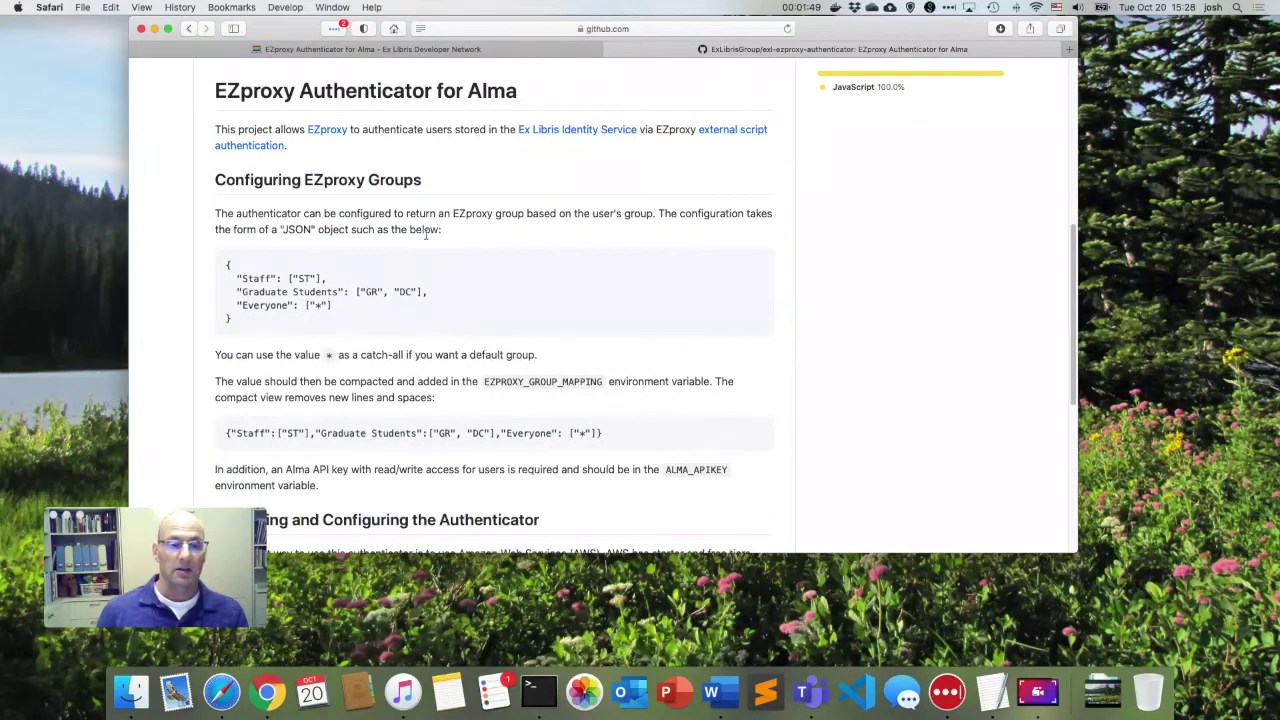
pyautogui.scroll(-1, 444, 293)
pyautogui.scroll(-5, 444, 293)
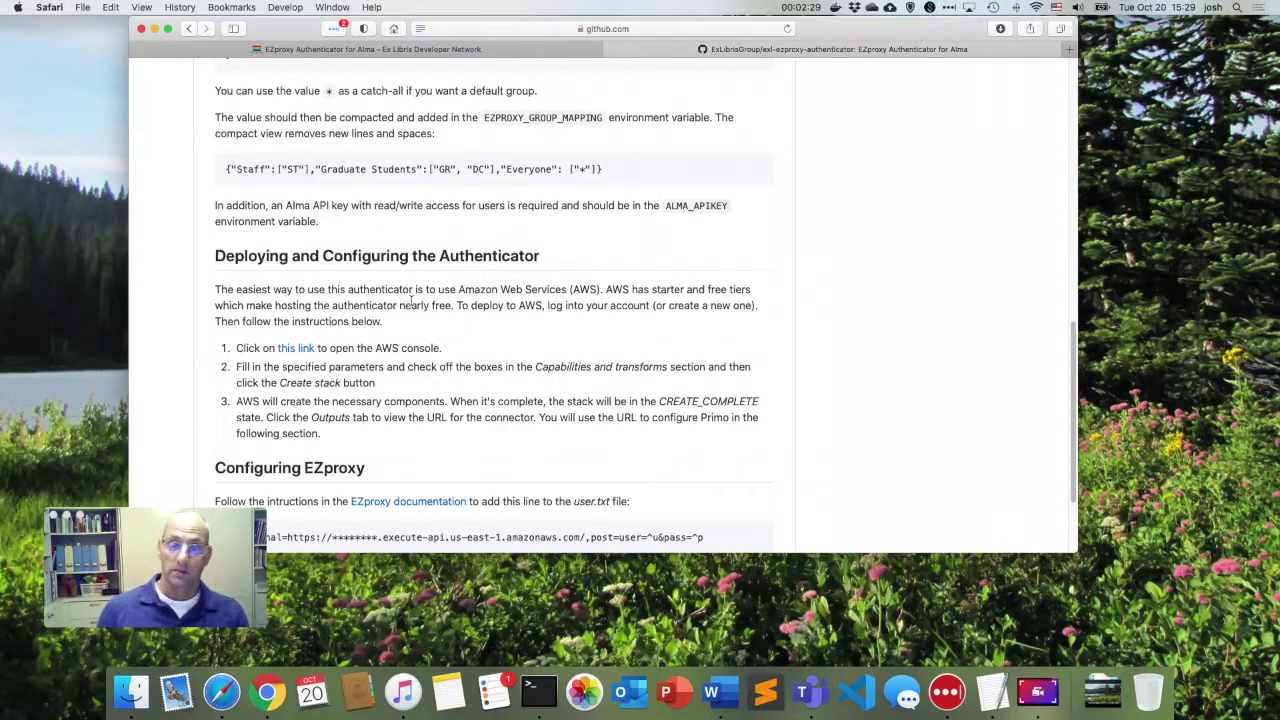
# Follow the README's Quick create stack link and rename the stack to ExlEZproxyAuthenticator-Demo.
pyautogui.keyDown('super'); pyautogui.click(296, 350); pyautogui.keyUp('super')
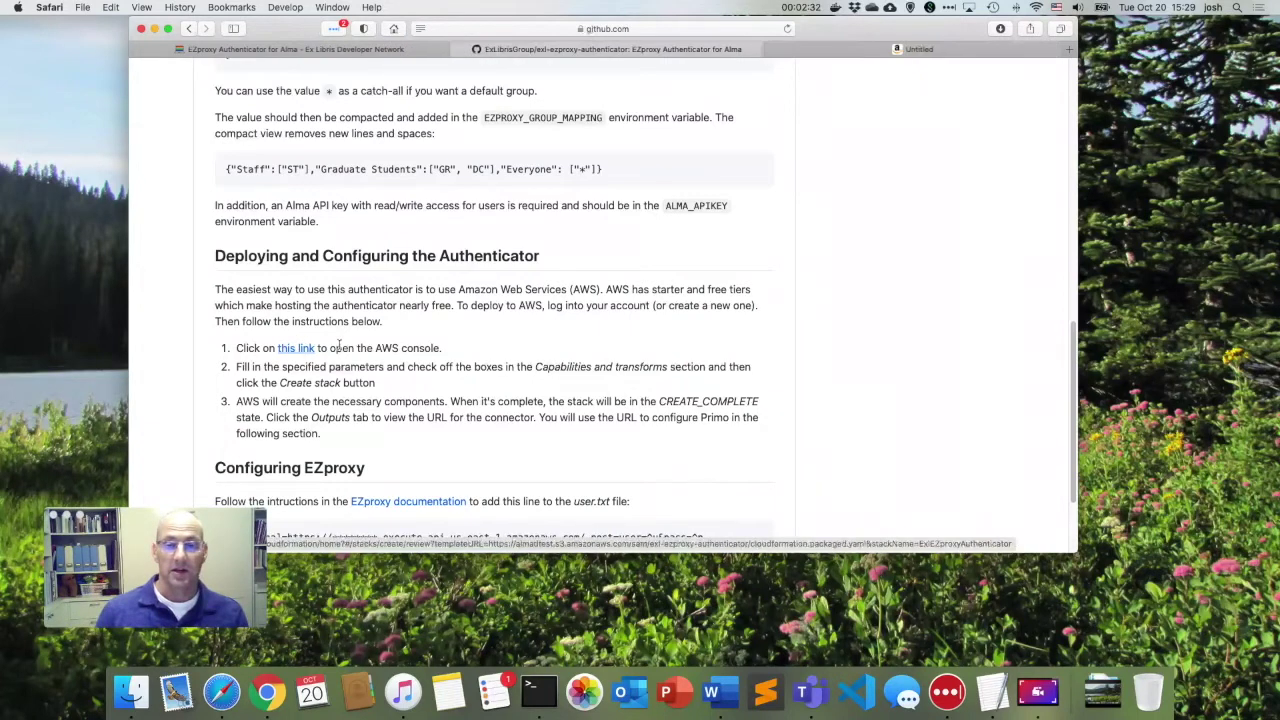
pyautogui.click(924, 50)
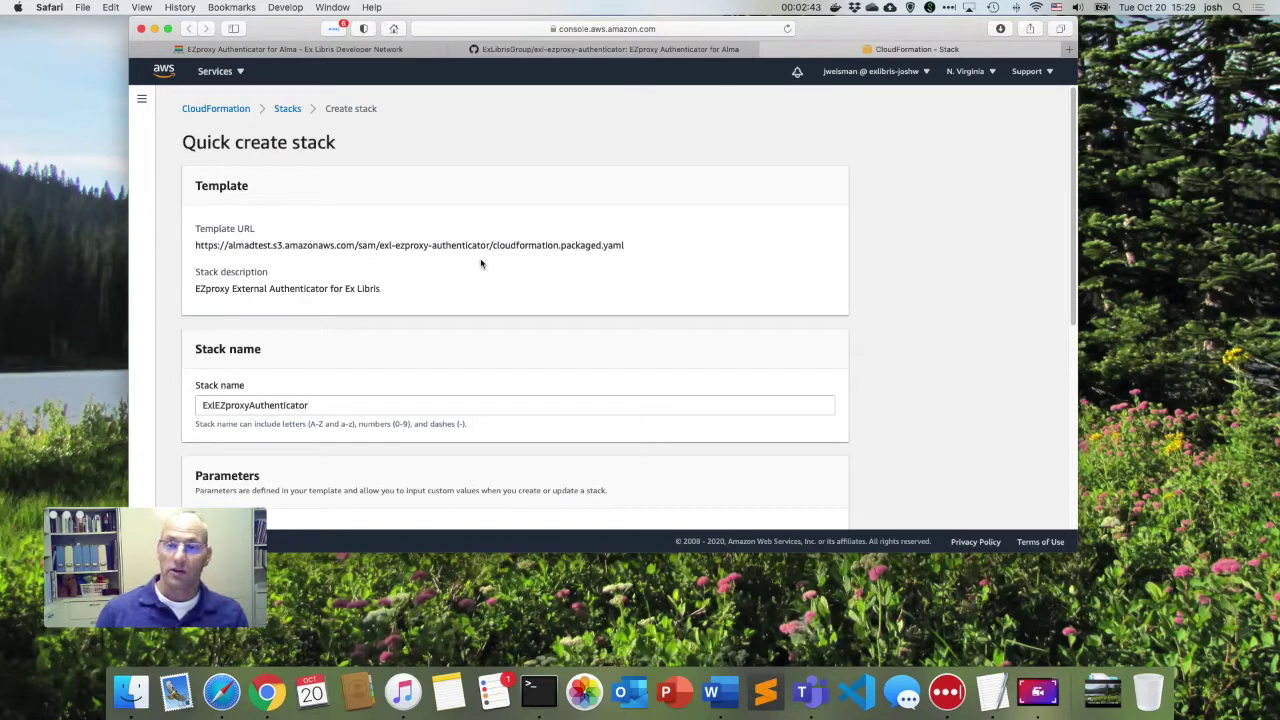
pyautogui.scroll(-2, 478, 266)
pyautogui.scroll(-3, 469, 272)
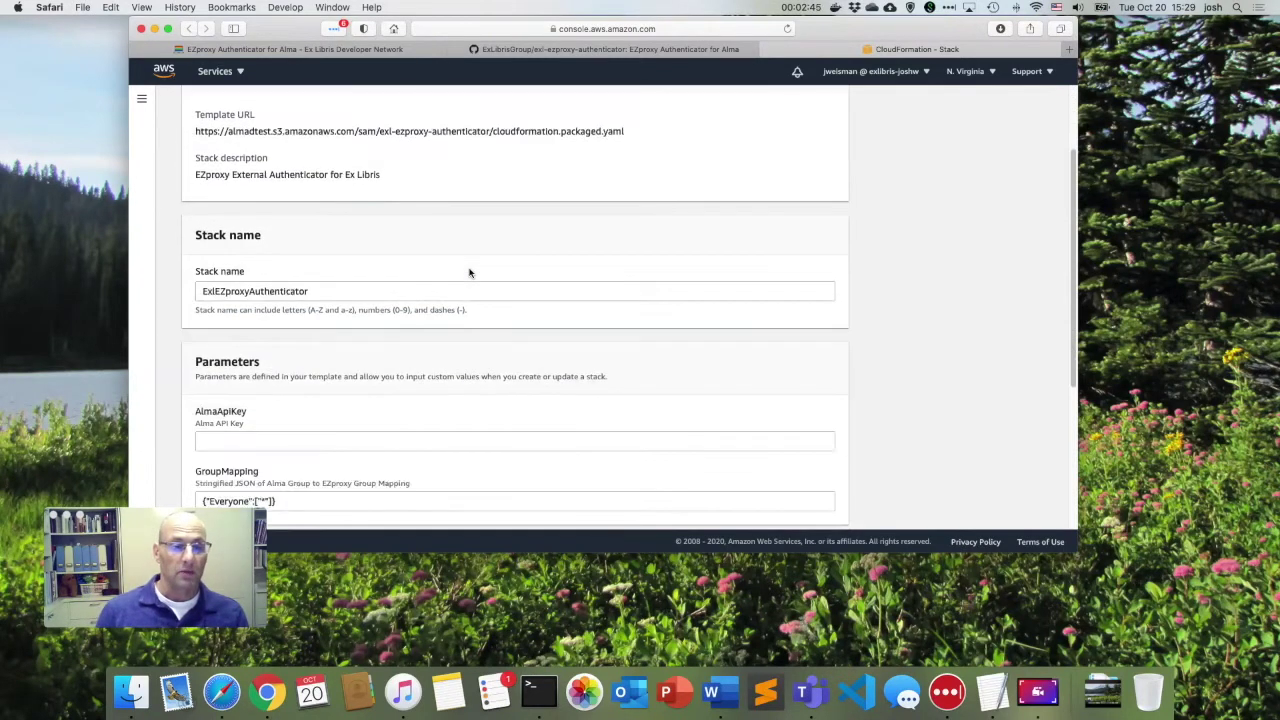
pyautogui.click(347, 290)
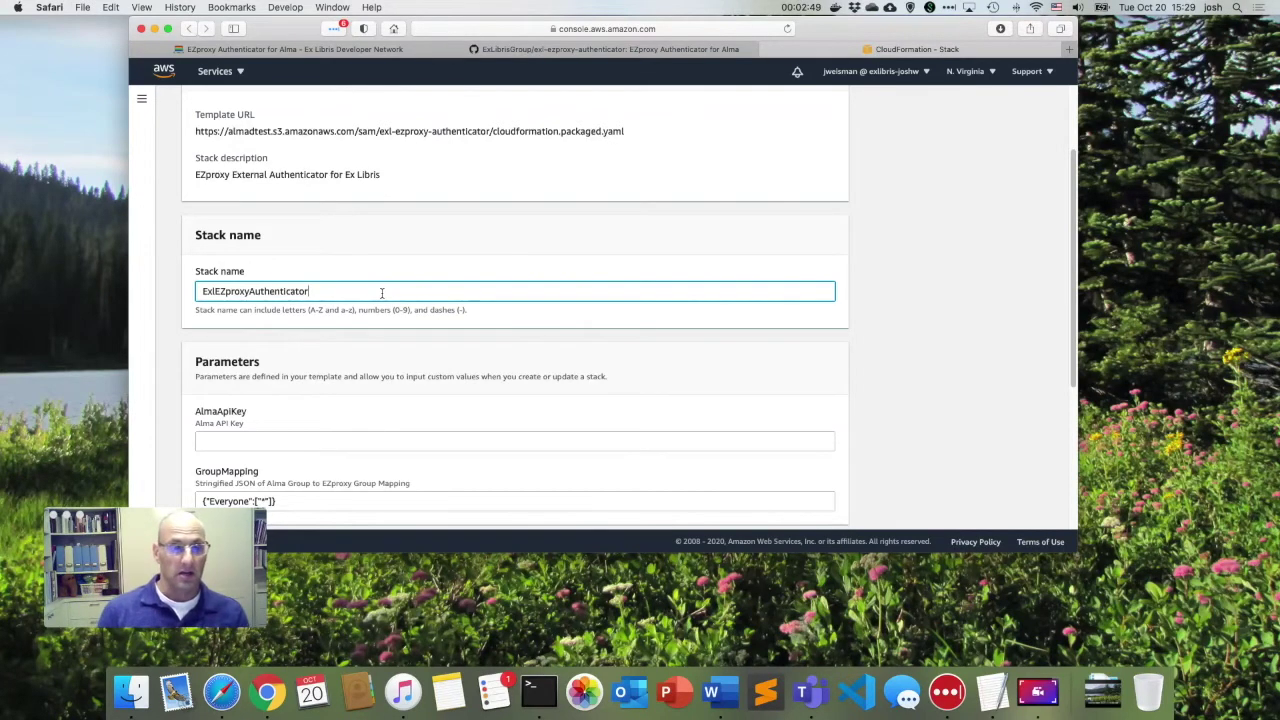
pyautogui.write('-De')
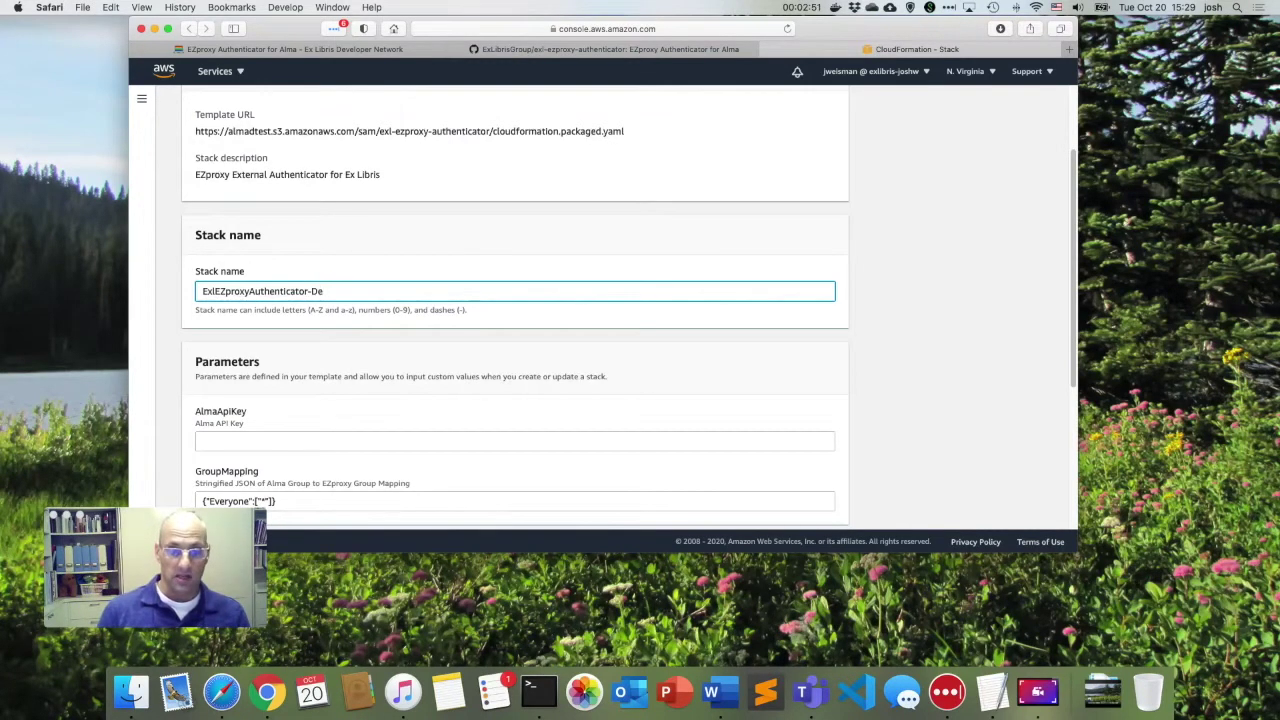
pyautogui.write('mo')
pyautogui.scroll(-3, 383, 295)
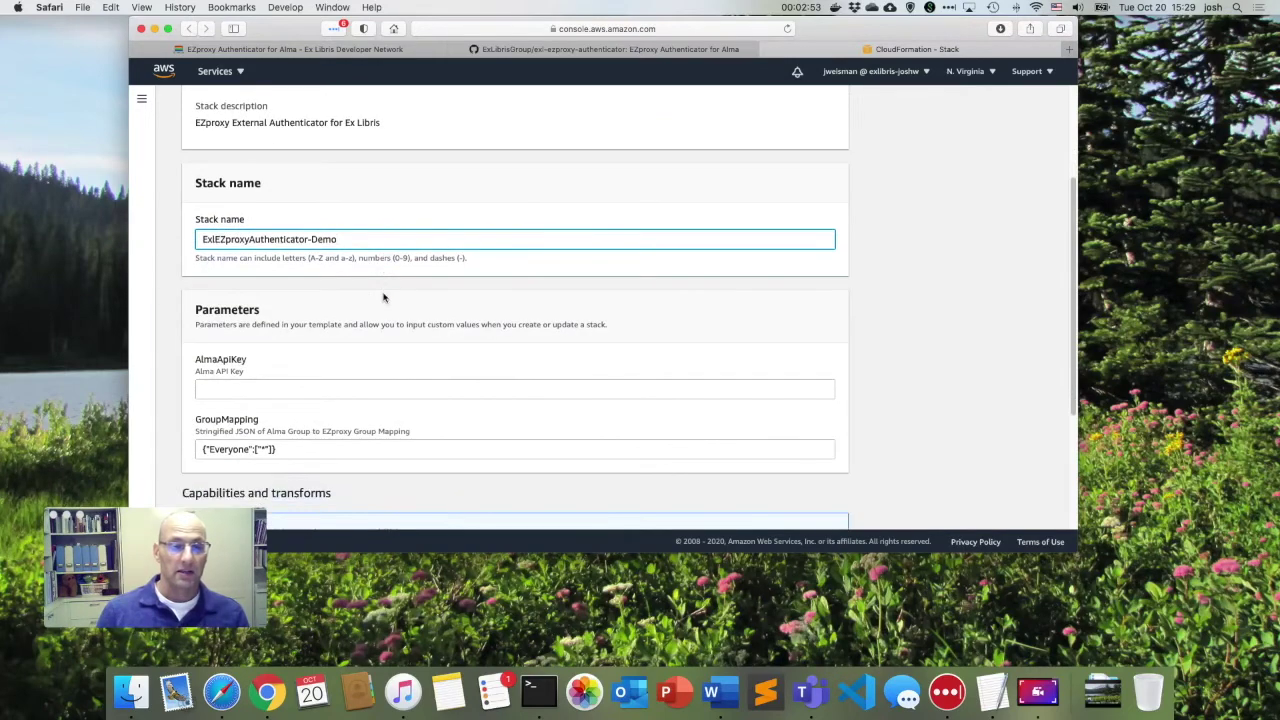
pyautogui.scroll(-2, 383, 297)
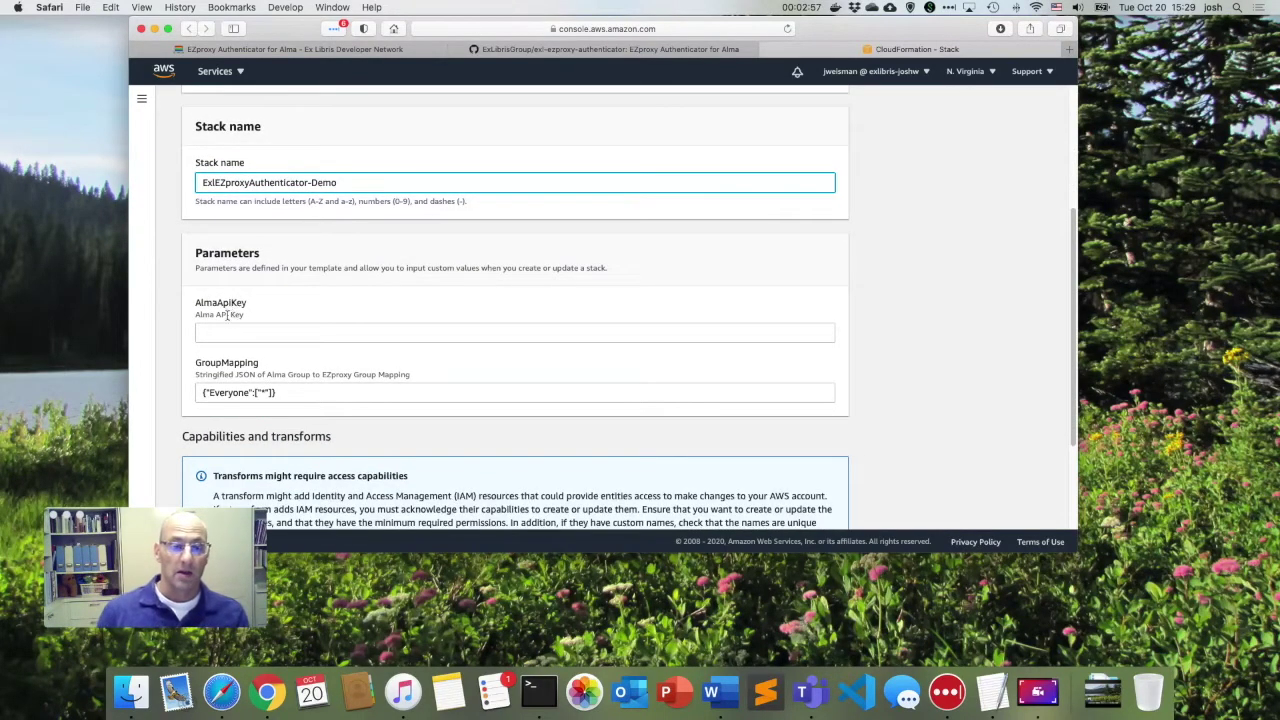
# Reread the README's 'Configuring EZproxy Groups' section and deployment steps, then bring up Chrome.
pyautogui.click(570, 50)
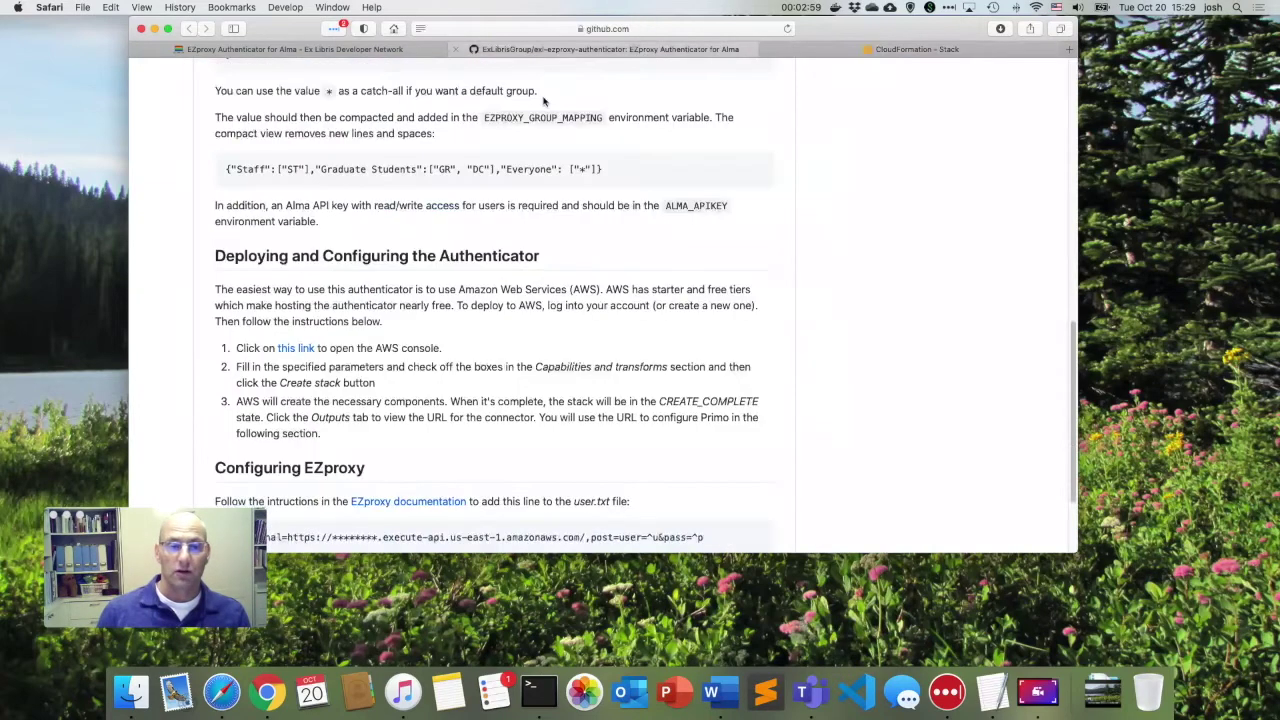
pyautogui.scroll(5, 405, 308)
pyautogui.scroll(-10, 405, 300)
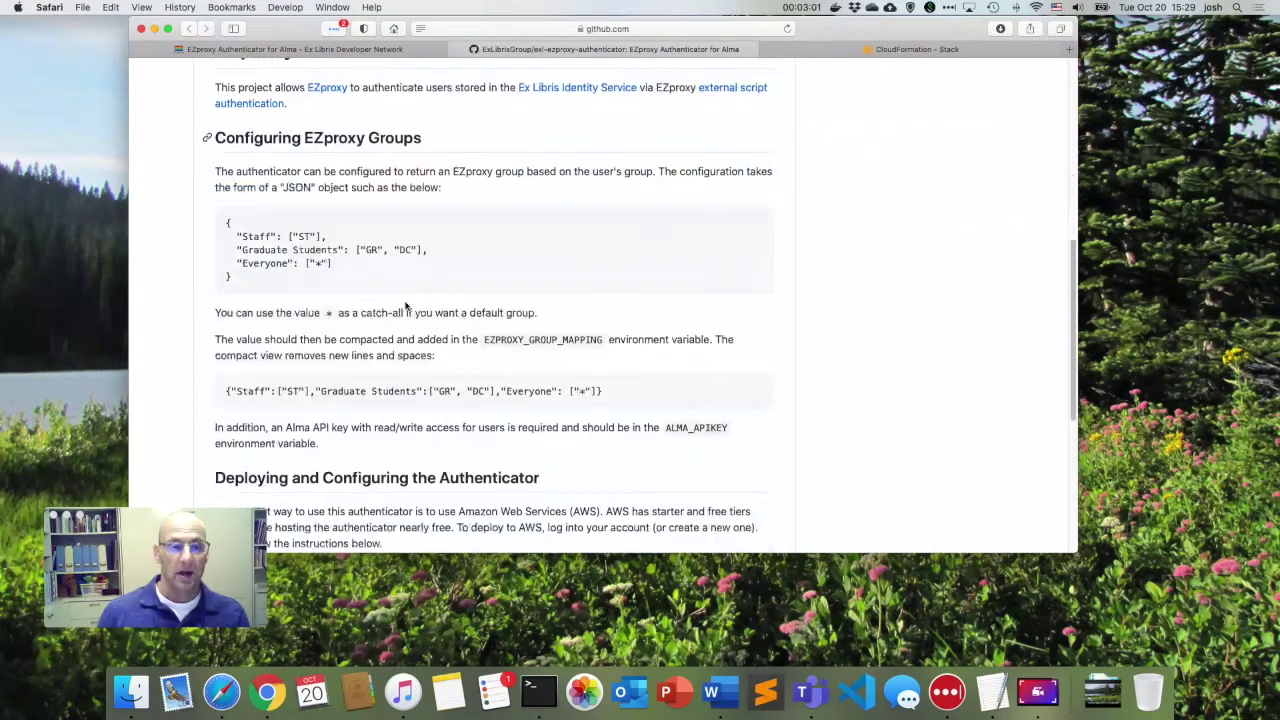
pyautogui.scroll(-1, 404, 302)
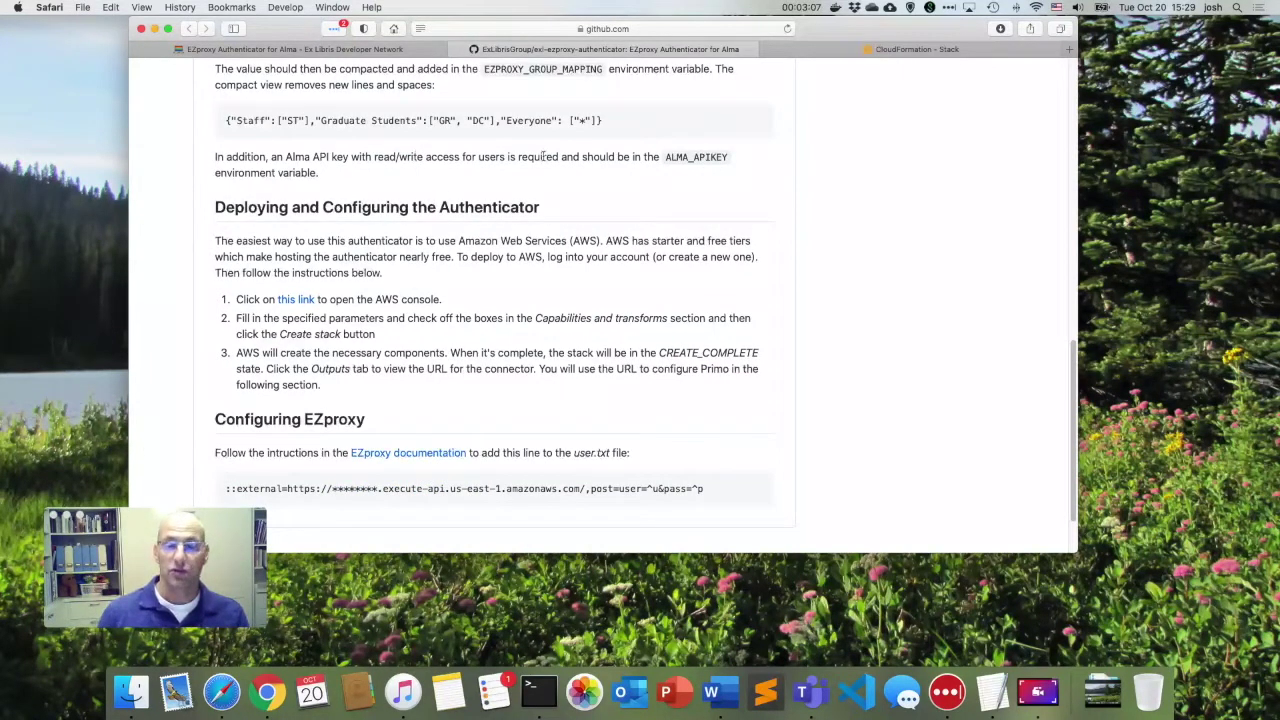
pyautogui.click(270, 698)
# In Chrome, go to the developer site's My APIs > Manage API Keys page and scroll to Add API Key.
pyautogui.click(312, 70)
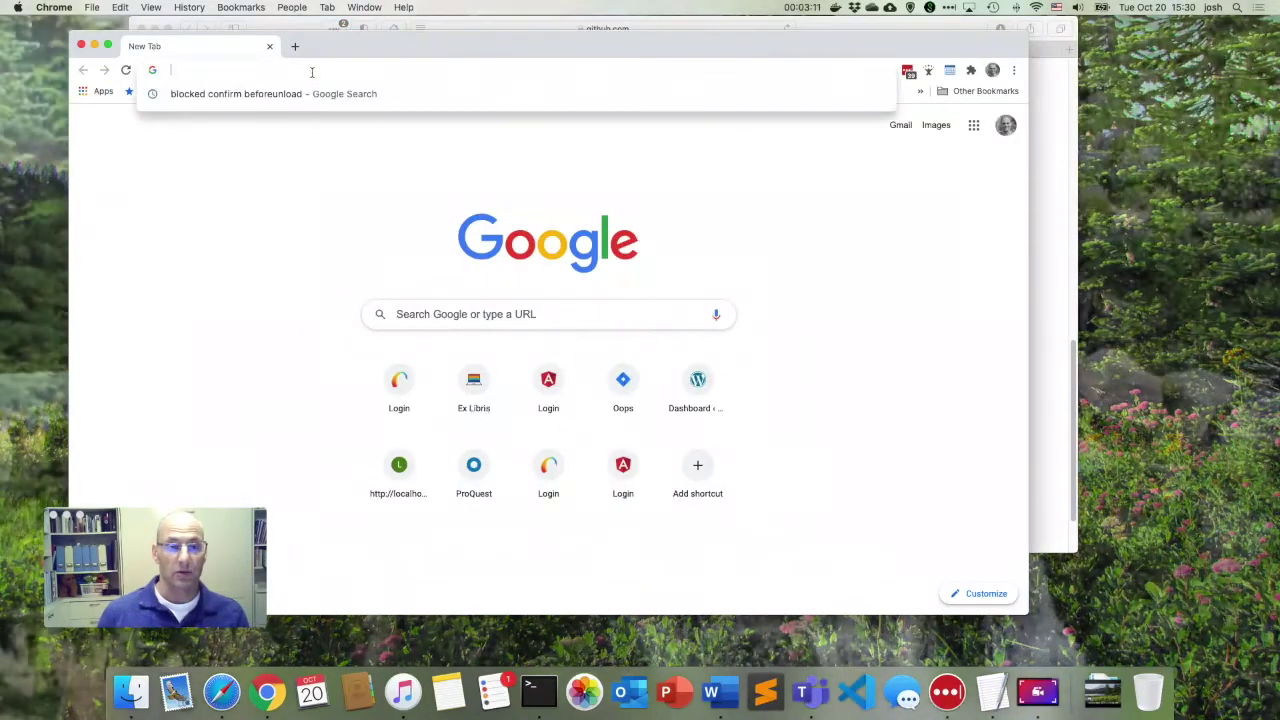
pyautogui.write('developers.exlibrisgroup.com')
pyautogui.press('Return')
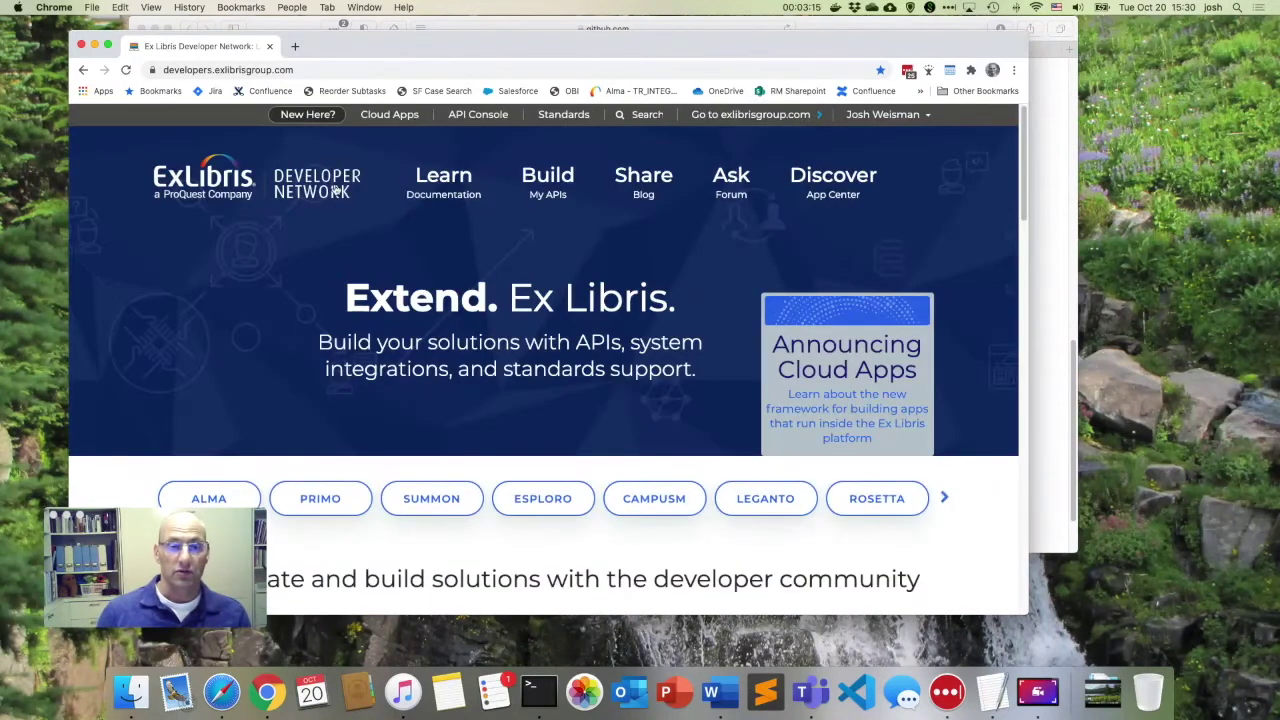
pyautogui.moveTo(460, 51); pyautogui.dragTo(494, 44)
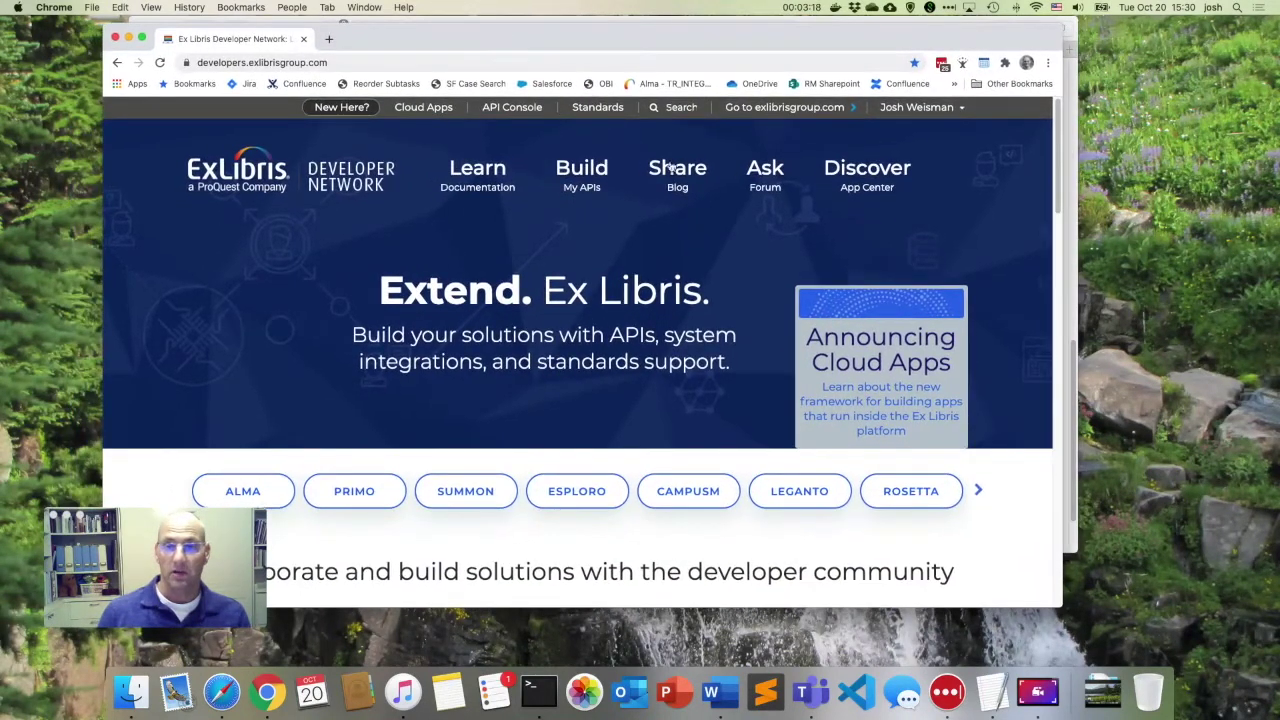
pyautogui.click(570, 172)
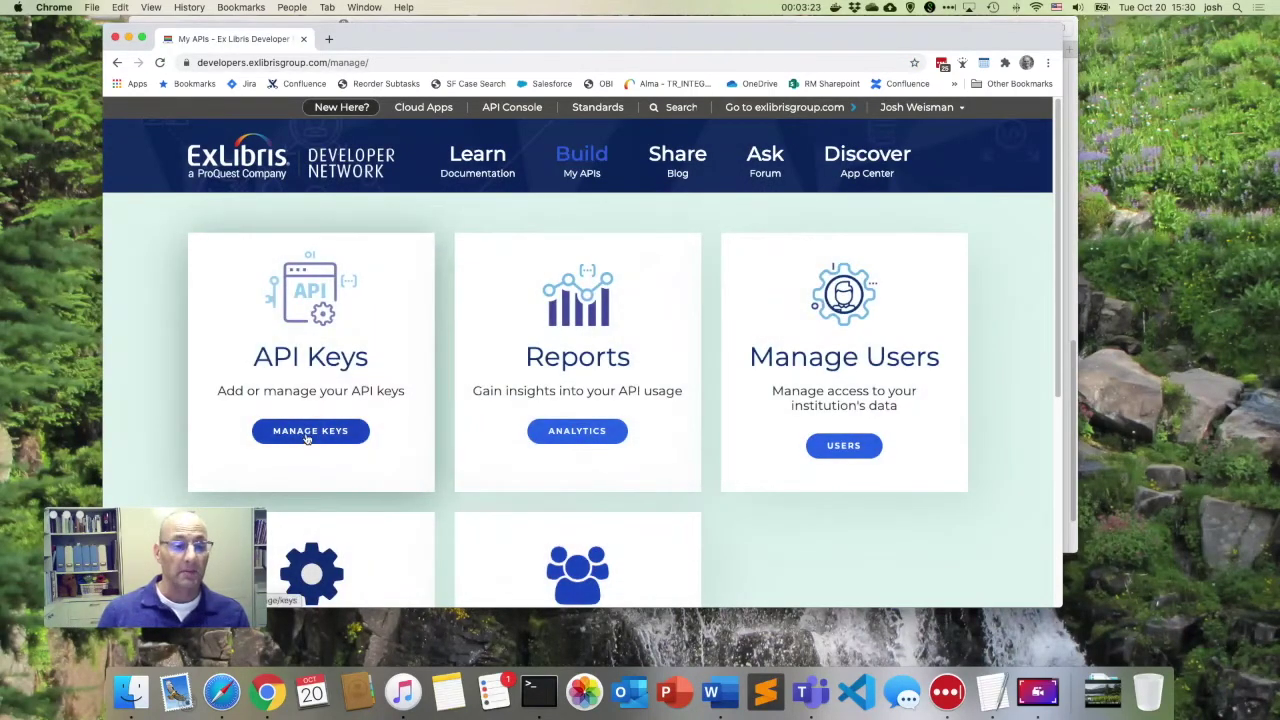
pyautogui.click(305, 436)
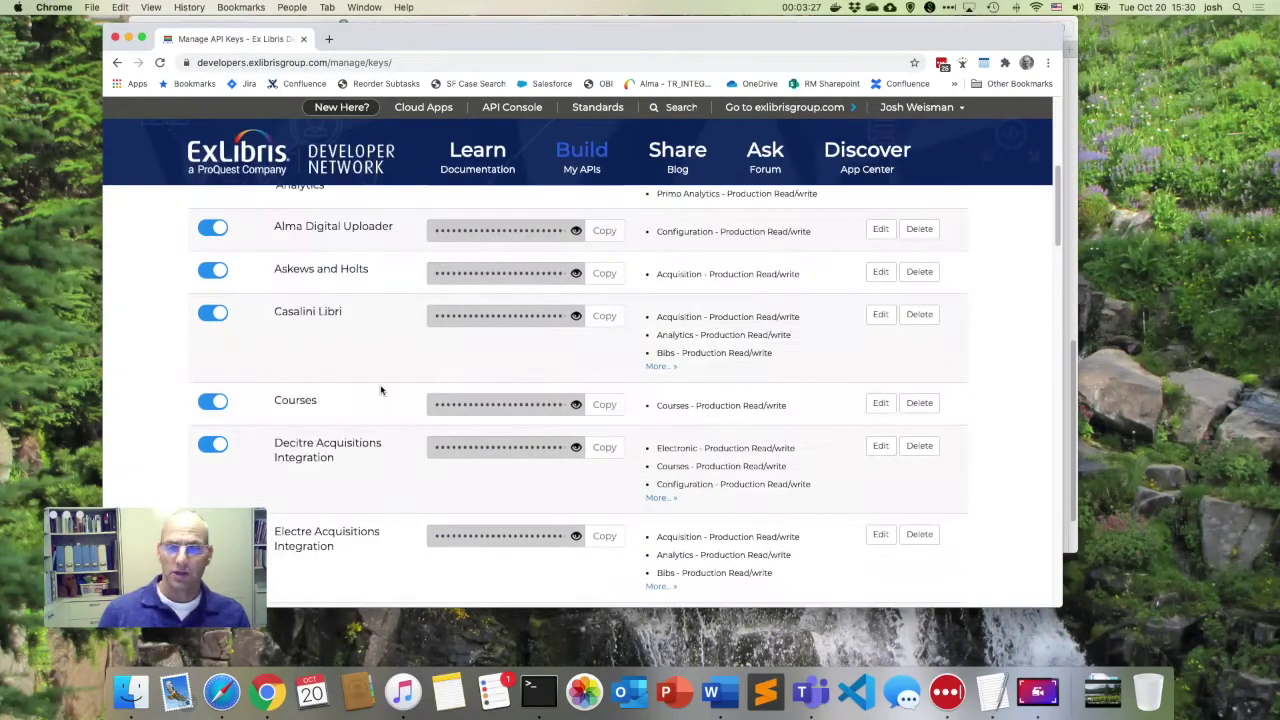
pyautogui.scroll(-20, 380, 390)
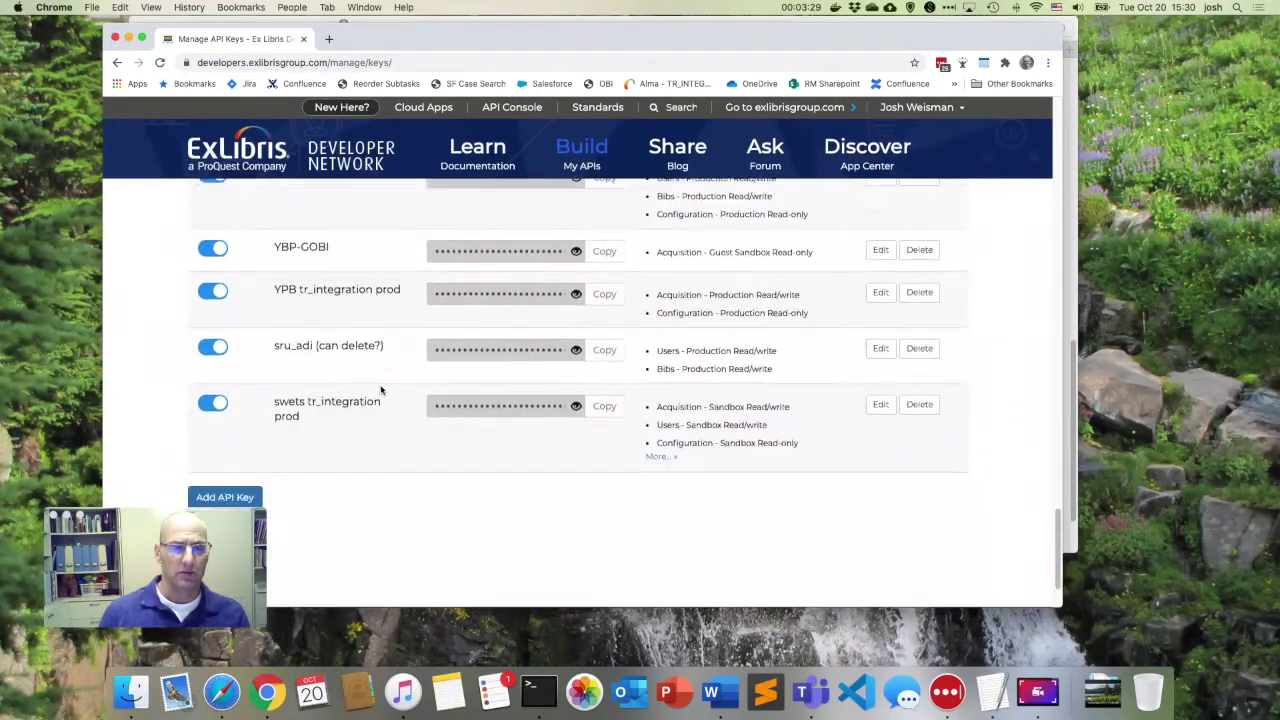
# Create a new API key named EZproxy Test with a Users, Sandbox, Read/write permission.
pyautogui.click(220, 403)
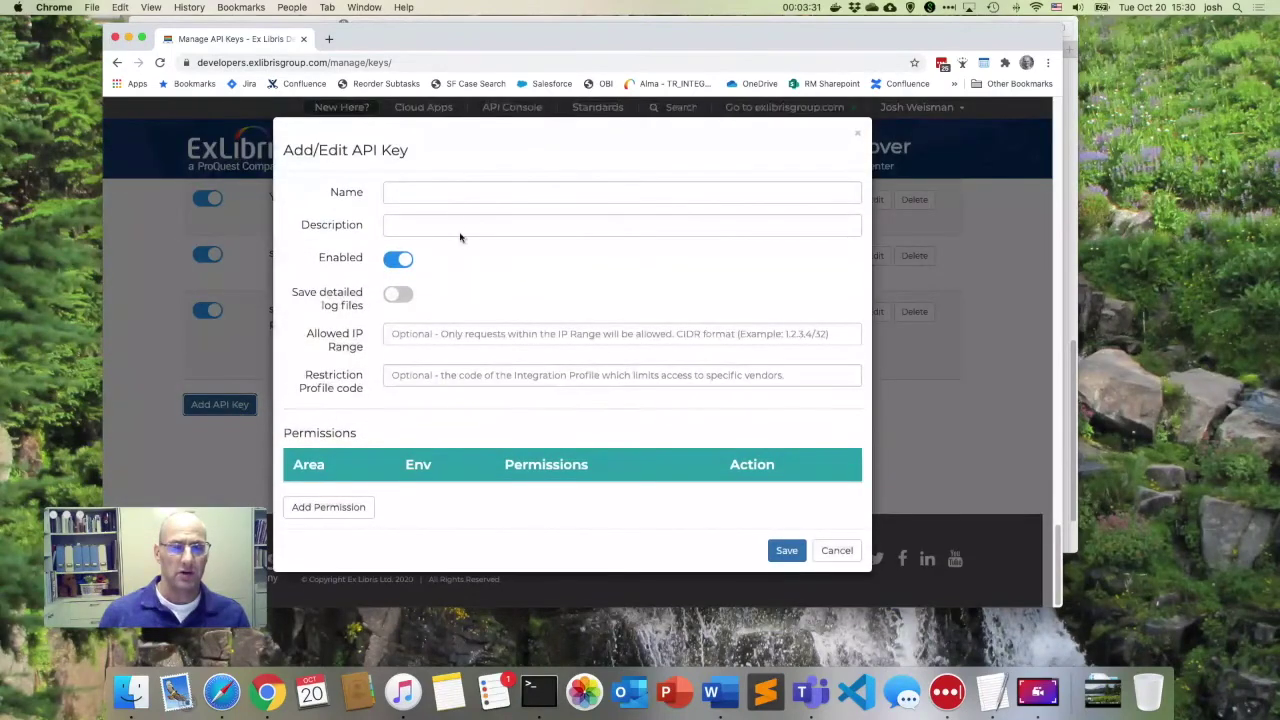
pyautogui.click(455, 194)
pyautogui.write('E')
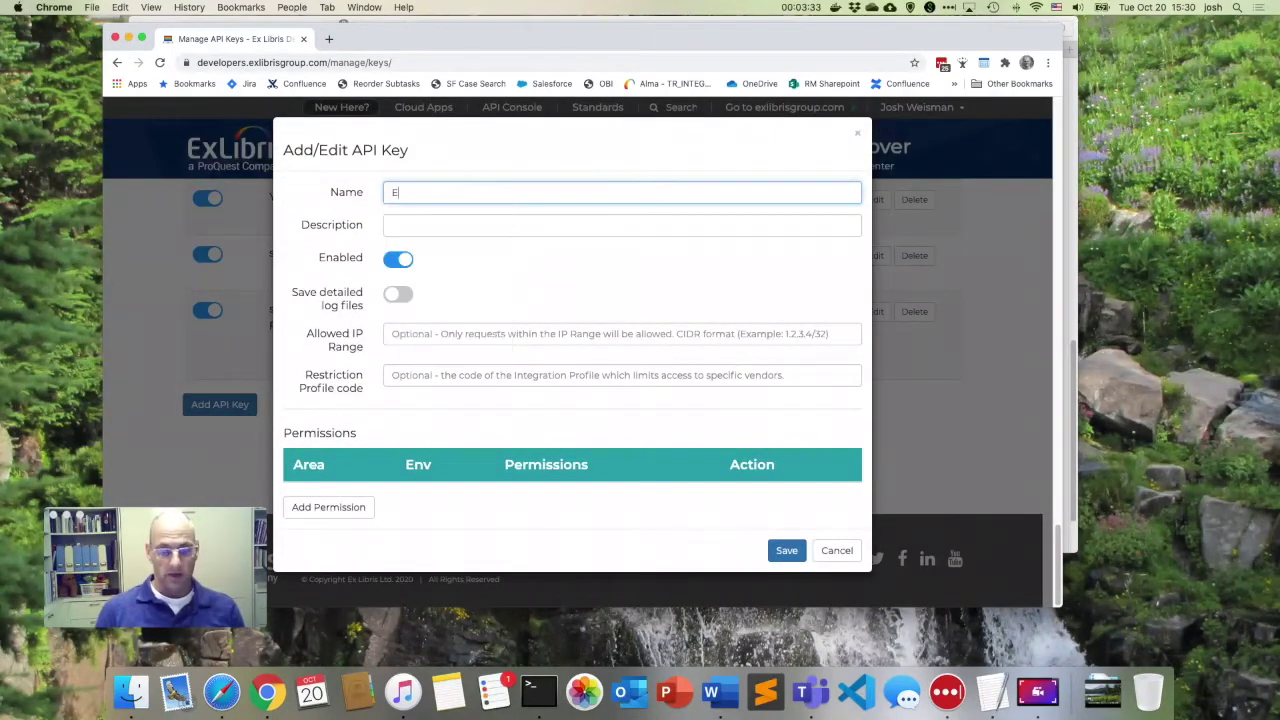
pyautogui.write('Zproxy Test')
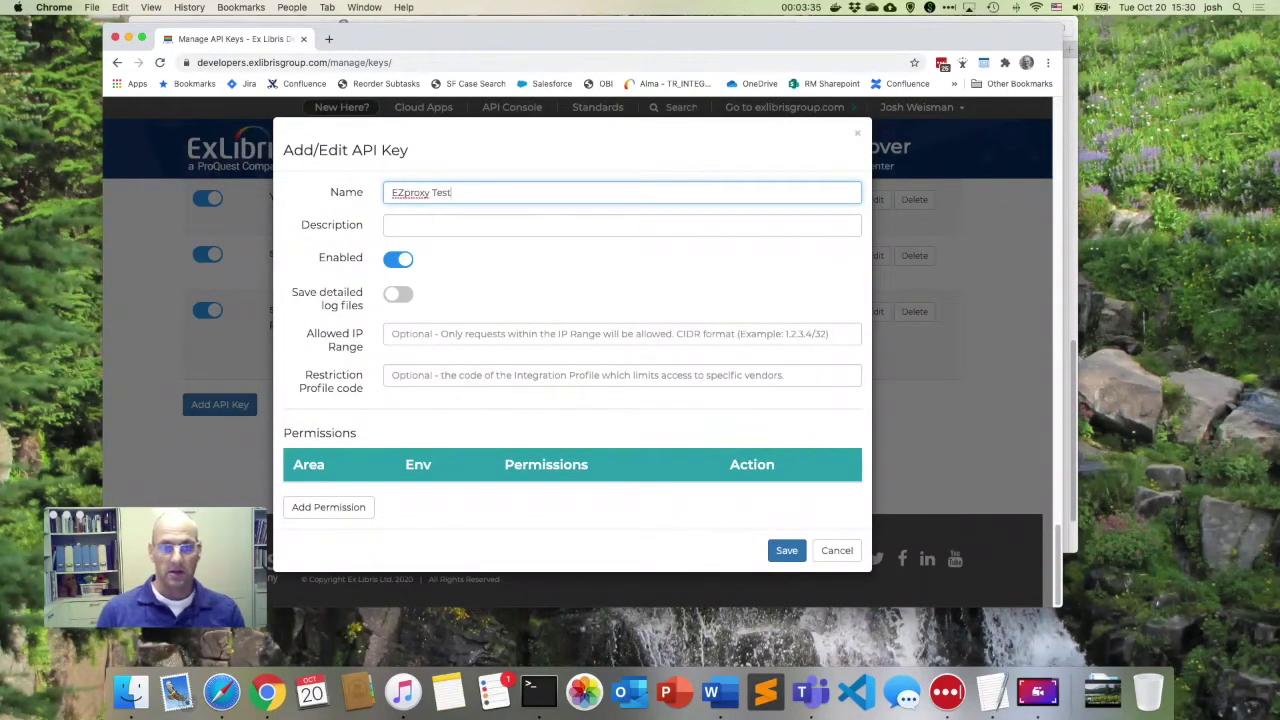
pyautogui.click(350, 505)
pyautogui.scroll(-1, 430, 470)
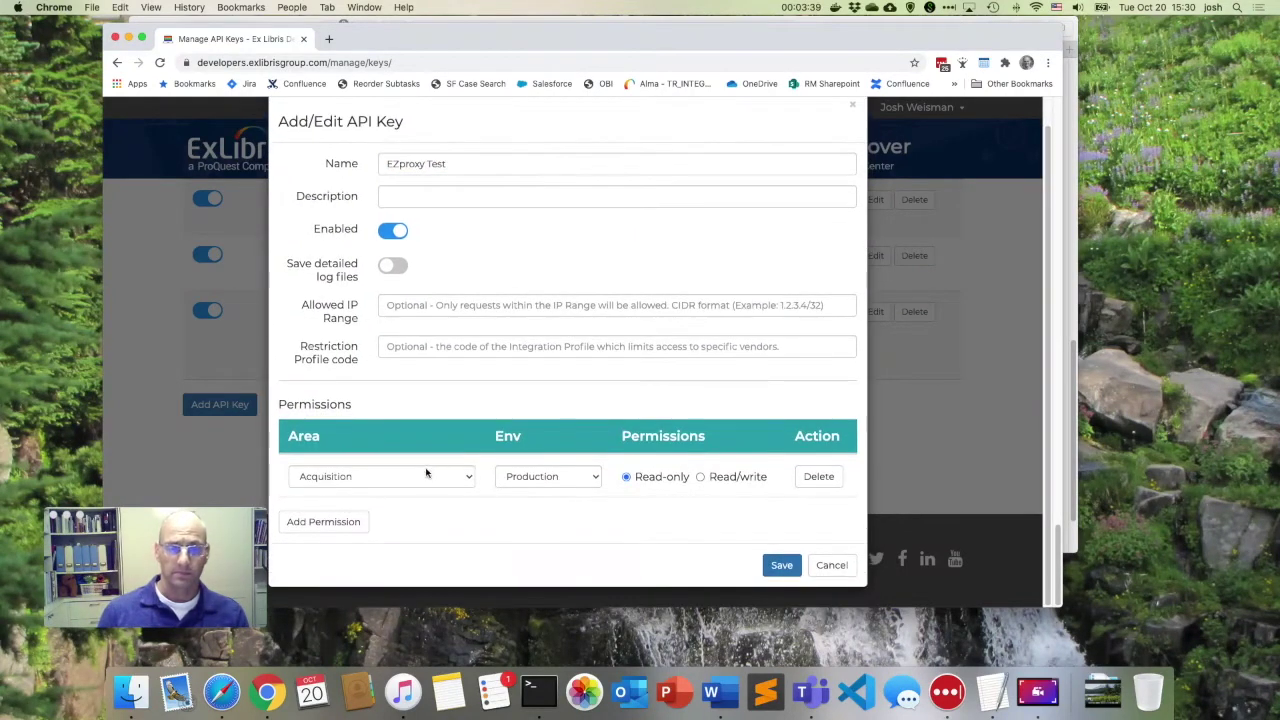
pyautogui.click(401, 484)
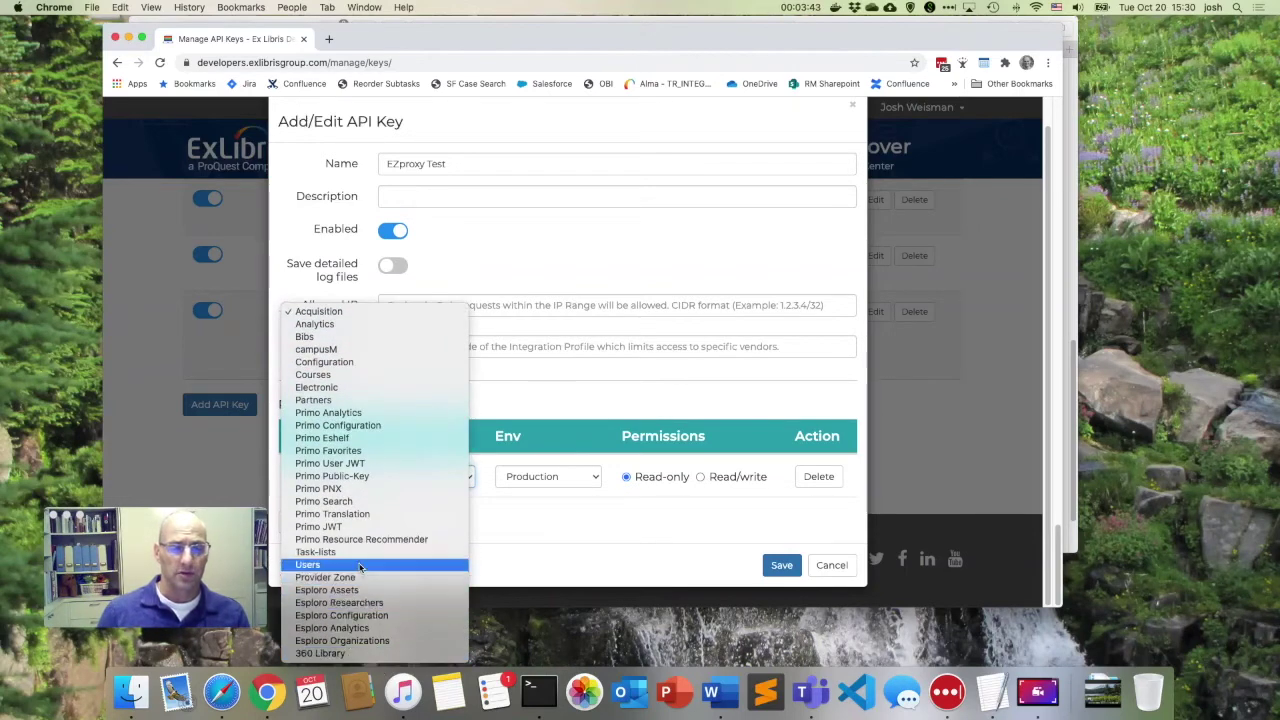
pyautogui.click(362, 570)
pyautogui.click(545, 476)
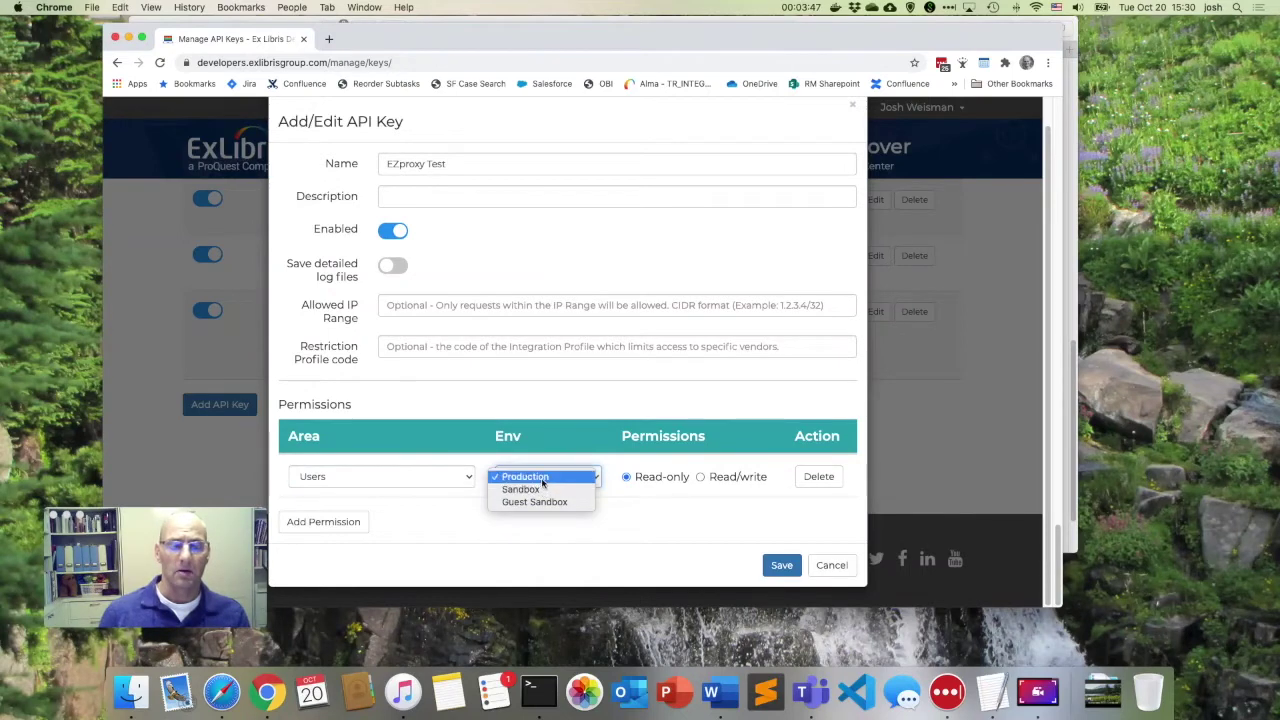
pyautogui.click(560, 475)
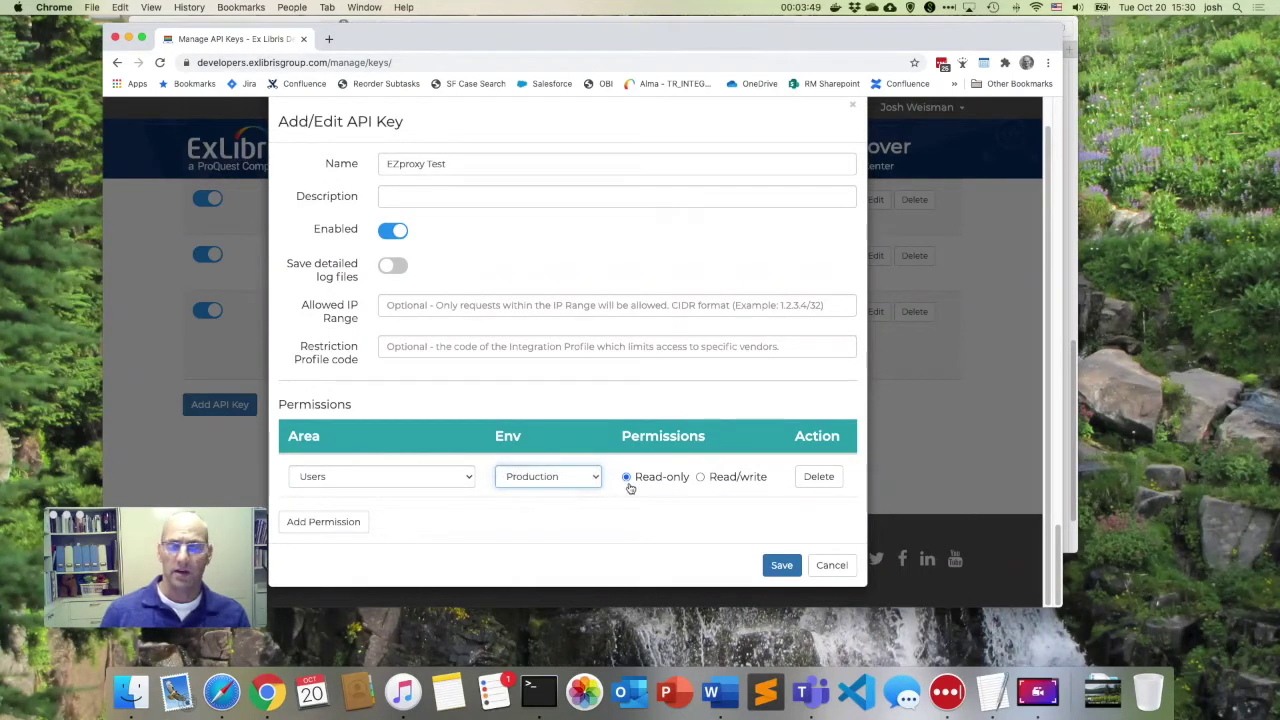
pyautogui.click(700, 477)
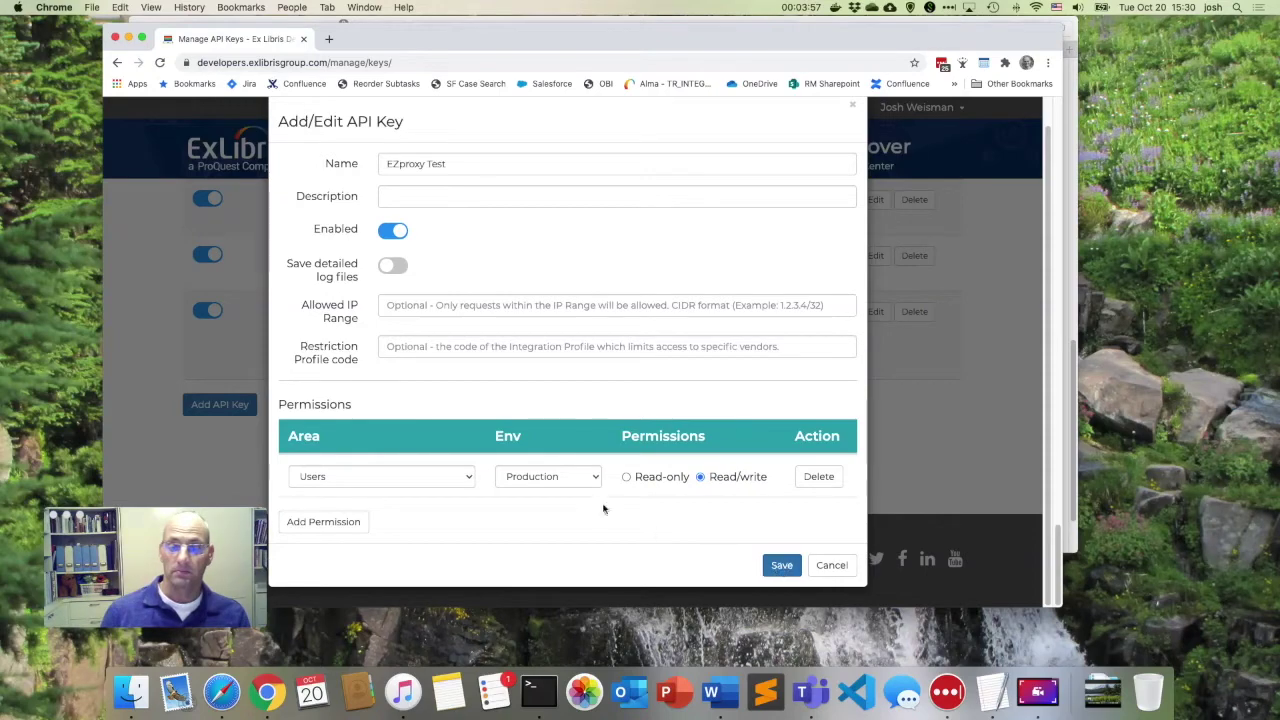
pyautogui.click(574, 477)
pyautogui.click(540, 489)
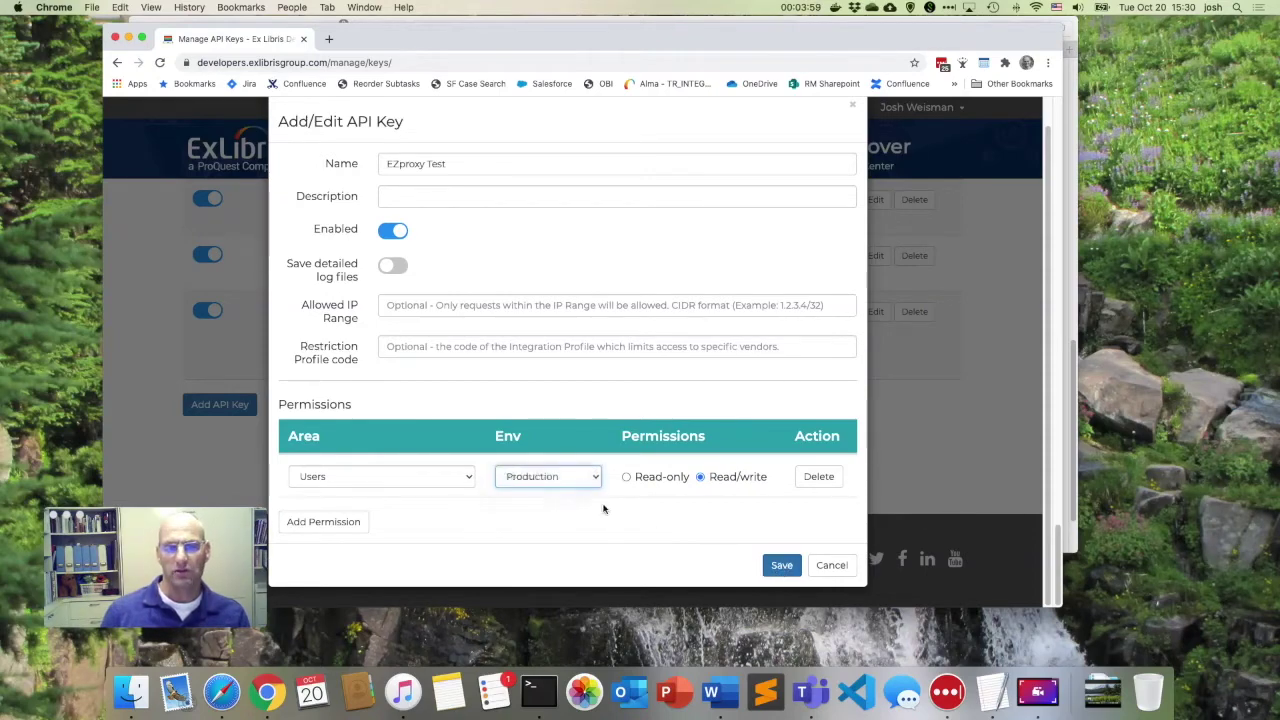
# Save the EZproxy Test key, copy its value, and return to Safari.
pyautogui.click(781, 565)
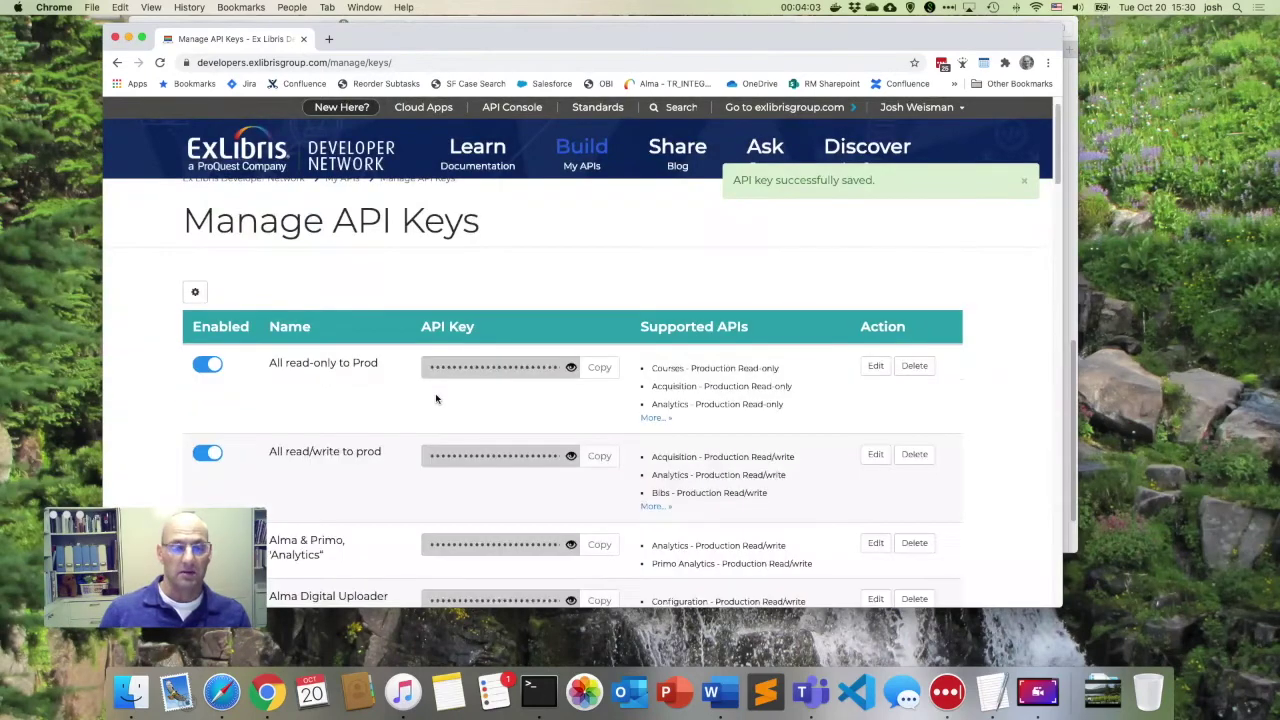
pyautogui.scroll(-10, 436, 399)
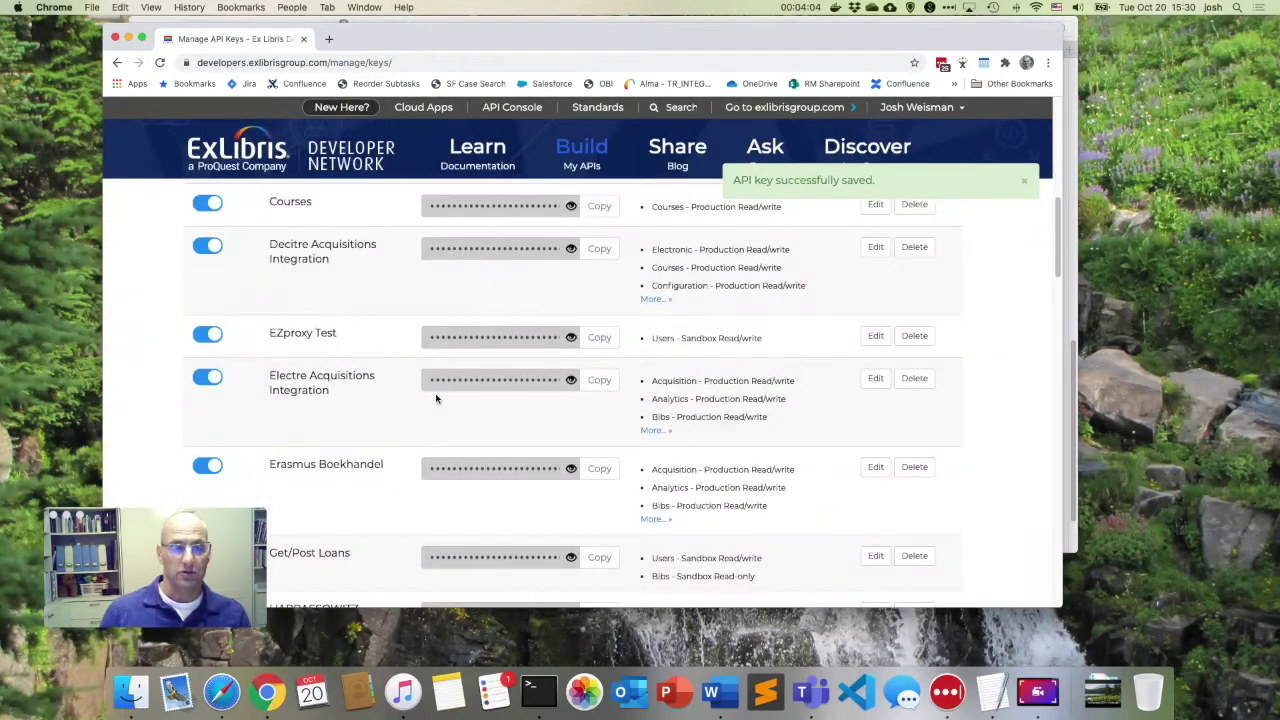
pyautogui.click(572, 340)
pyautogui.click(599, 337)
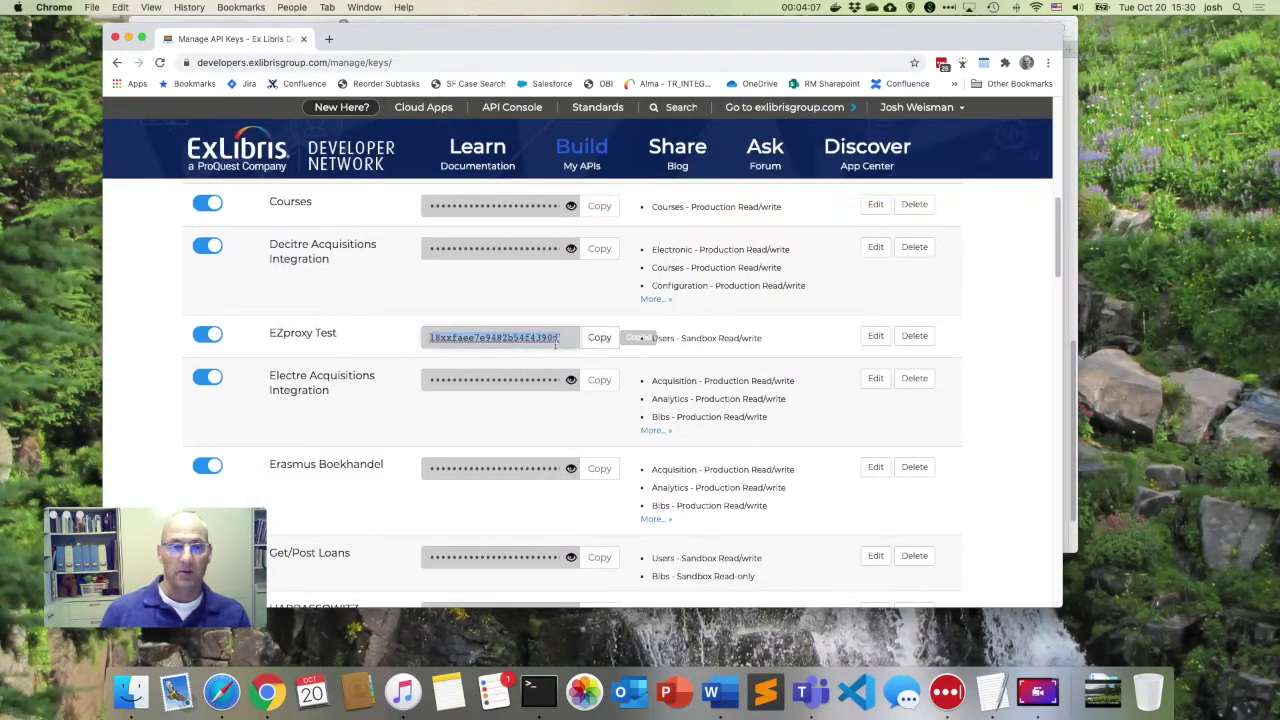
pyautogui.click(222, 692)
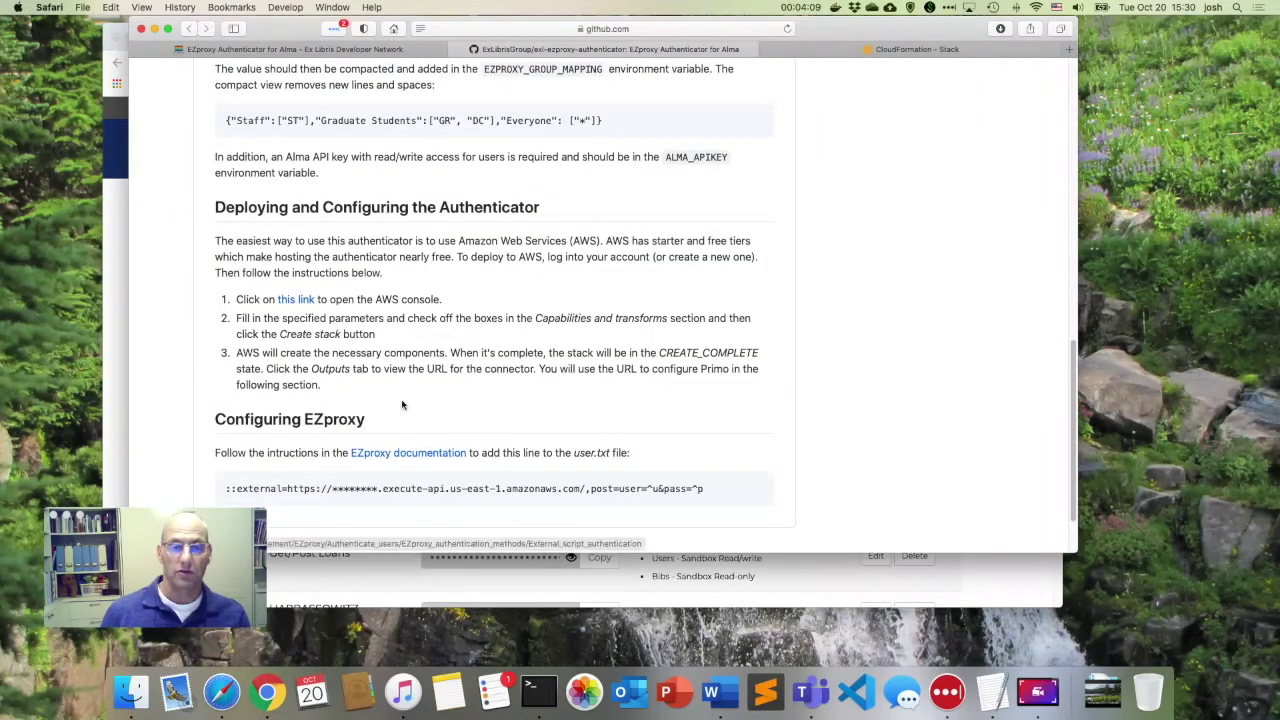
# Paste the Alma API key into AlmaApiKey, acknowledge all three capabilities, and create the stack.
pyautogui.click(849, 52)
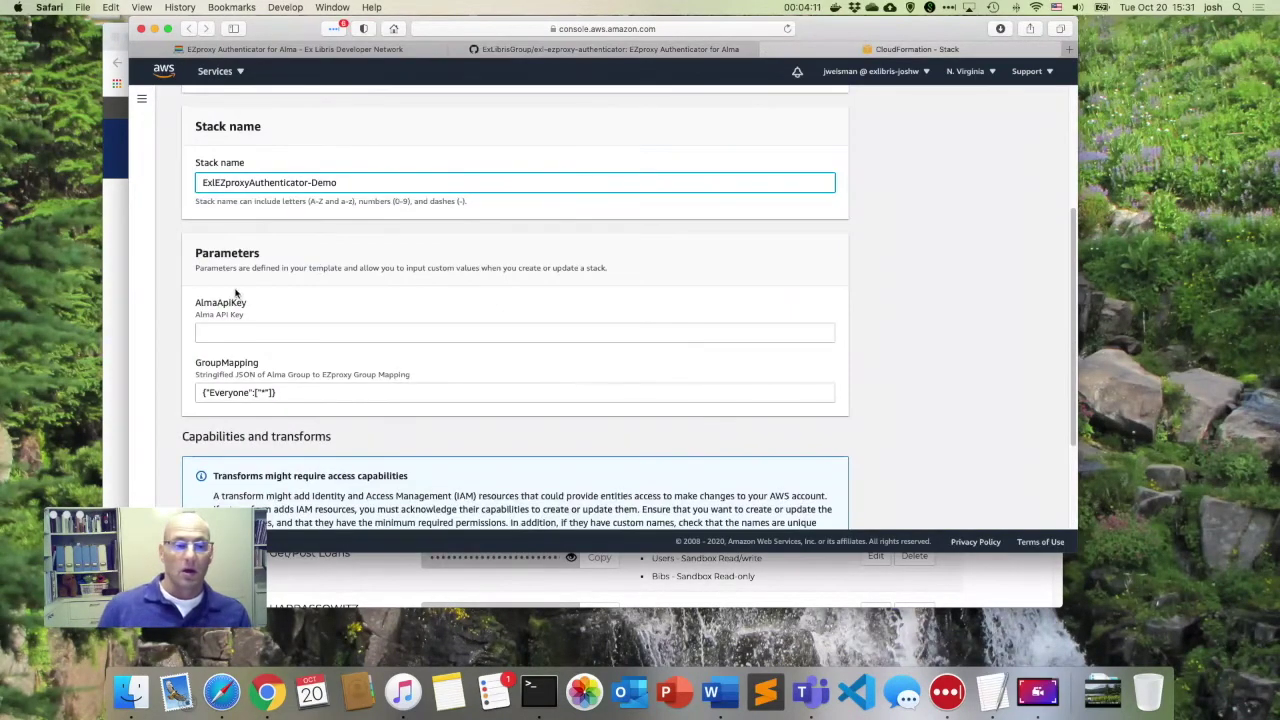
pyautogui.click(232, 335)
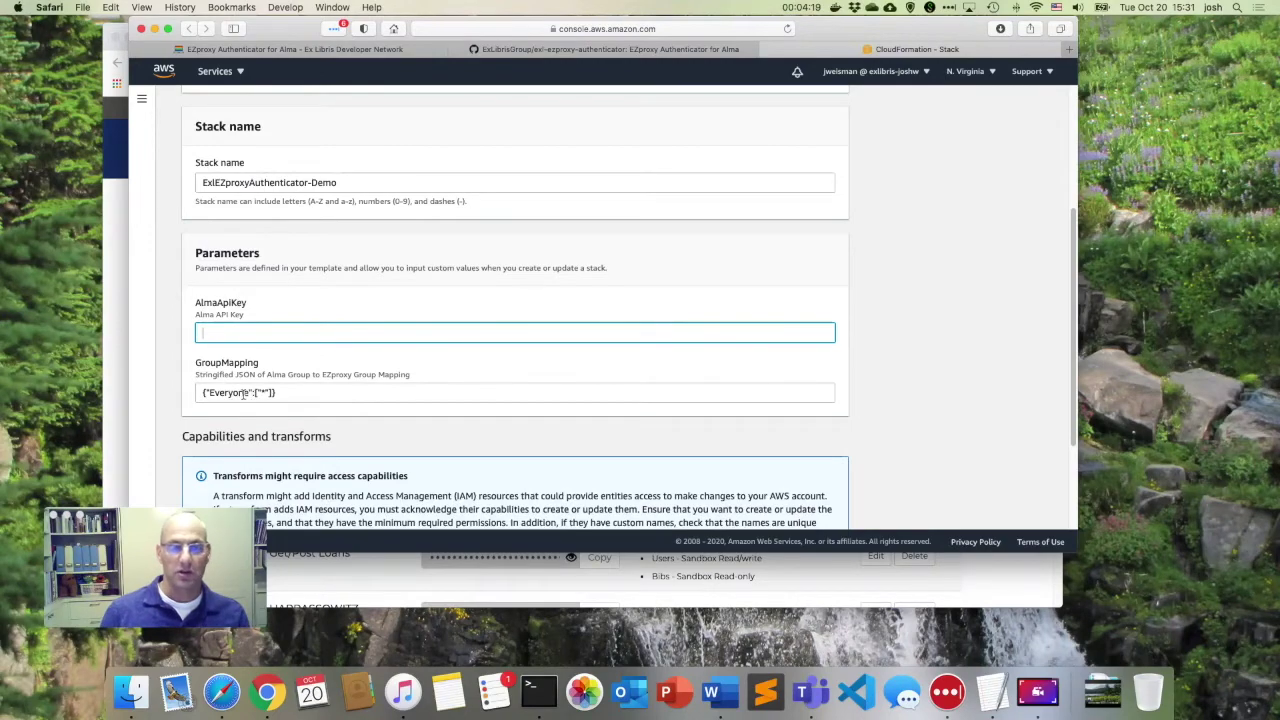
pyautogui.press('super+v')
pyautogui.scroll(-1, 287, 387)
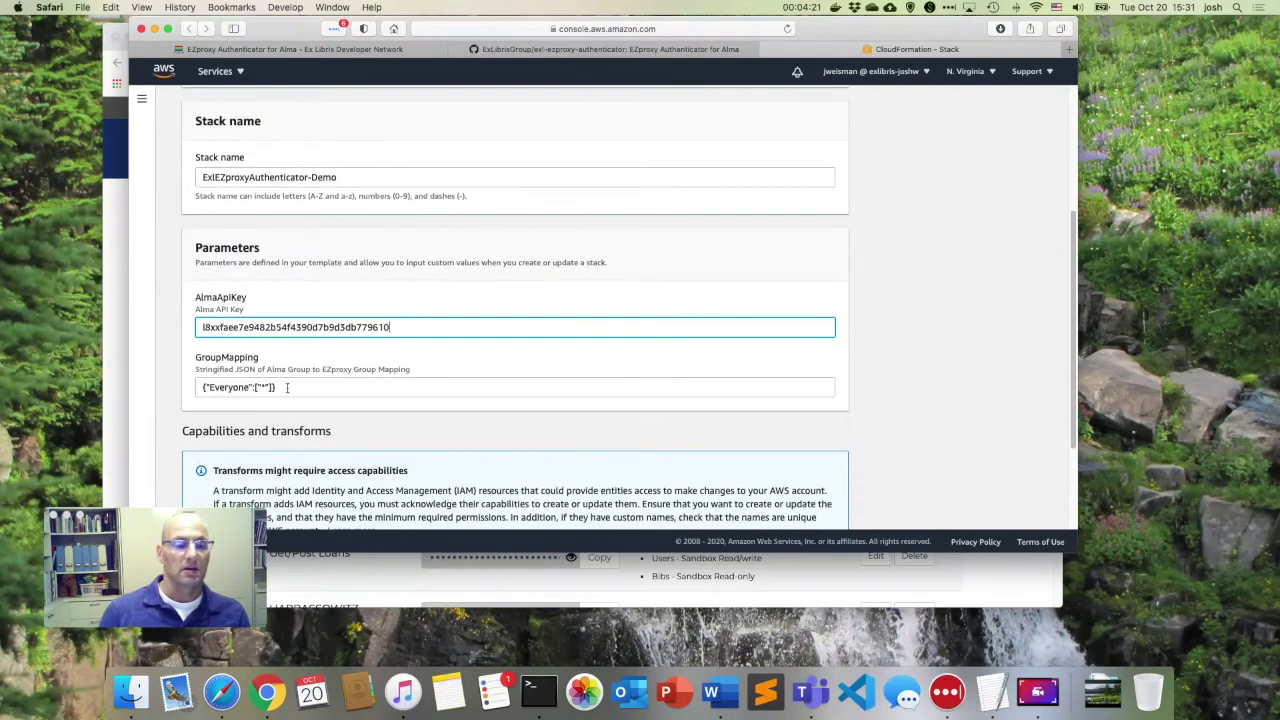
pyautogui.scroll(-5, 287, 387)
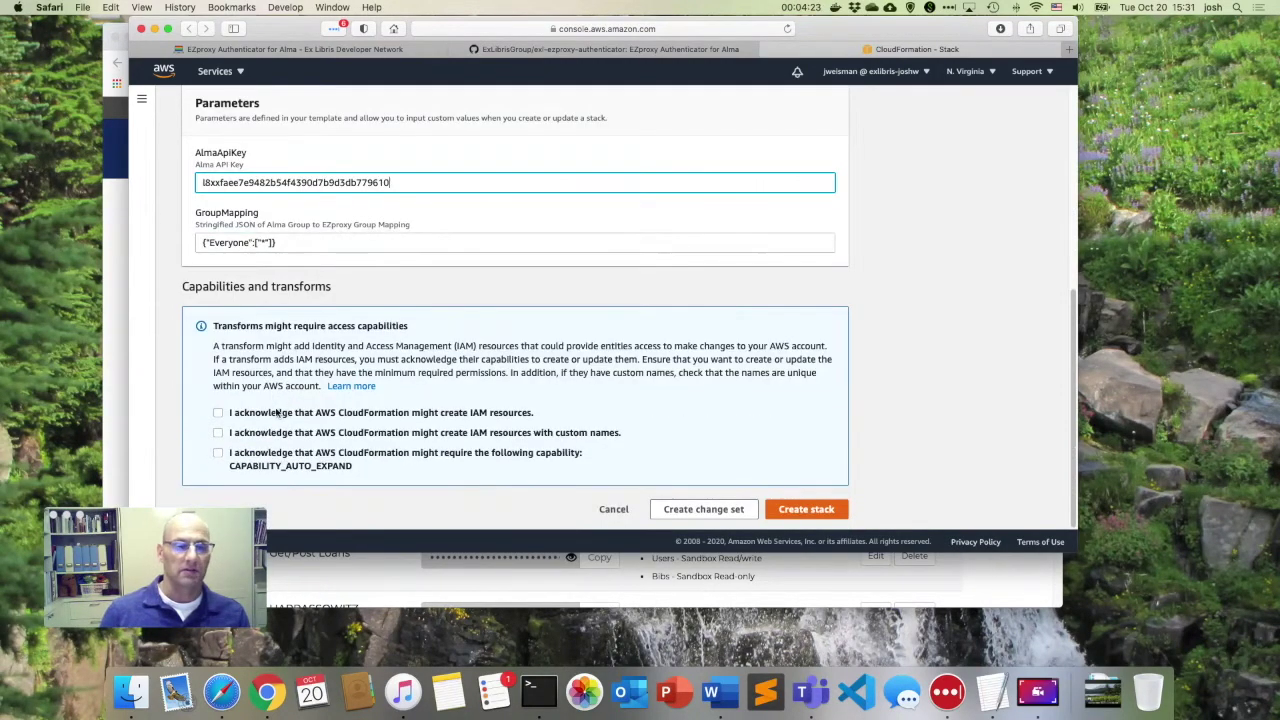
pyautogui.click(270, 413)
pyautogui.click(270, 434)
pyautogui.click(274, 458)
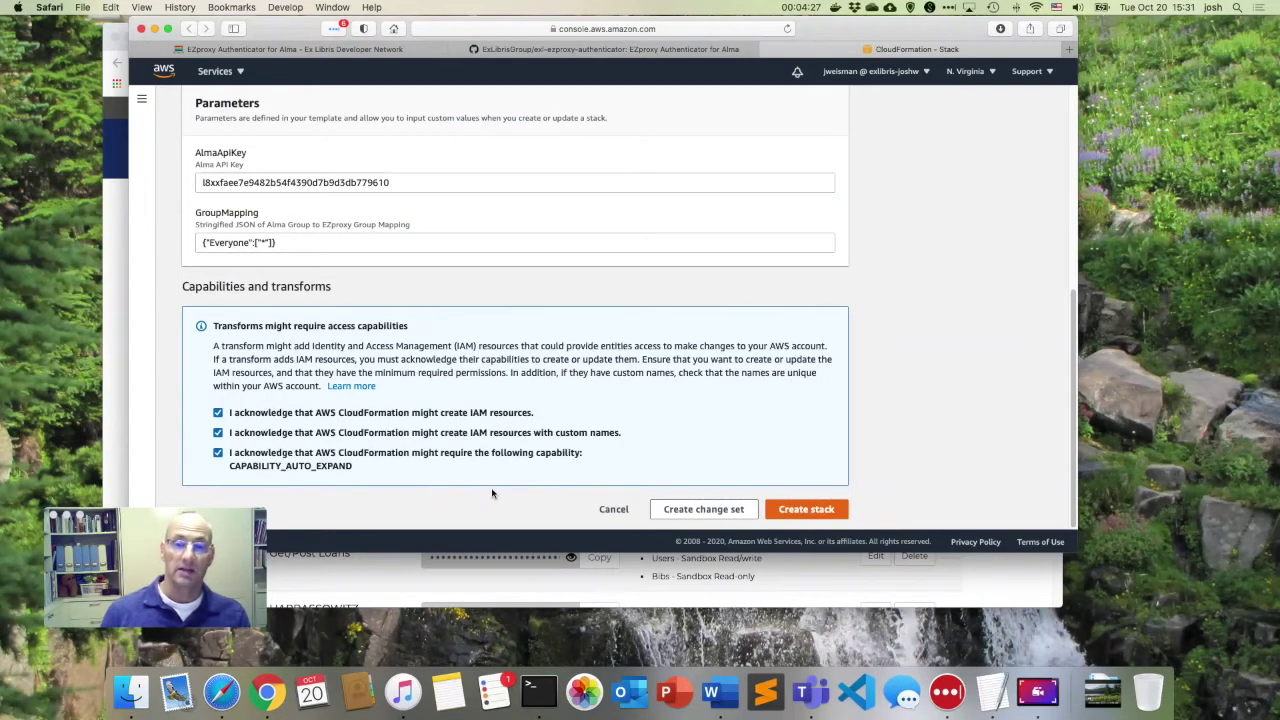
pyautogui.click(810, 510)
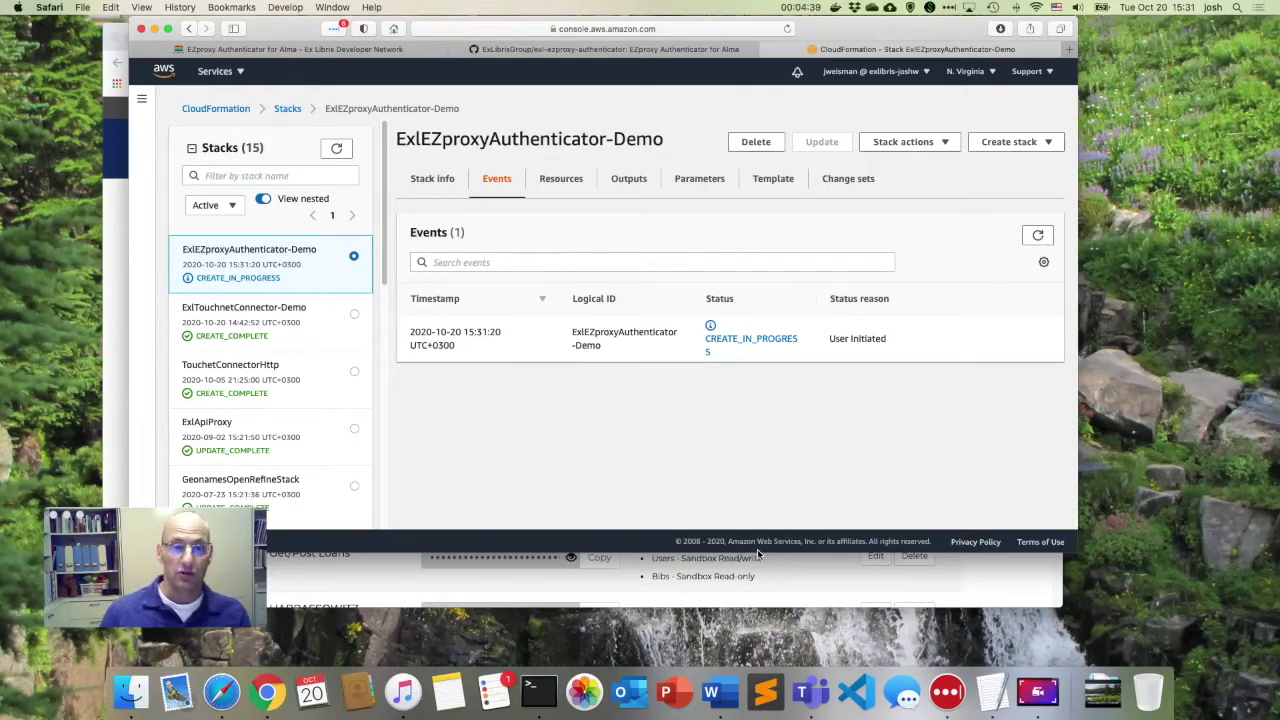
pyautogui.click(558, 52)
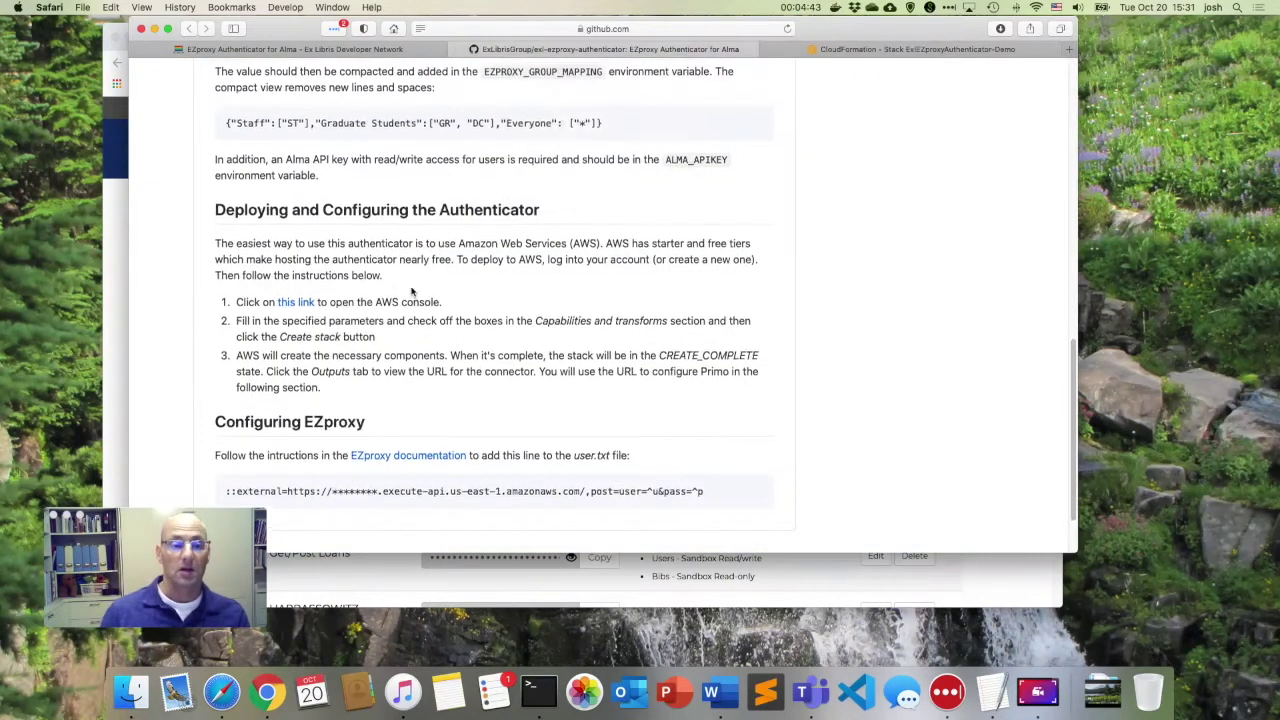
pyautogui.scroll(7, 414, 294)
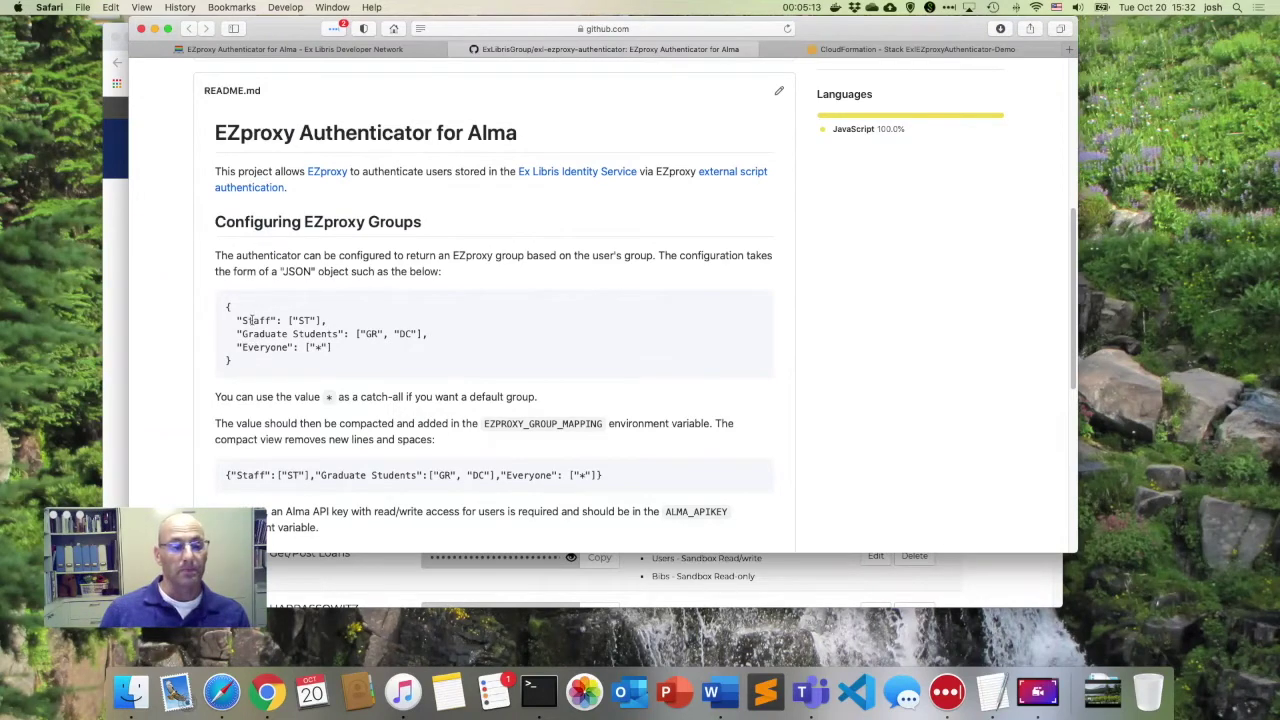
pyautogui.moveTo(242, 320); pyautogui.dragTo(312, 320)
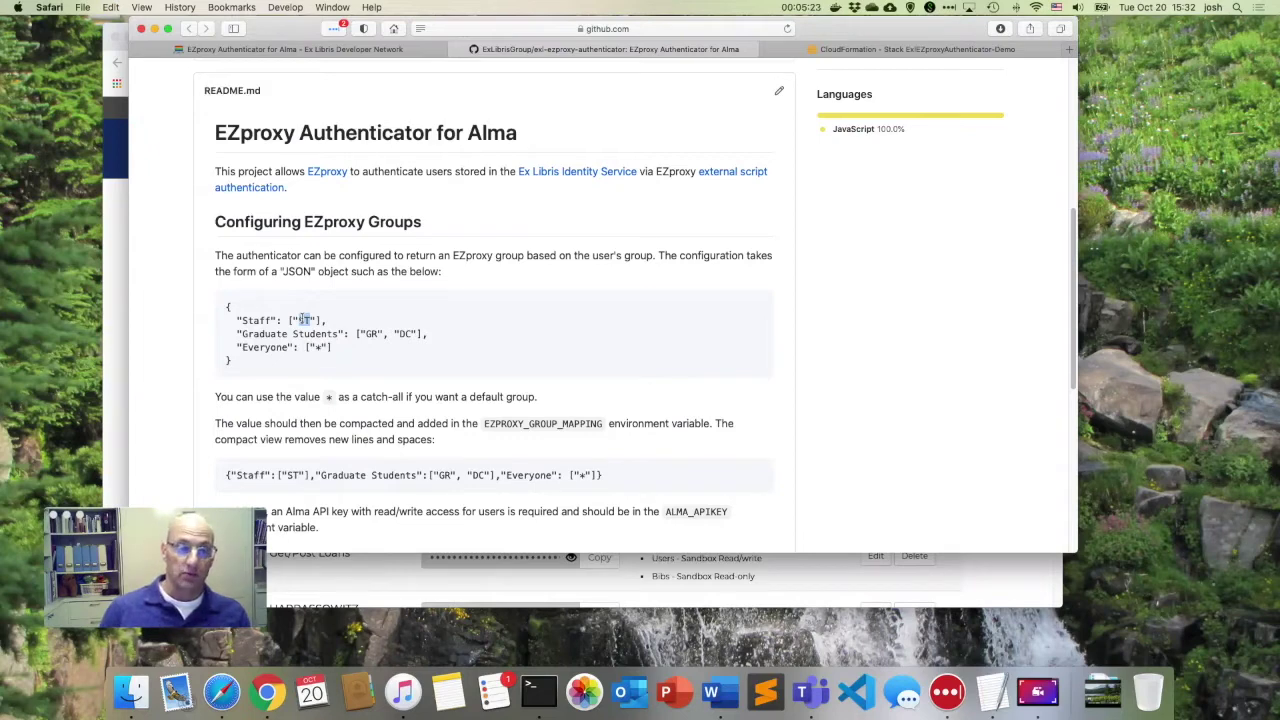
pyautogui.click(278, 321)
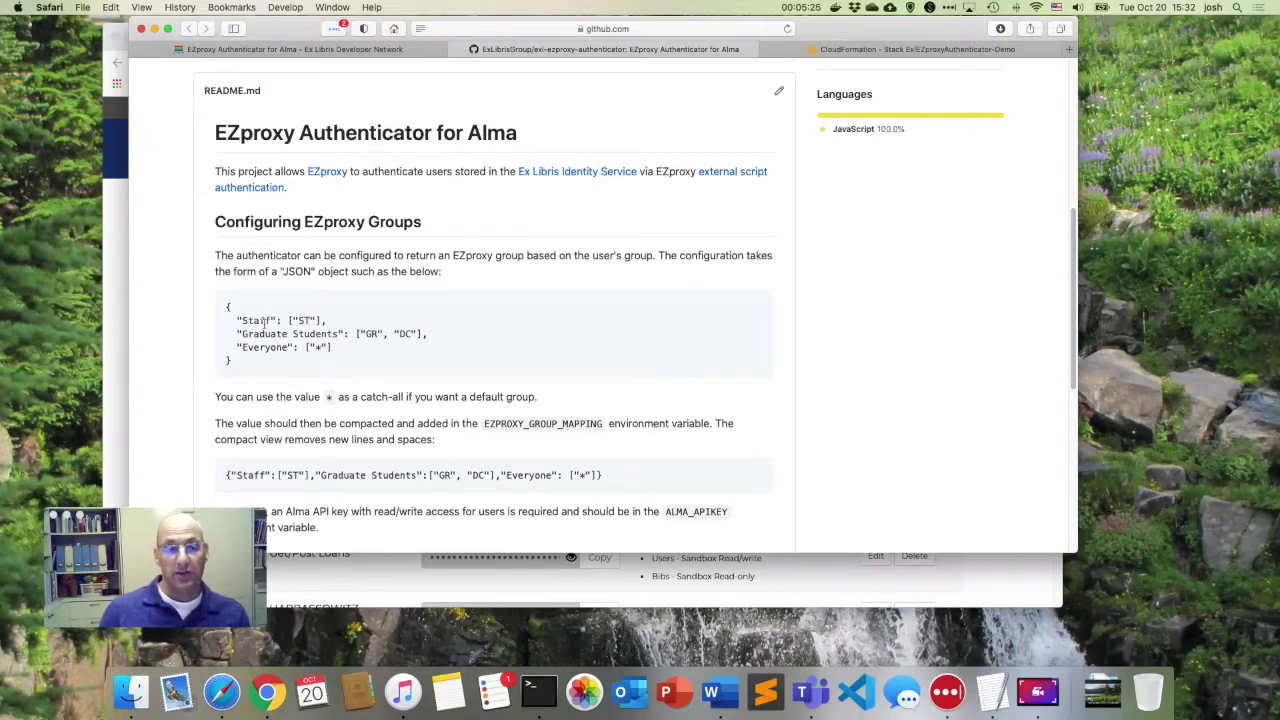
pyautogui.moveTo(299, 320); pyautogui.dragTo(313, 321)
pyautogui.doubleClick(257, 320)
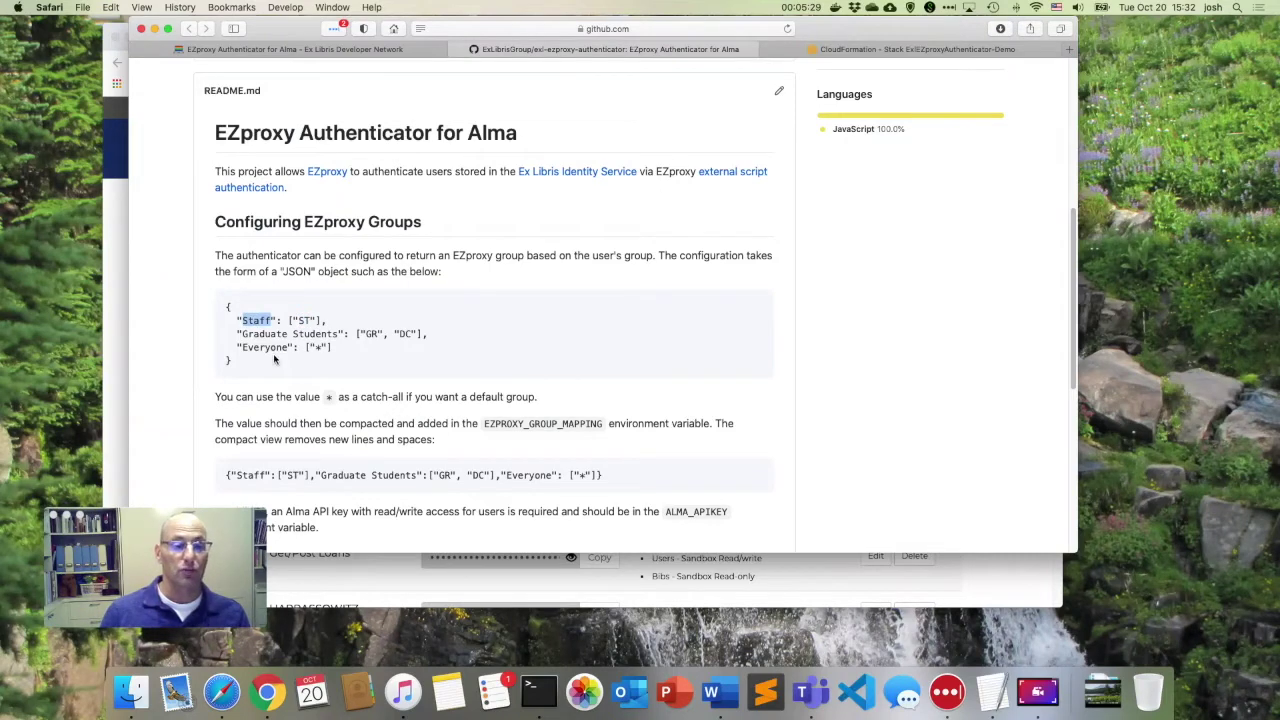
pyautogui.doubleClick(370, 334)
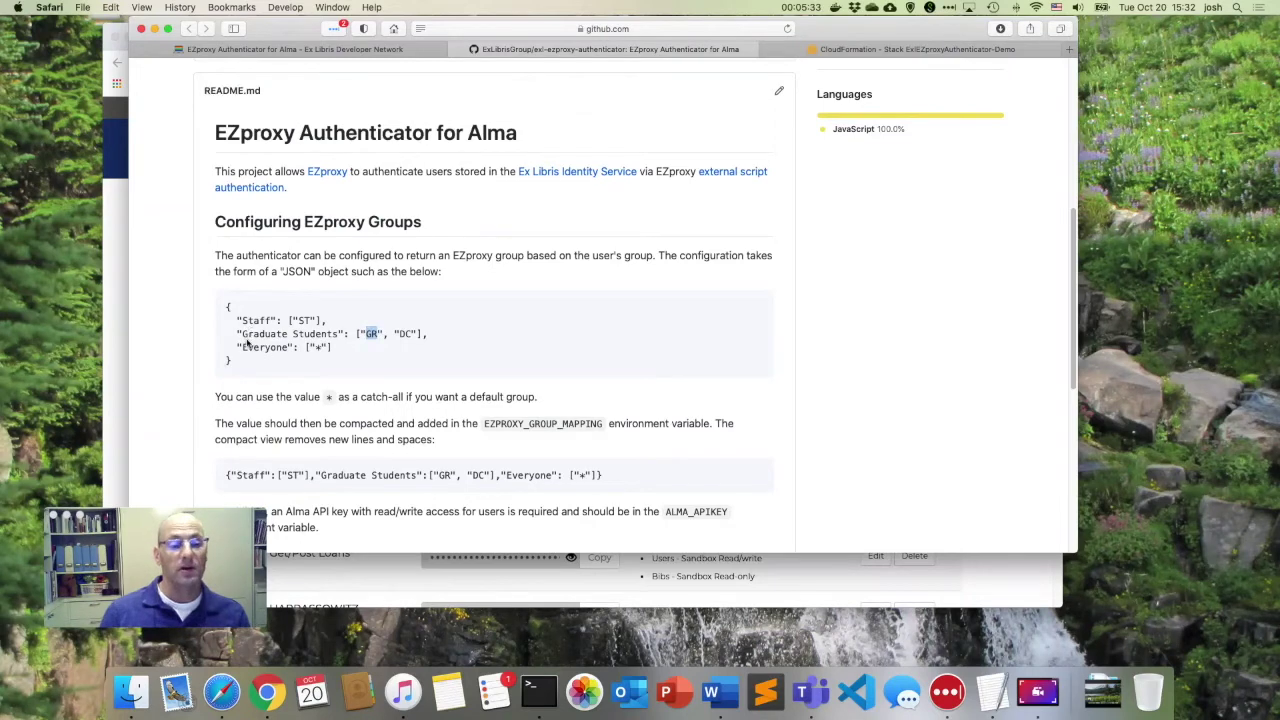
pyautogui.moveTo(240, 334); pyautogui.dragTo(337, 334)
pyautogui.click(326, 345)
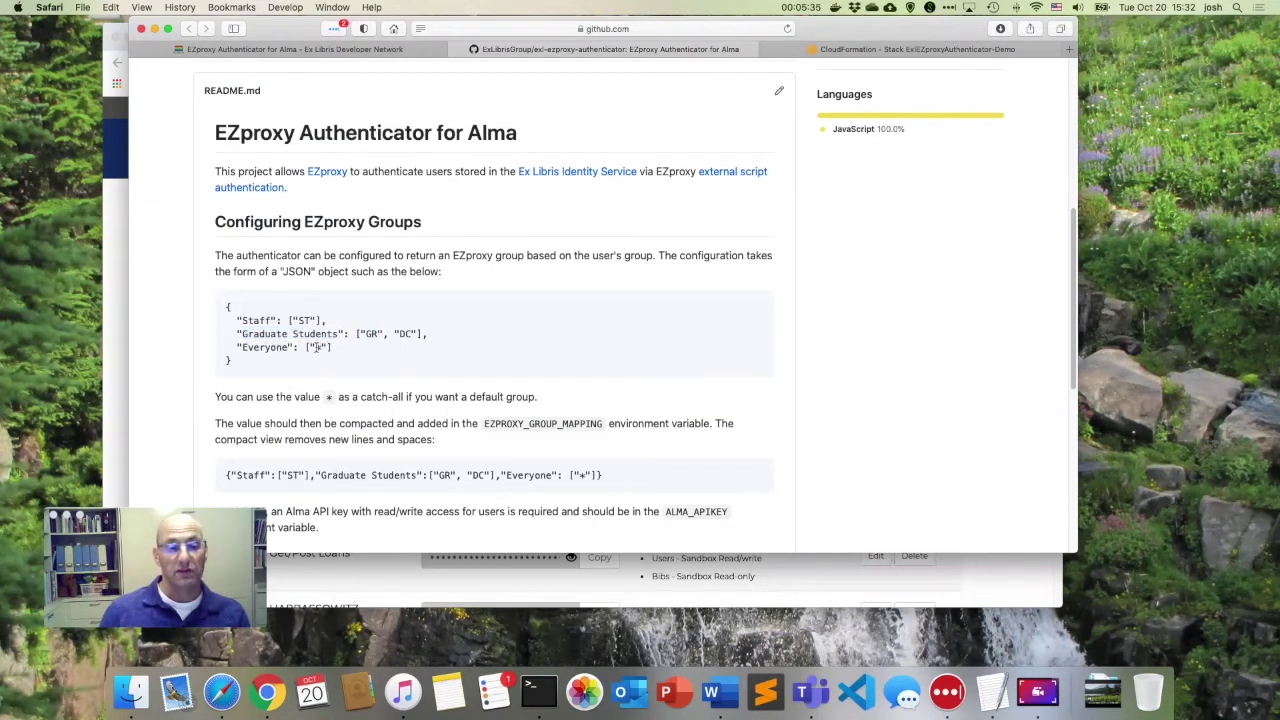
pyautogui.doubleClick(317, 347)
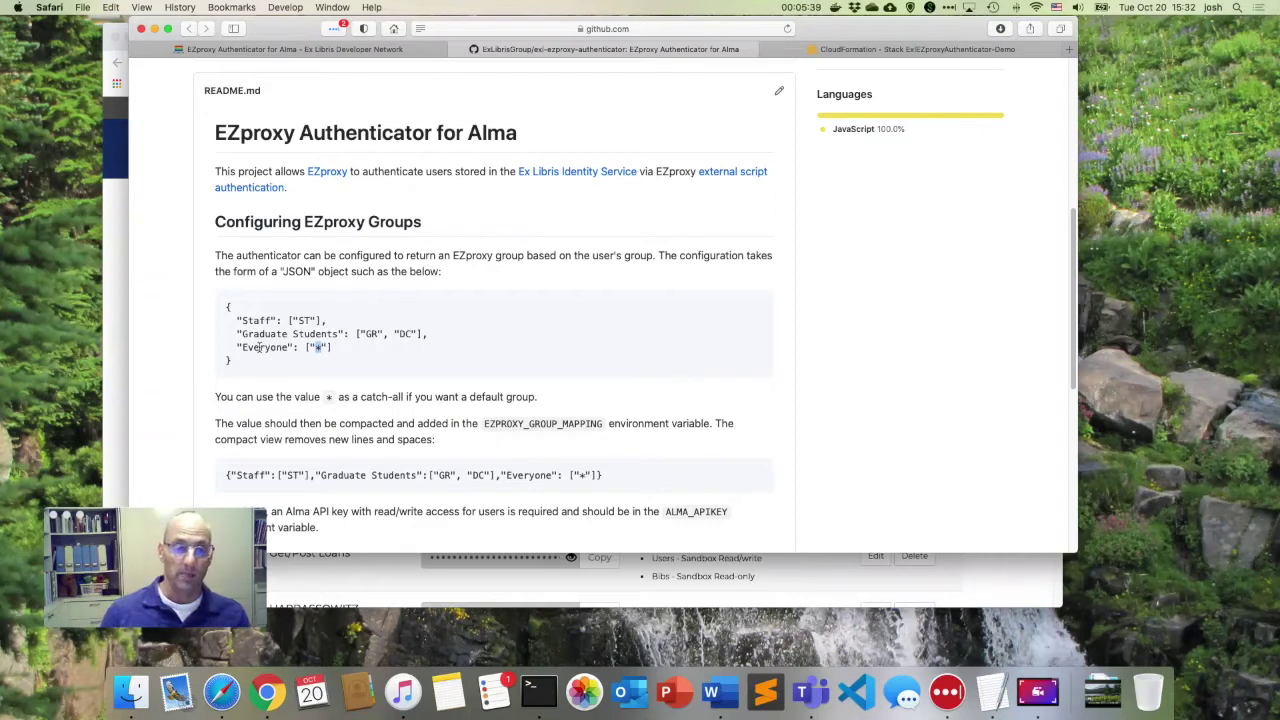
pyautogui.scroll(-3, 259, 350)
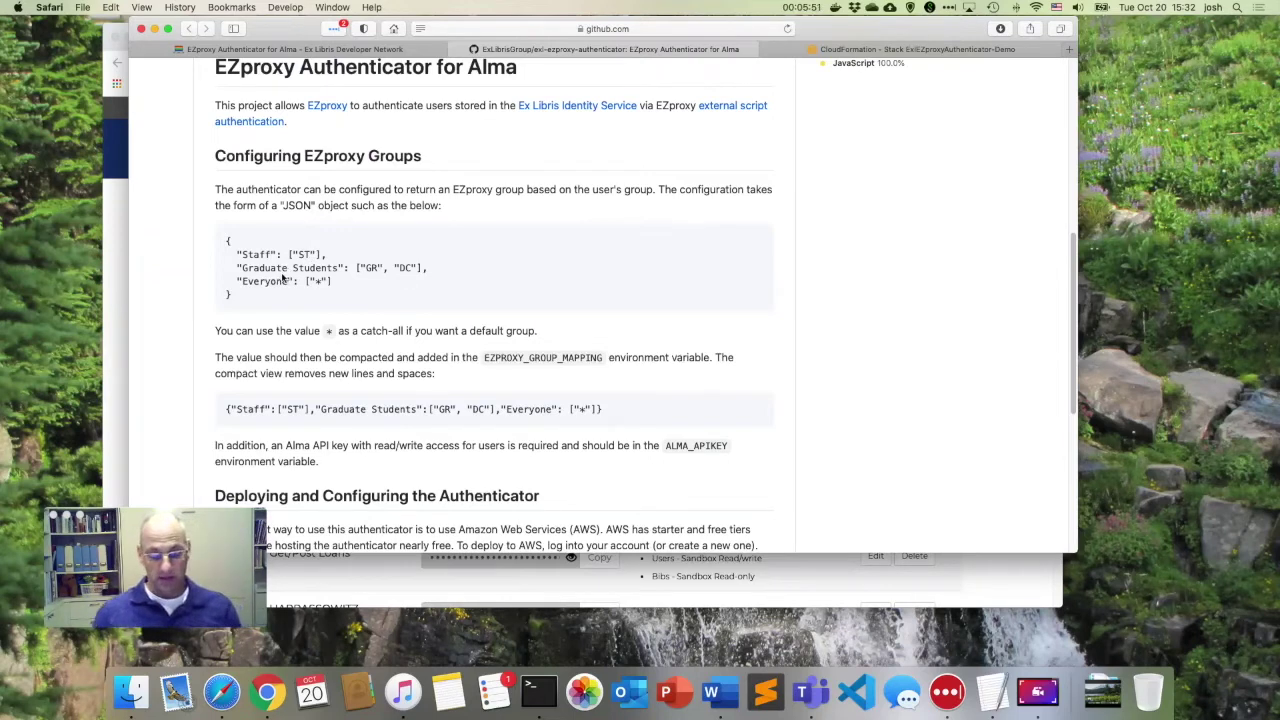
# Google 'json minify' in a new tab and open jsonformatter.org's JSON Minify tool.
pyautogui.press('super+t')
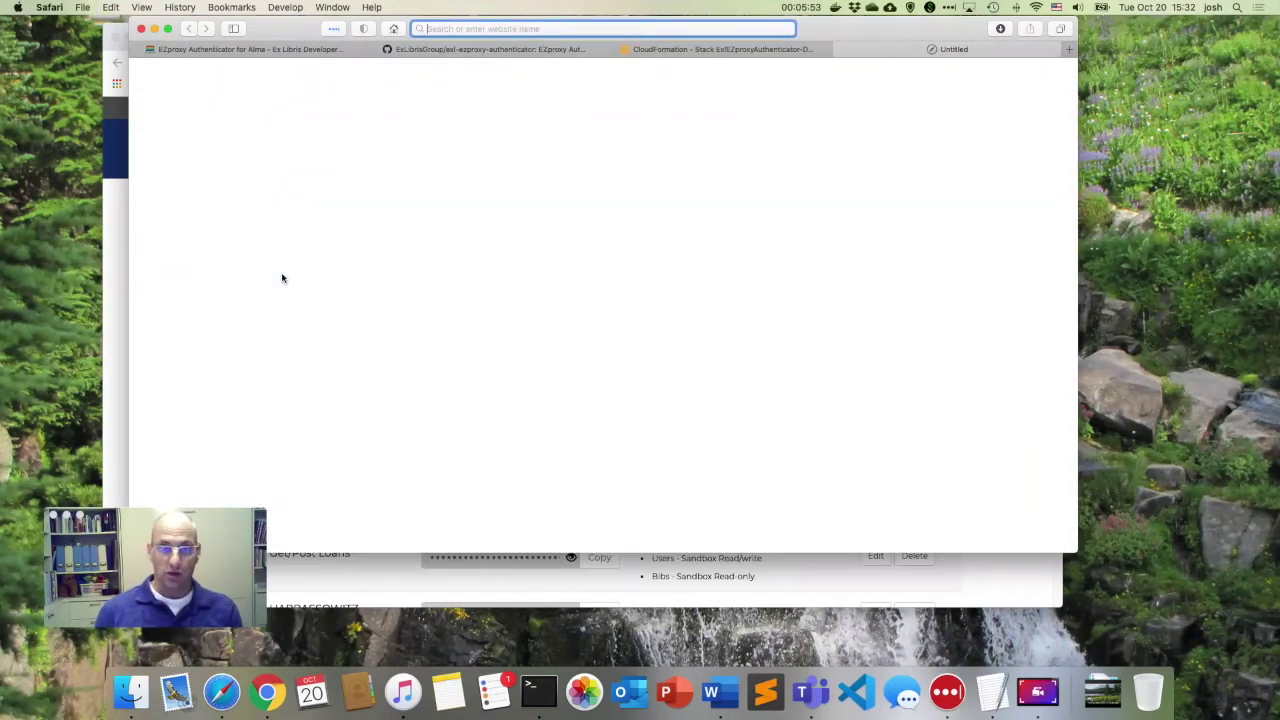
pyautogui.write('json')
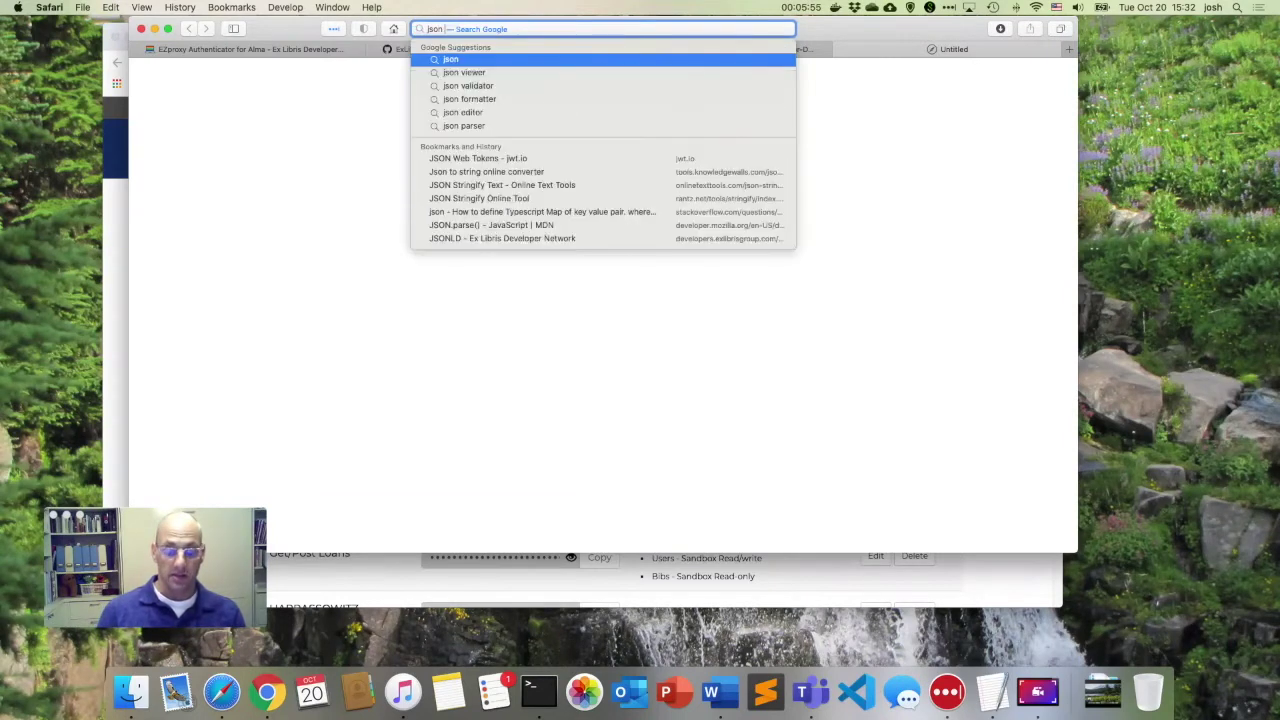
pyautogui.write(' minify')
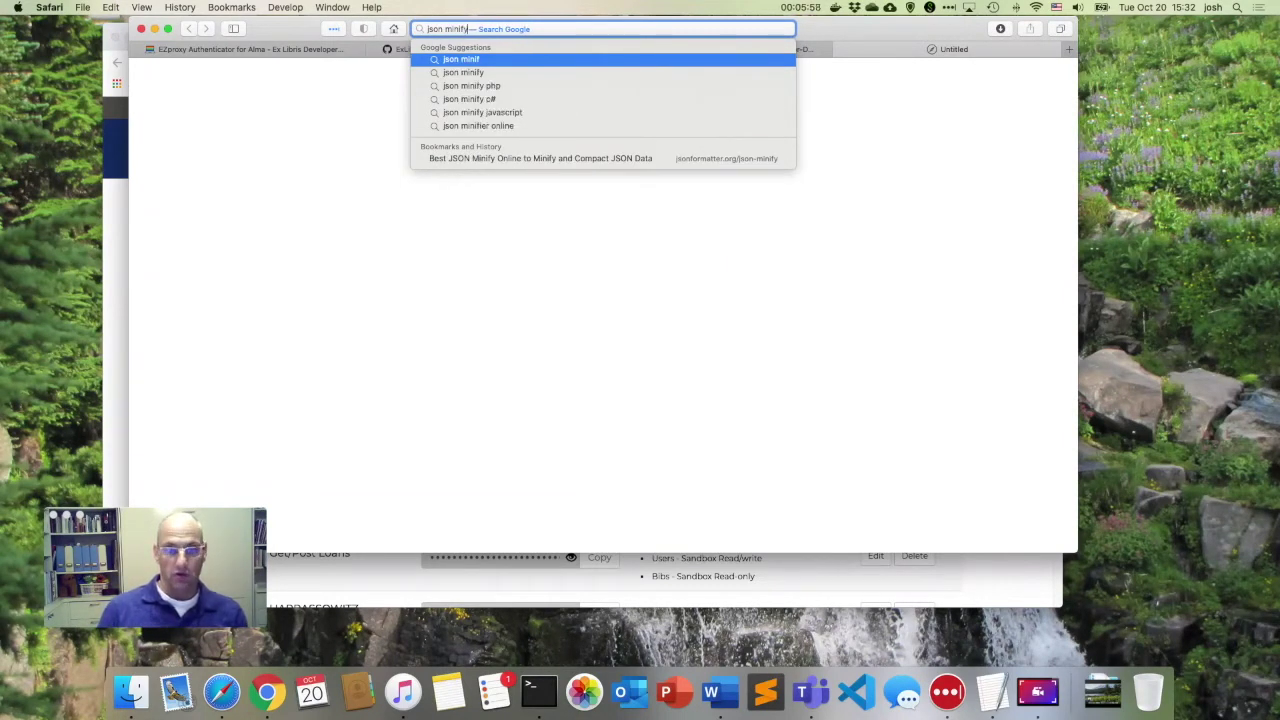
pyautogui.press('Return')
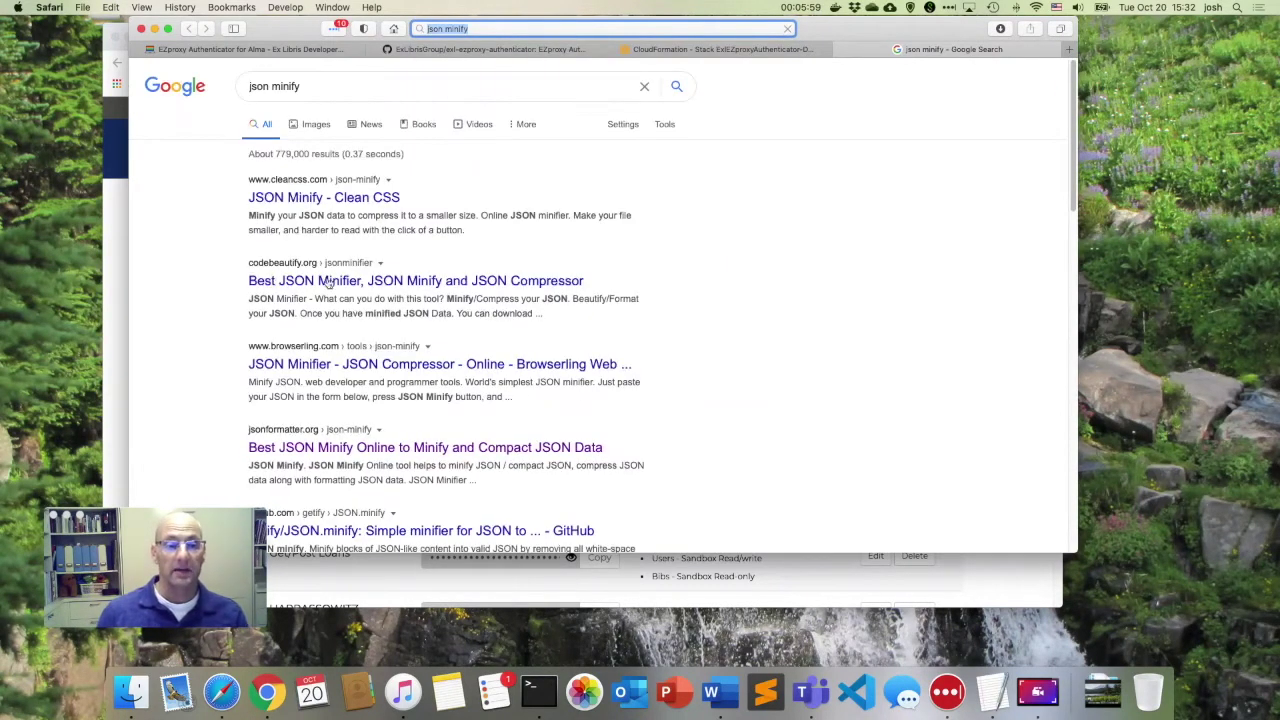
pyautogui.click(358, 450)
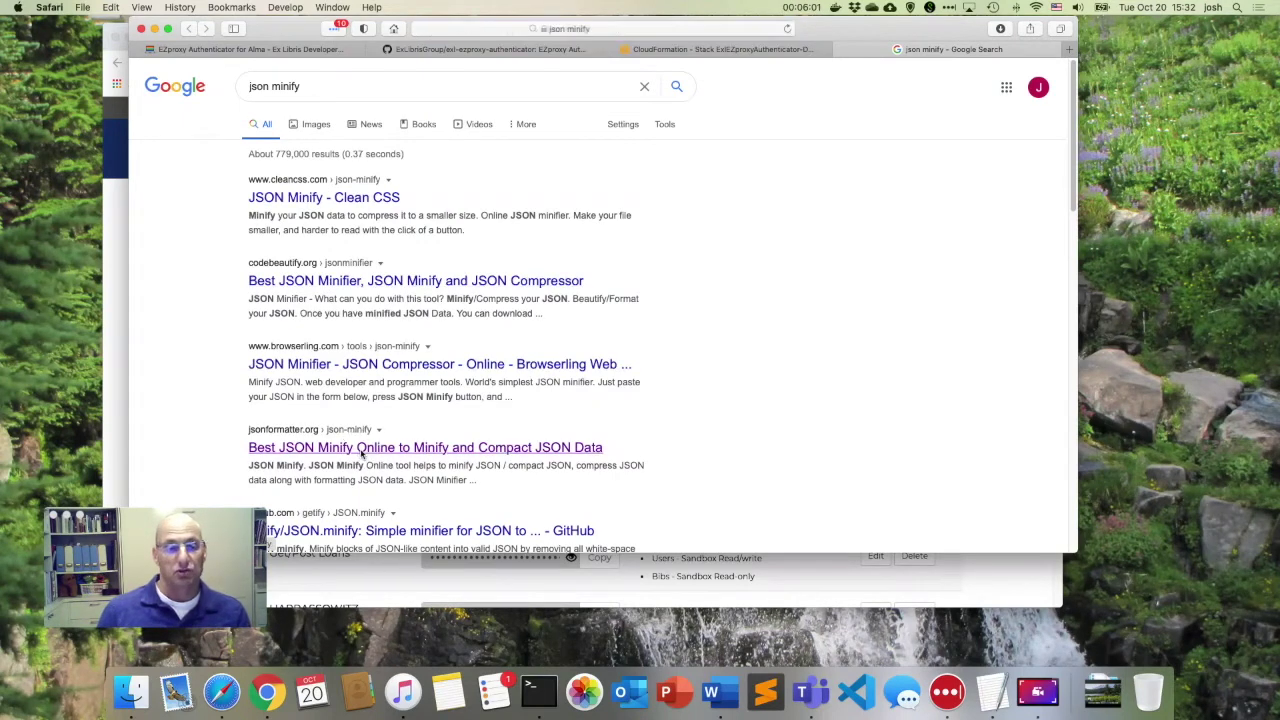
pyautogui.click(325, 238)
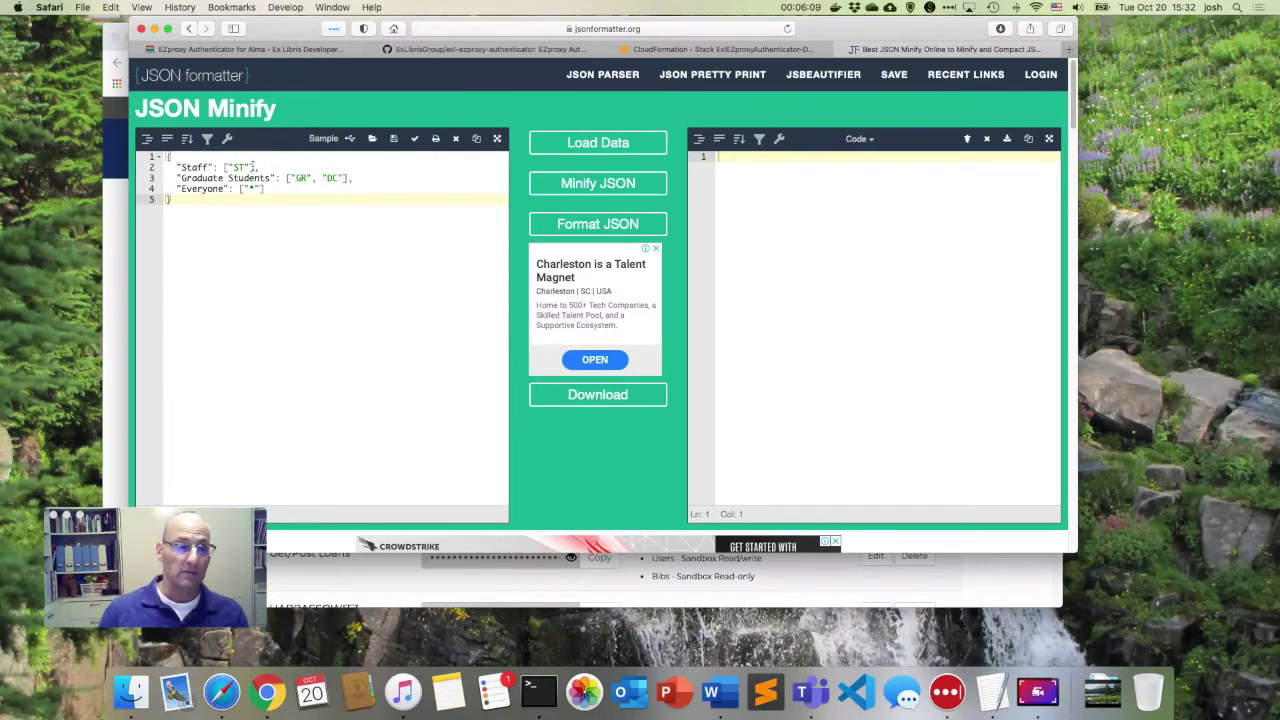
# Add "VAL" after "ST" in the Staff list, minify the JSON, and select the one-line output.
pyautogui.click(250, 167)
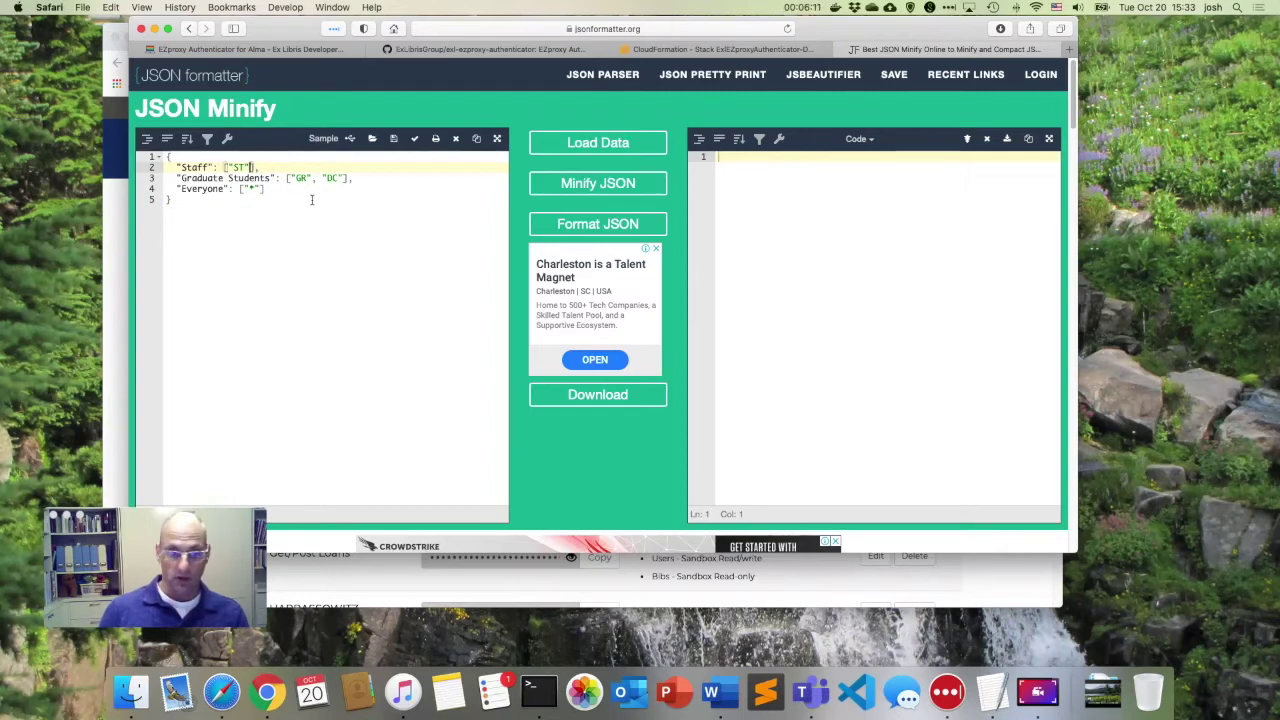
pyautogui.write(',')
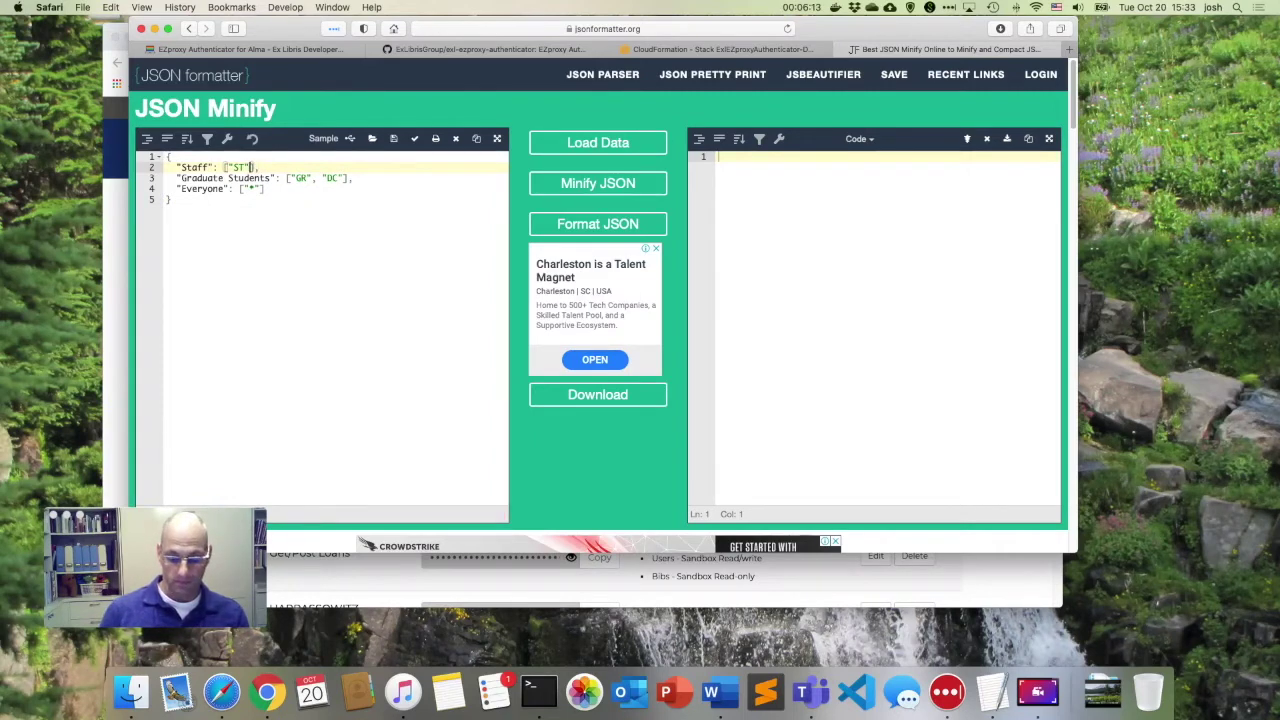
pyautogui.write(' "VAL')
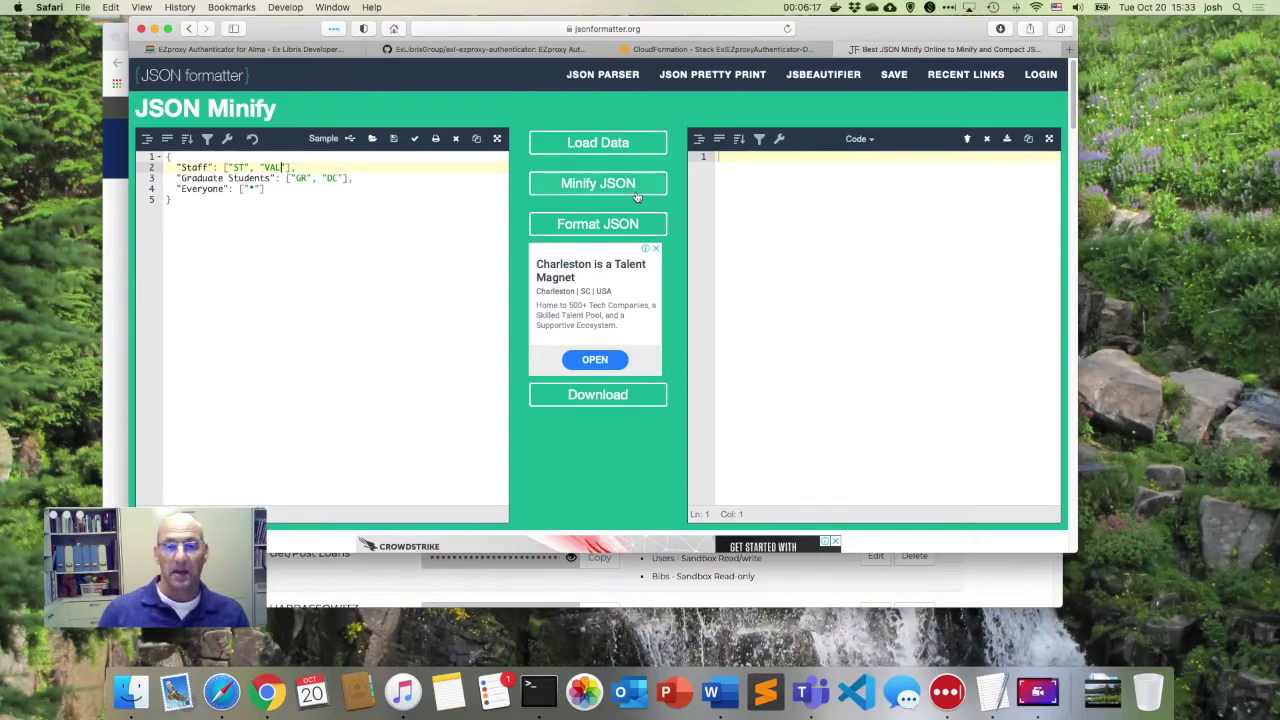
pyautogui.click(636, 197)
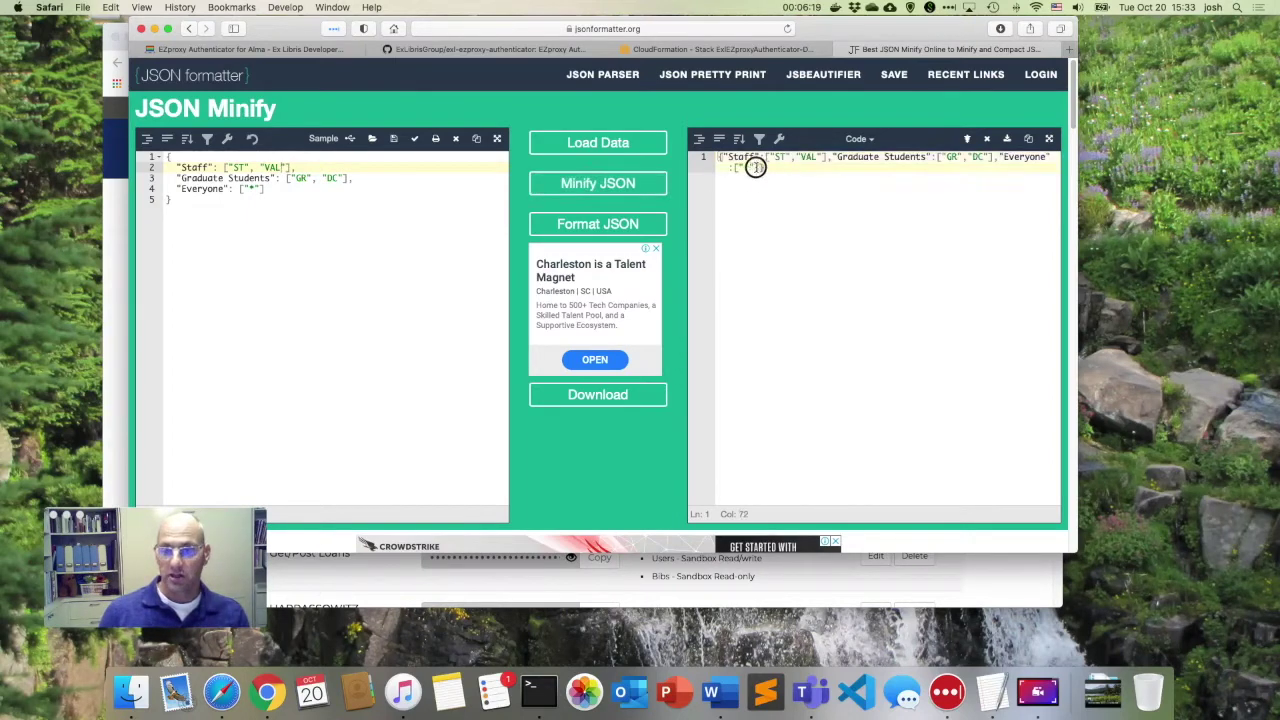
pyautogui.moveTo(786, 171); pyautogui.dragTo(711, 157)
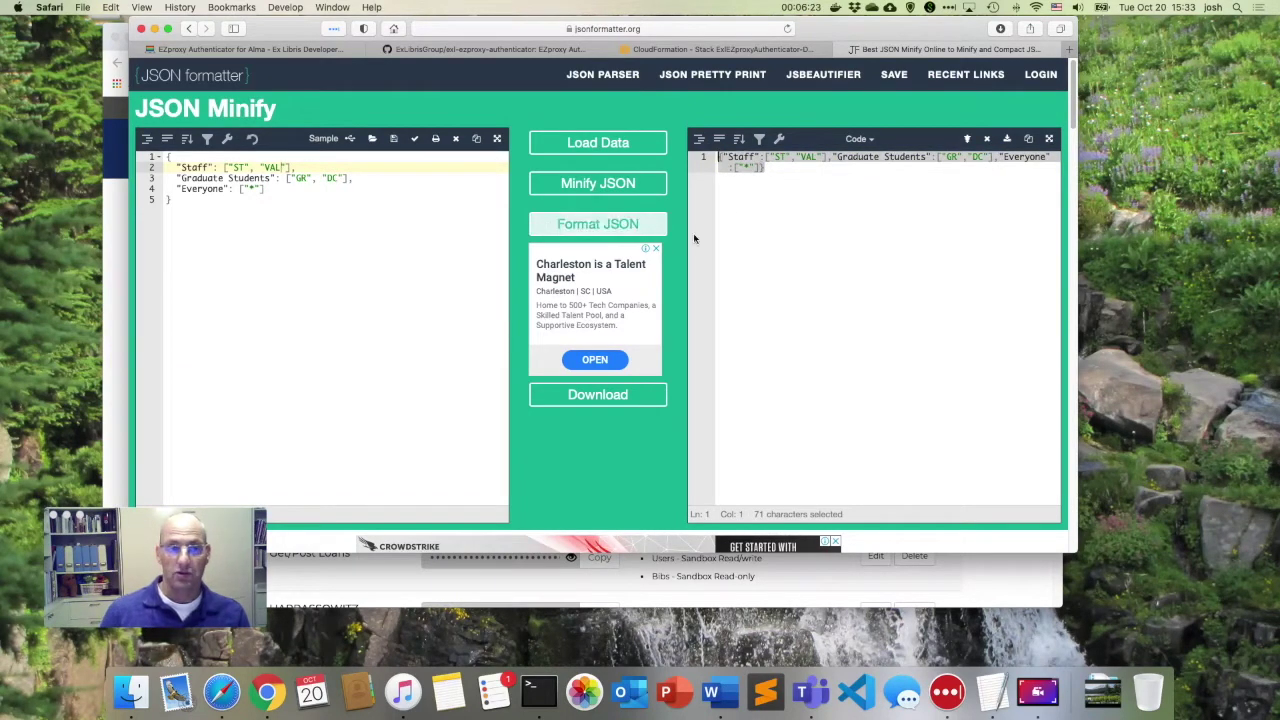
pyautogui.moveTo(768, 170); pyautogui.dragTo(703, 152)
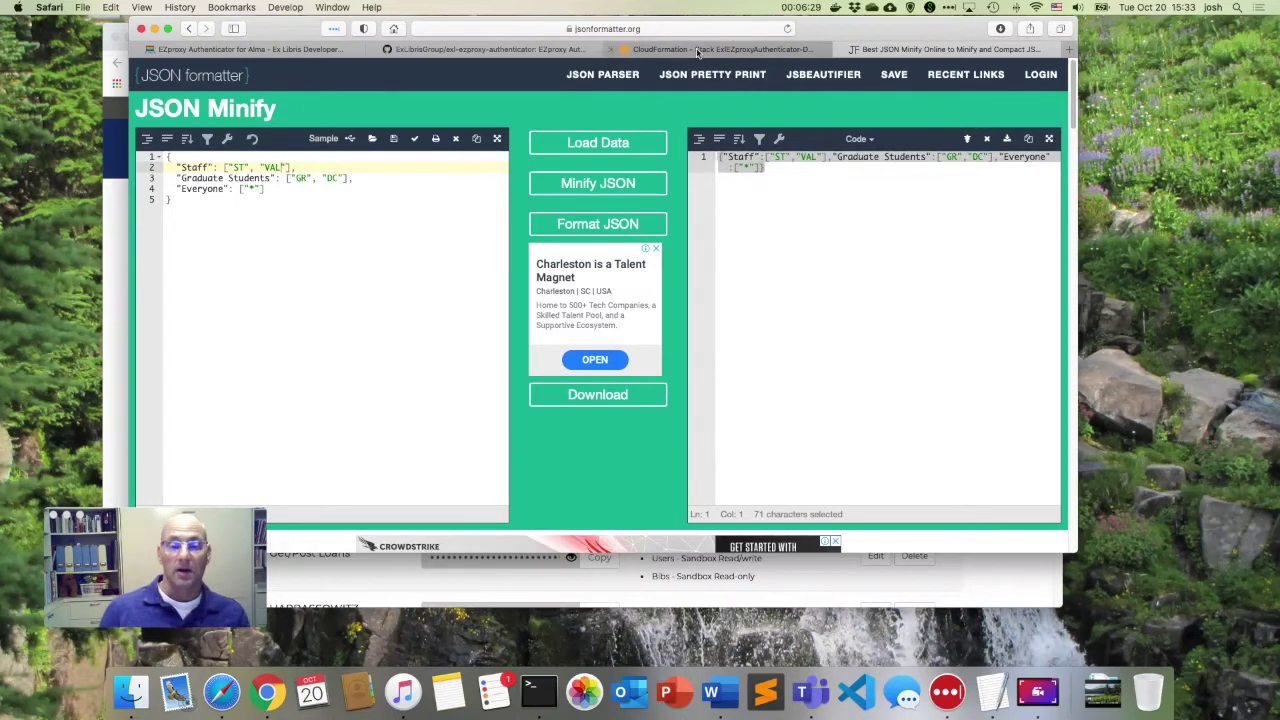
pyautogui.moveTo(697, 53)
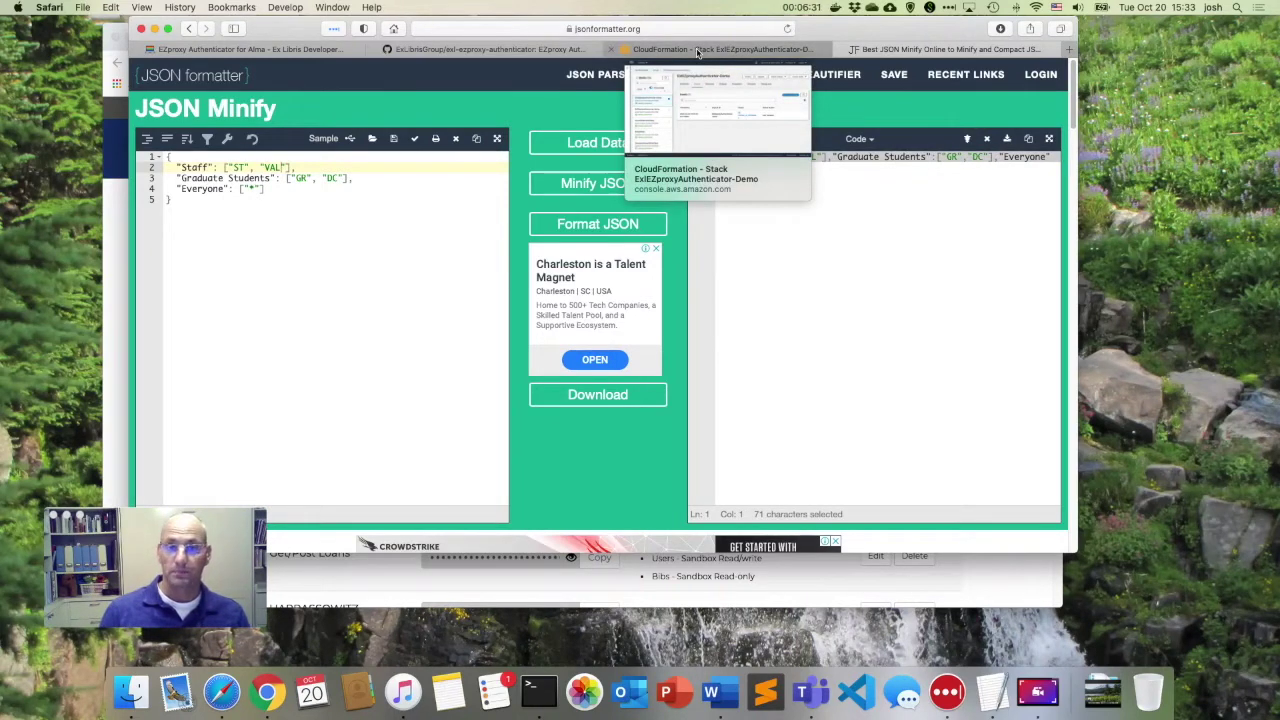
pyautogui.click(697, 50)
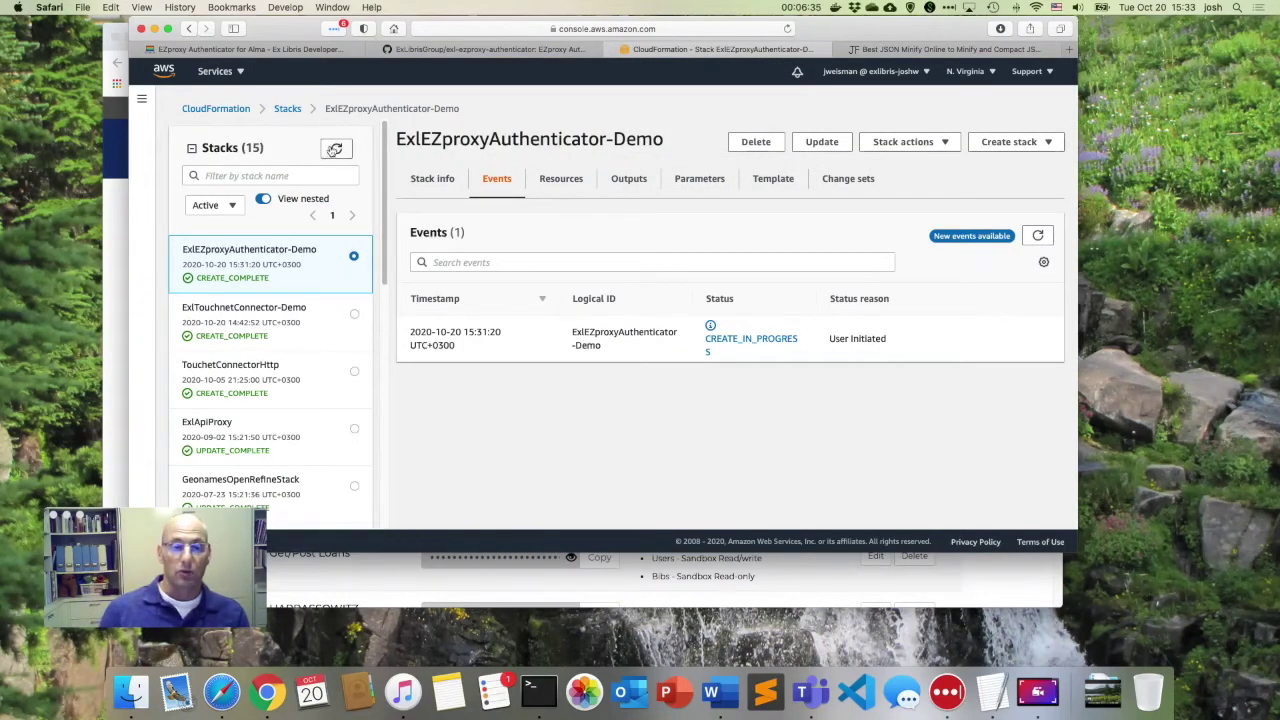
# Refresh the stacks list and select the ExlEZproxyAuthenticator-Demo stack's ApiUrl output value.
pyautogui.click(334, 150)
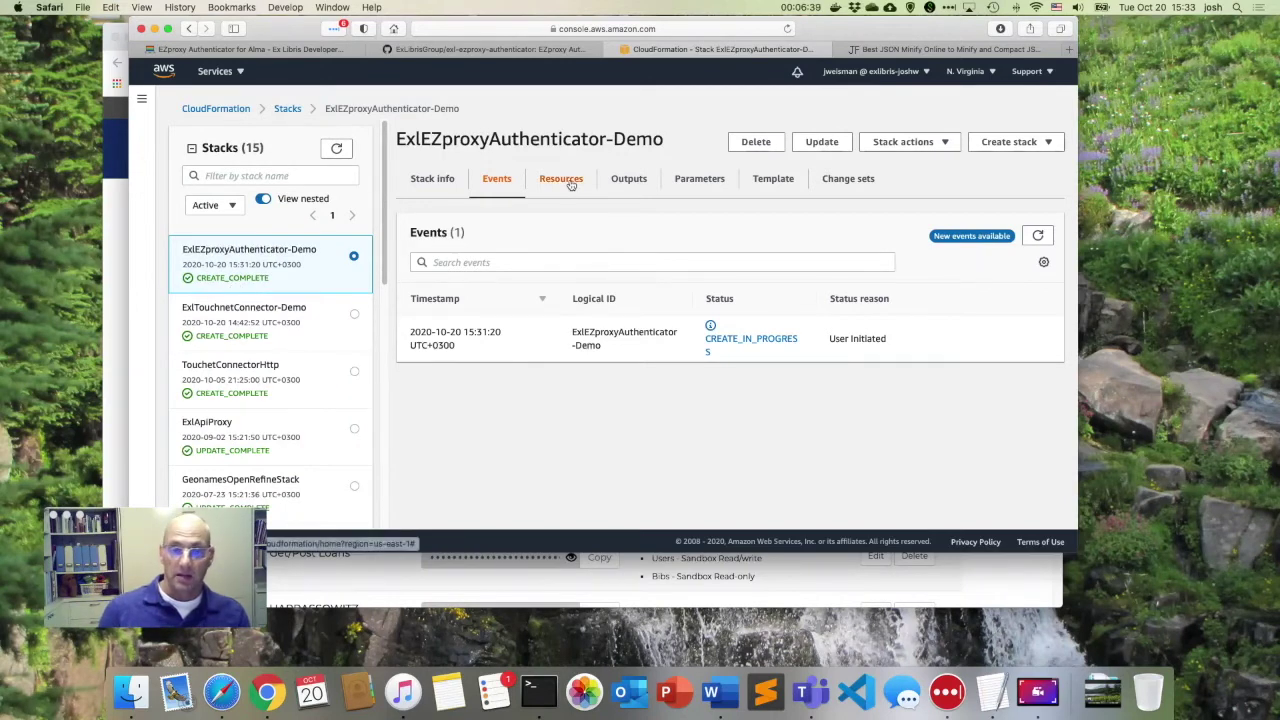
pyautogui.click(628, 179)
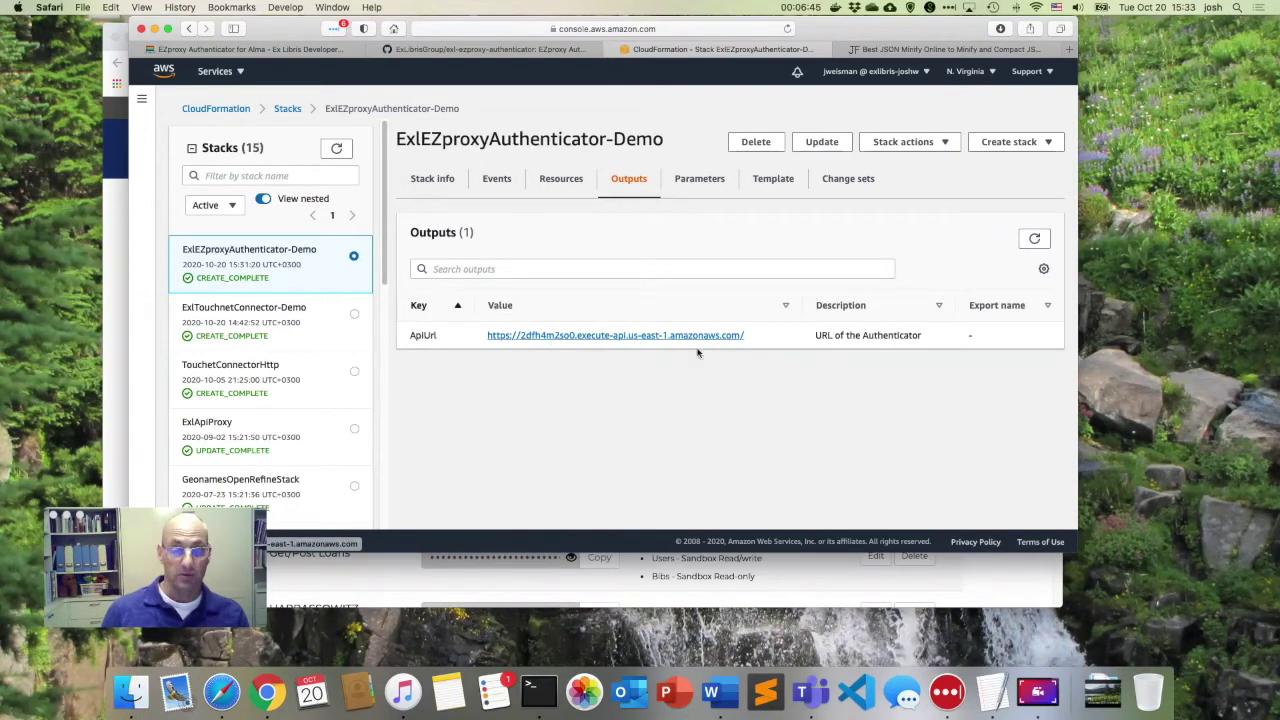
pyautogui.moveTo(816, 336); pyautogui.dragTo(893, 340)
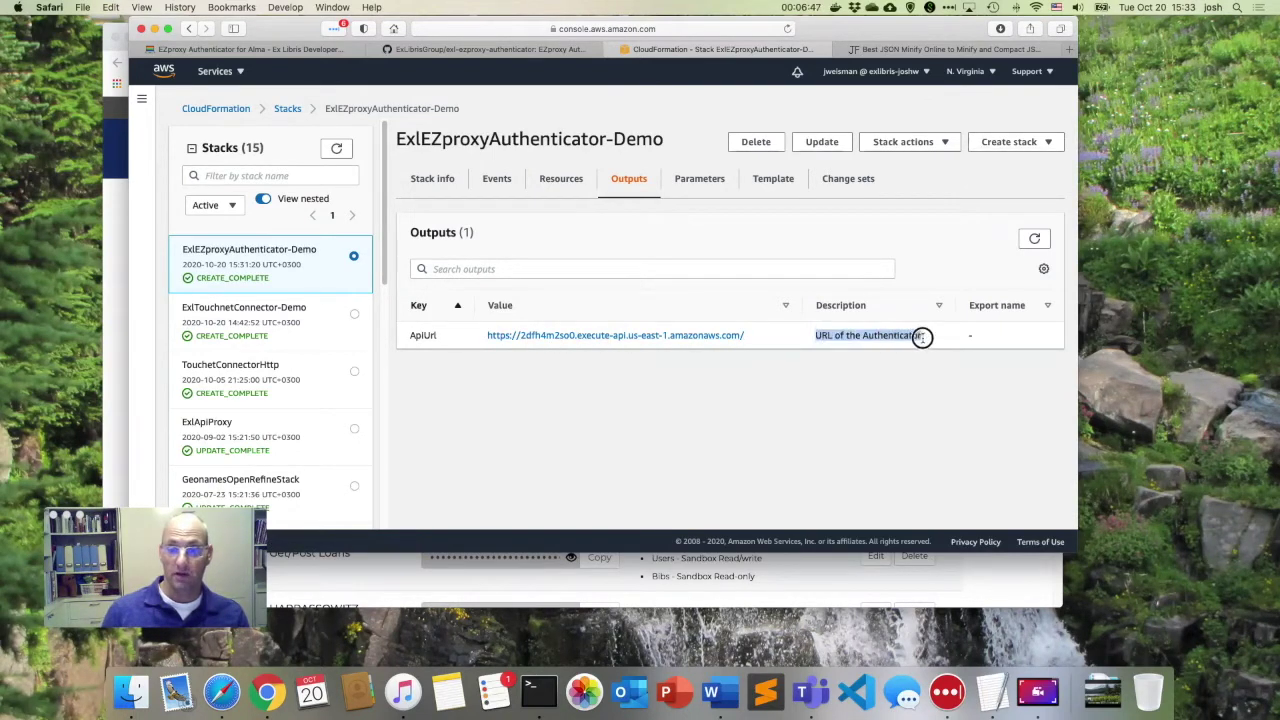
pyautogui.moveTo(810, 340); pyautogui.dragTo(478, 336)
pyautogui.press('super+c')
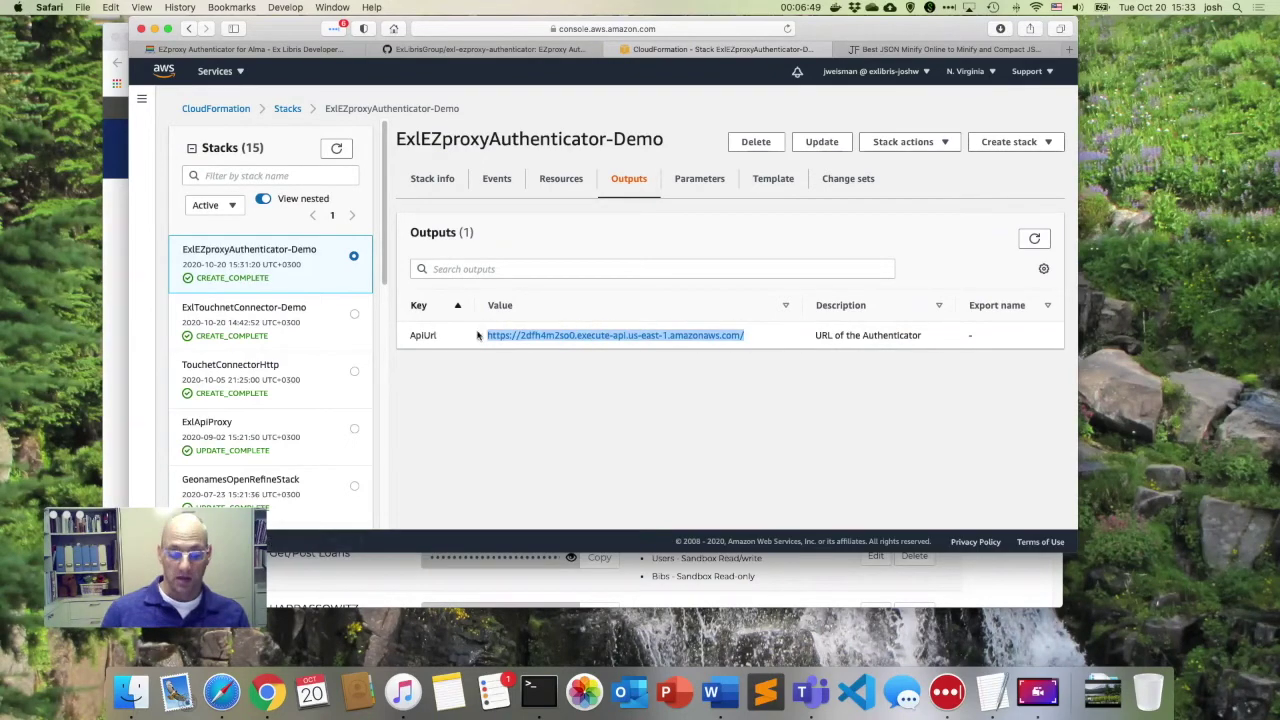
# In the GitHub README's Configuring EZproxy section, select the placeholder https URL in the ::external line.
pyautogui.click(490, 49)
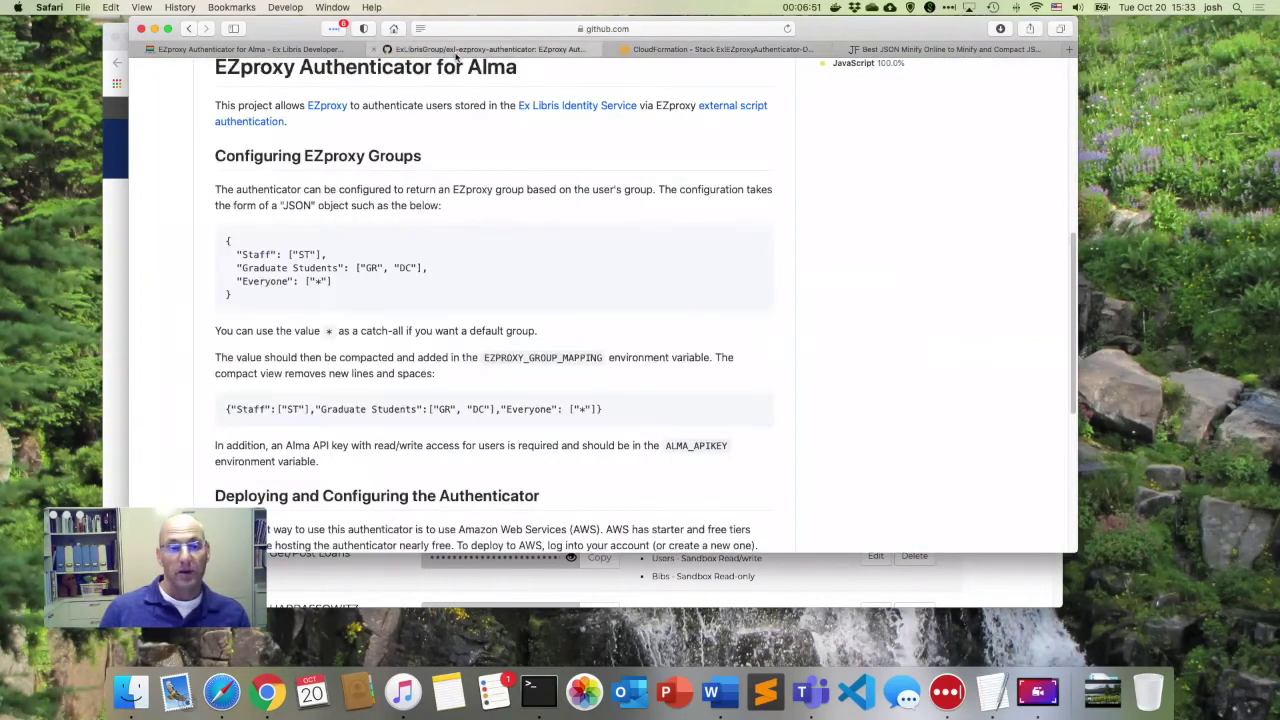
pyautogui.scroll(-10, 418, 181)
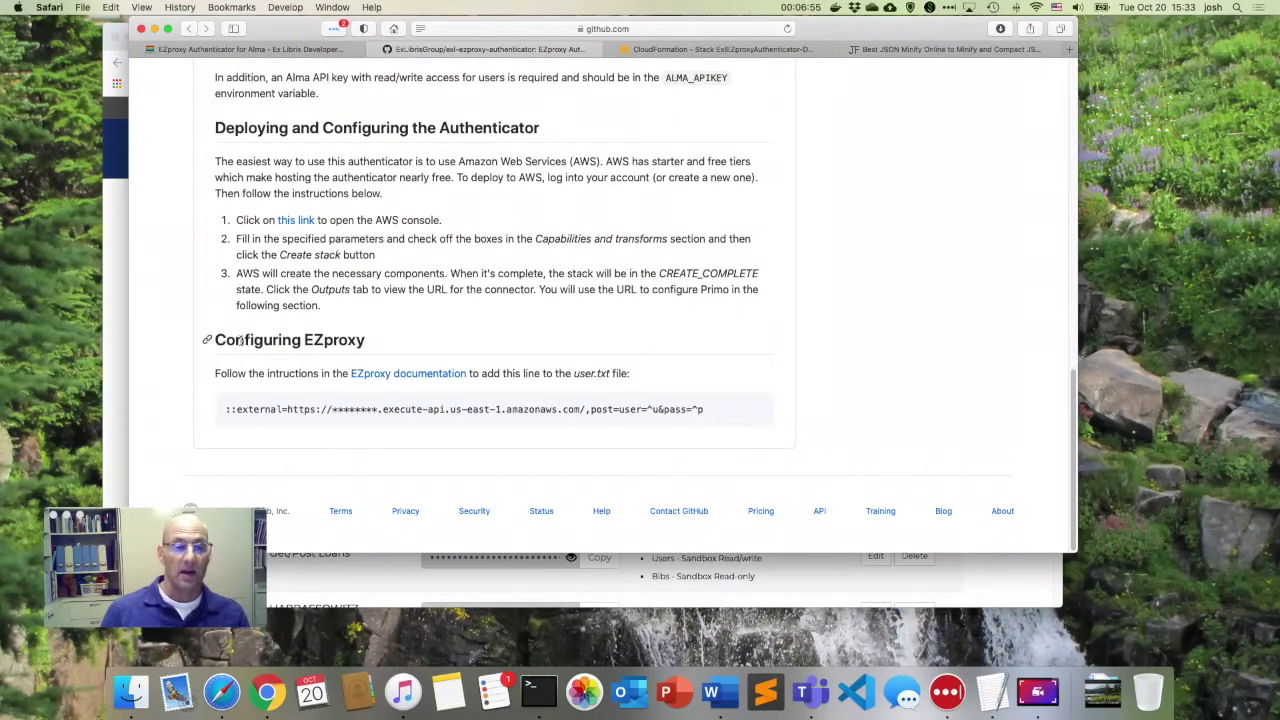
pyautogui.moveTo(214, 340); pyautogui.dragTo(371, 338)
pyautogui.click(383, 338)
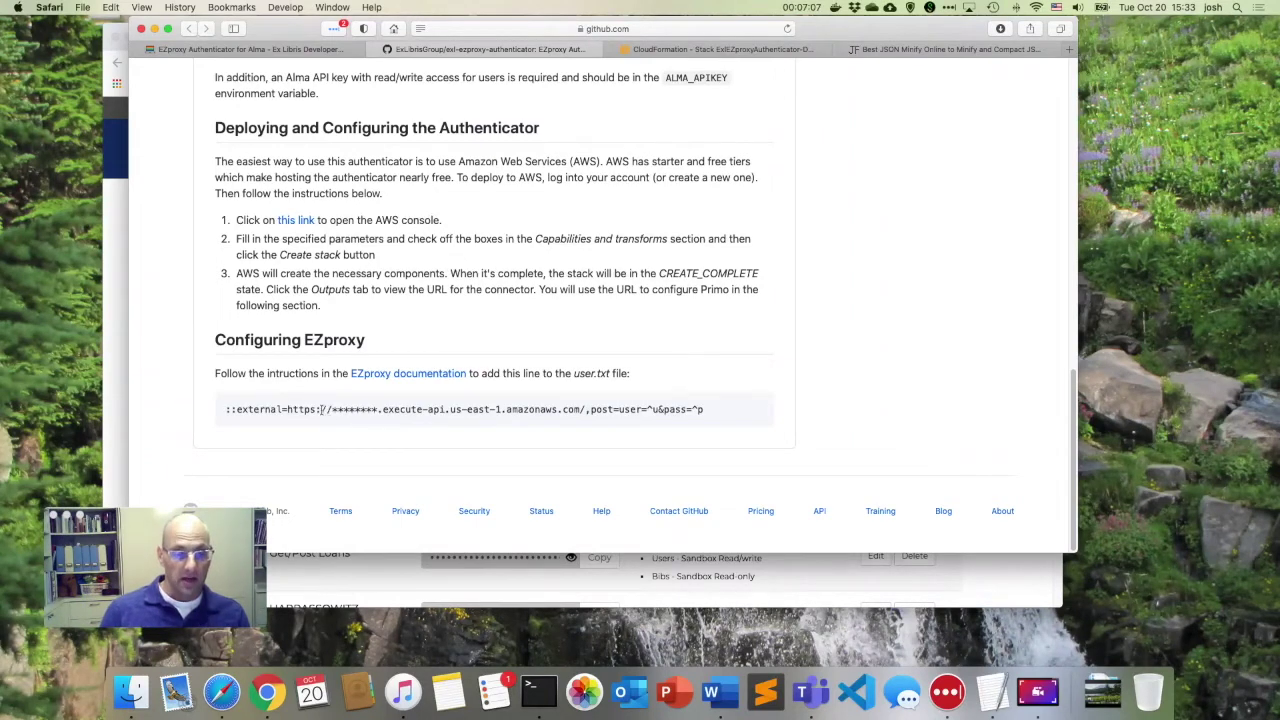
pyautogui.moveTo(287, 409); pyautogui.dragTo(587, 410)
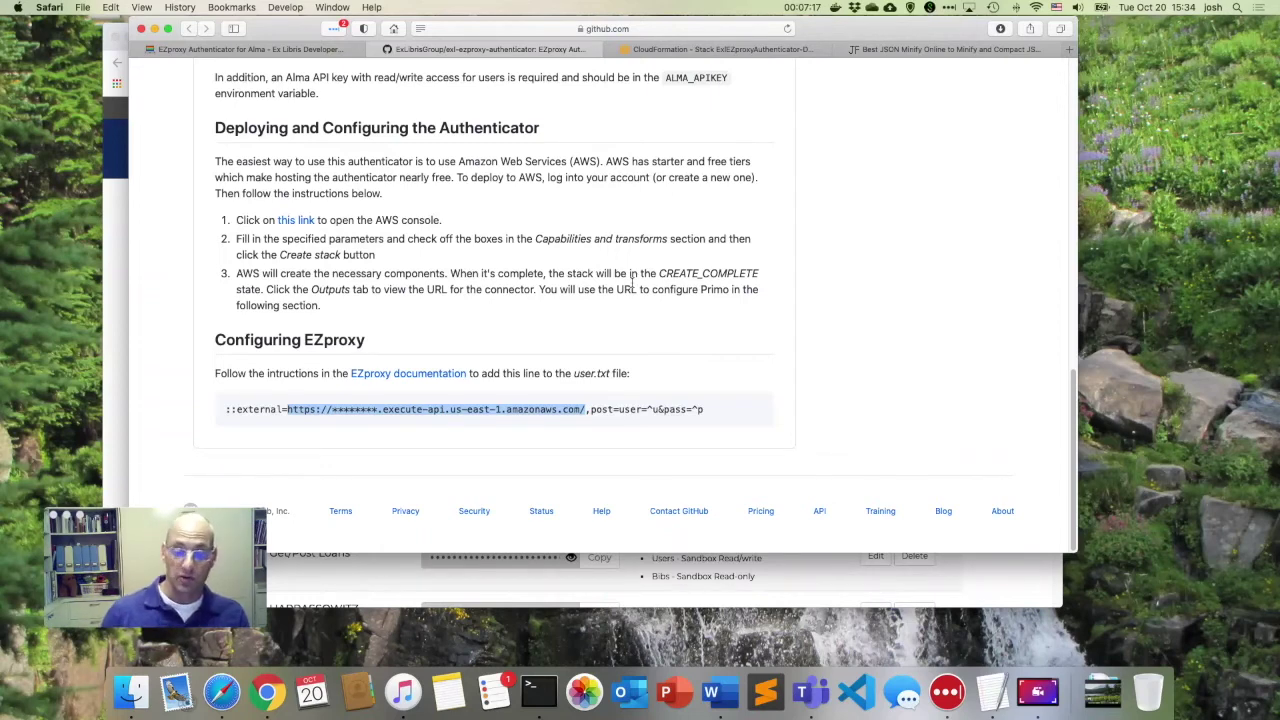
pyautogui.click(764, 693)
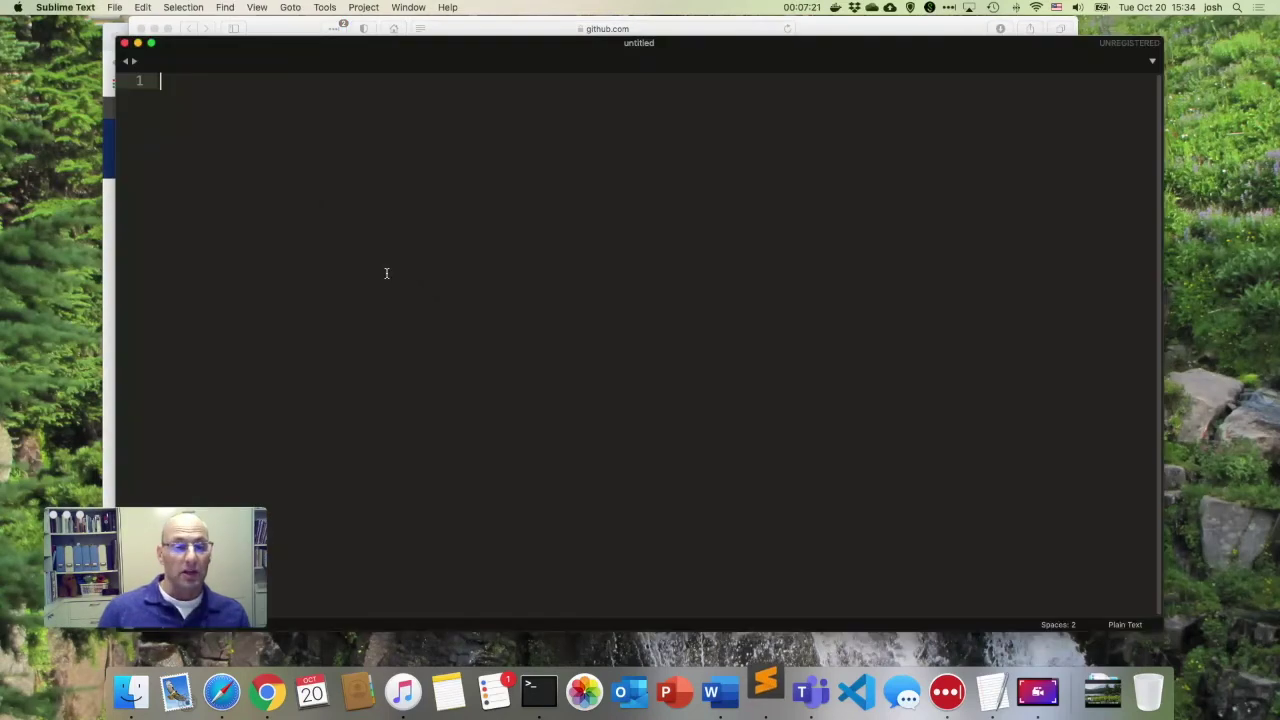
# Open recent test.html, replace the form action URL with the pasted ApiUrl, and save.
pyautogui.click(114, 8)
pyautogui.moveTo(131, 50)
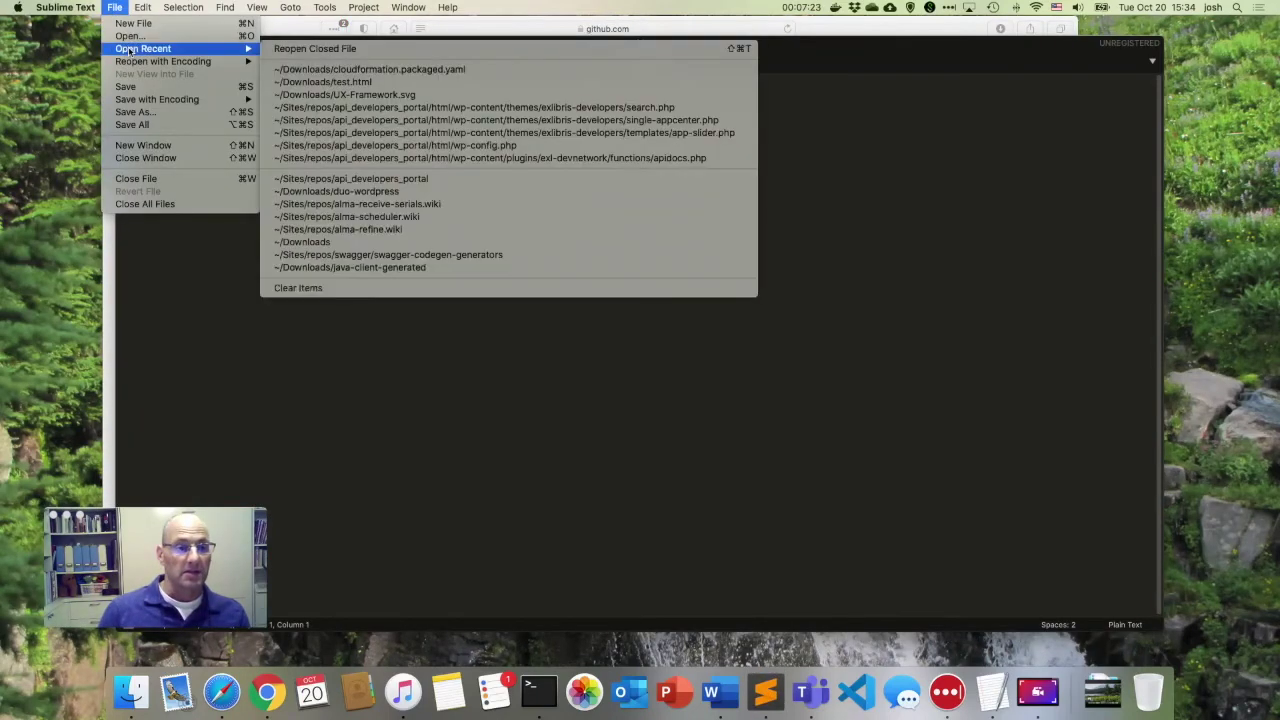
pyautogui.click(316, 83)
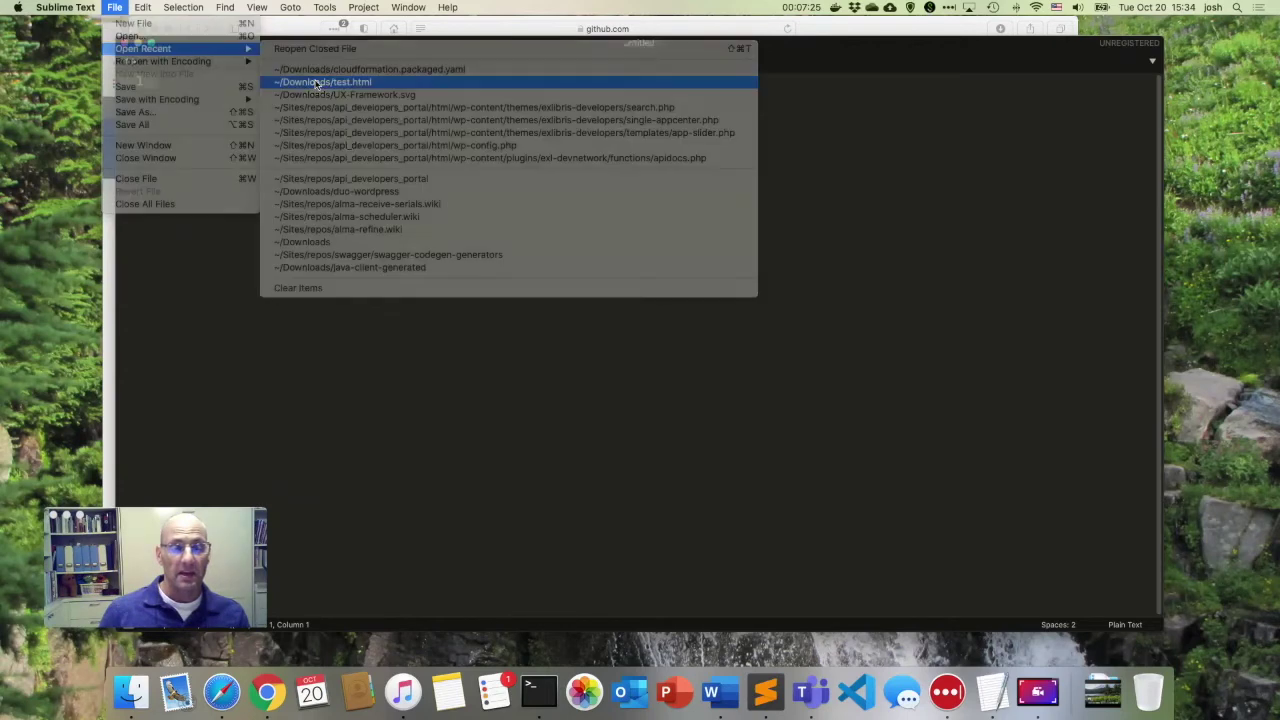
pyautogui.moveTo(270, 96); pyautogui.dragTo(712, 96)
pyautogui.press('super+v')
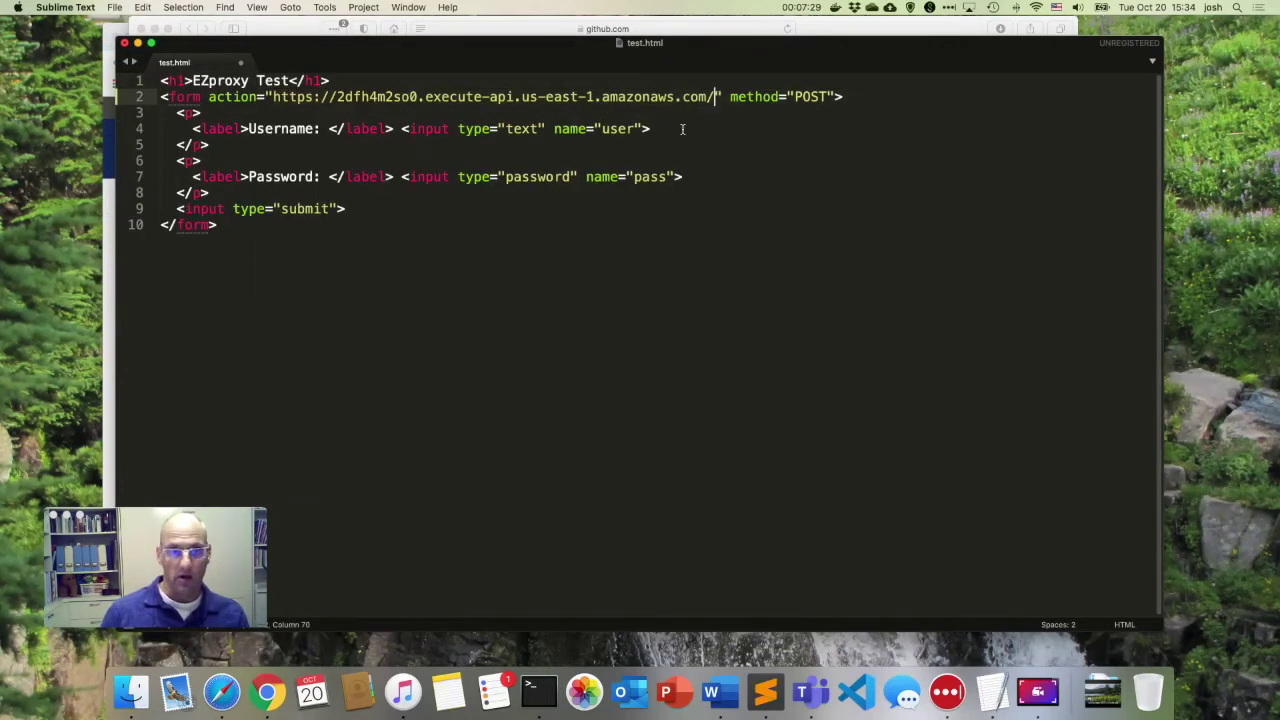
pyautogui.press('super+s')
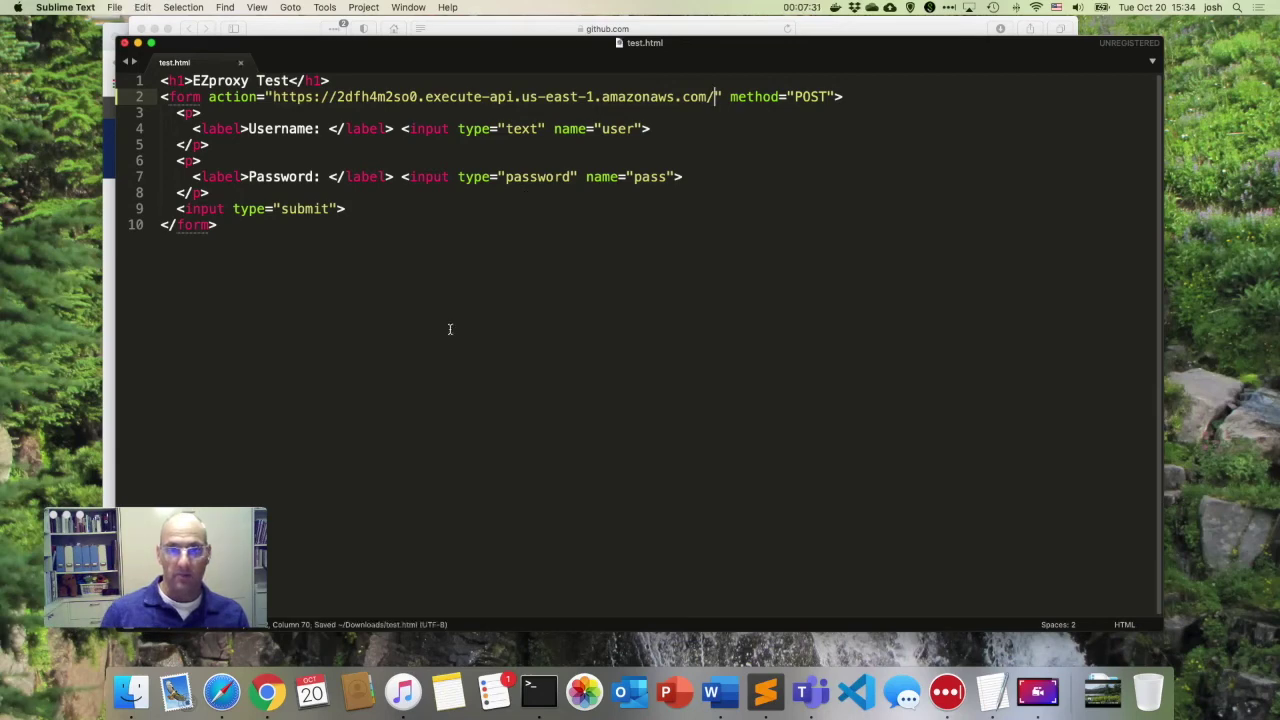
pyautogui.click(130, 692)
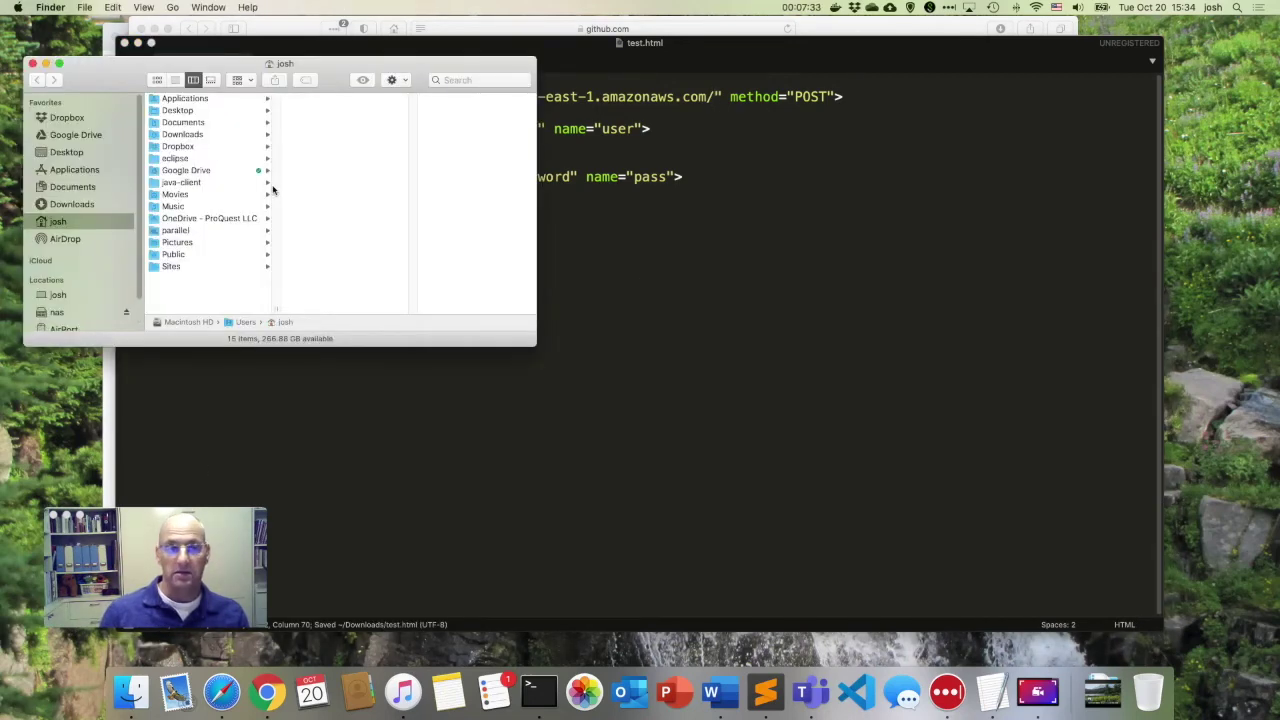
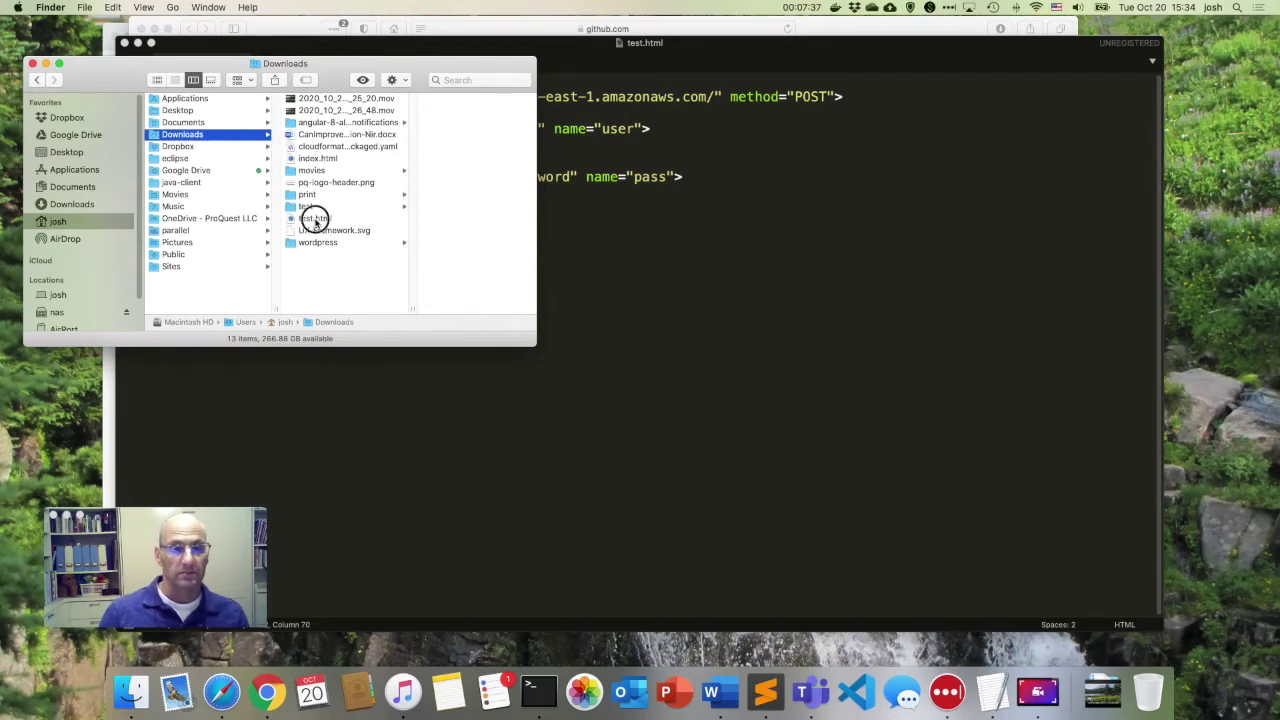
# Open test.html from the Downloads folder in Safari to show the EZproxy Test form.
pyautogui.doubleClick(314, 218)
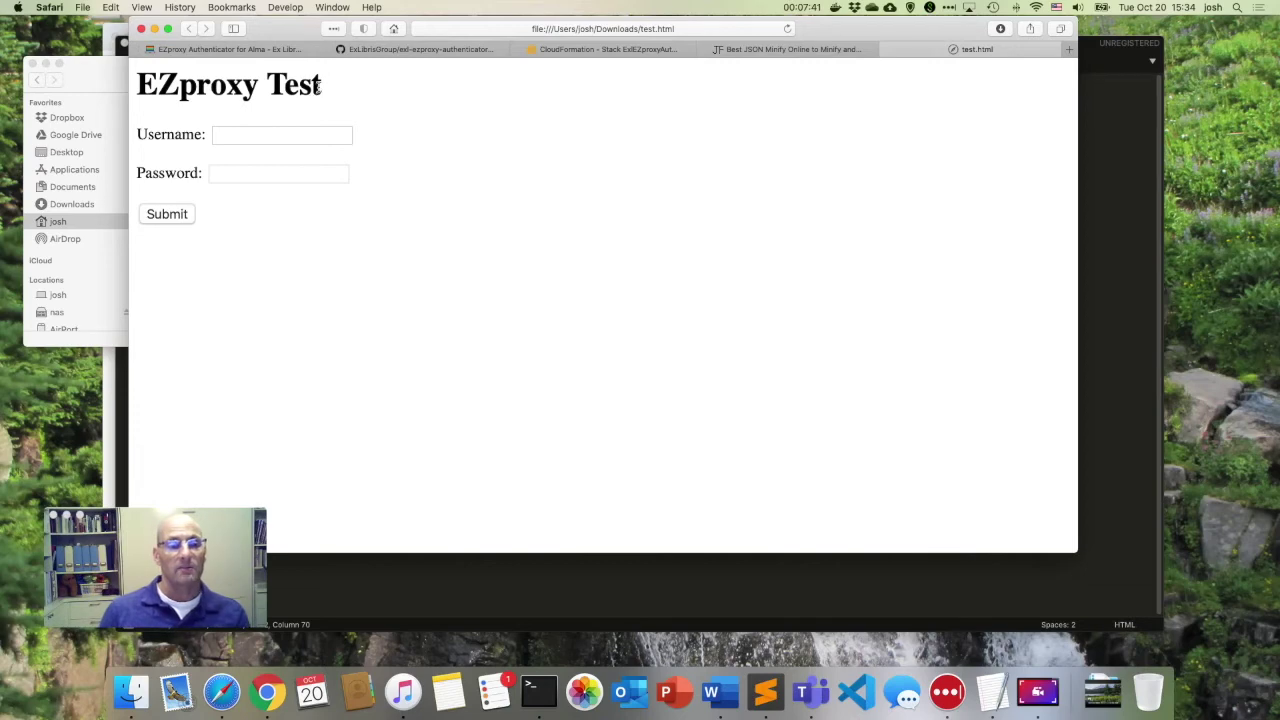
# Enter the test account's username and its LastPass-saved Alma password, then submit the form.
pyautogui.click(281, 140)
pyautogui.write('josh')
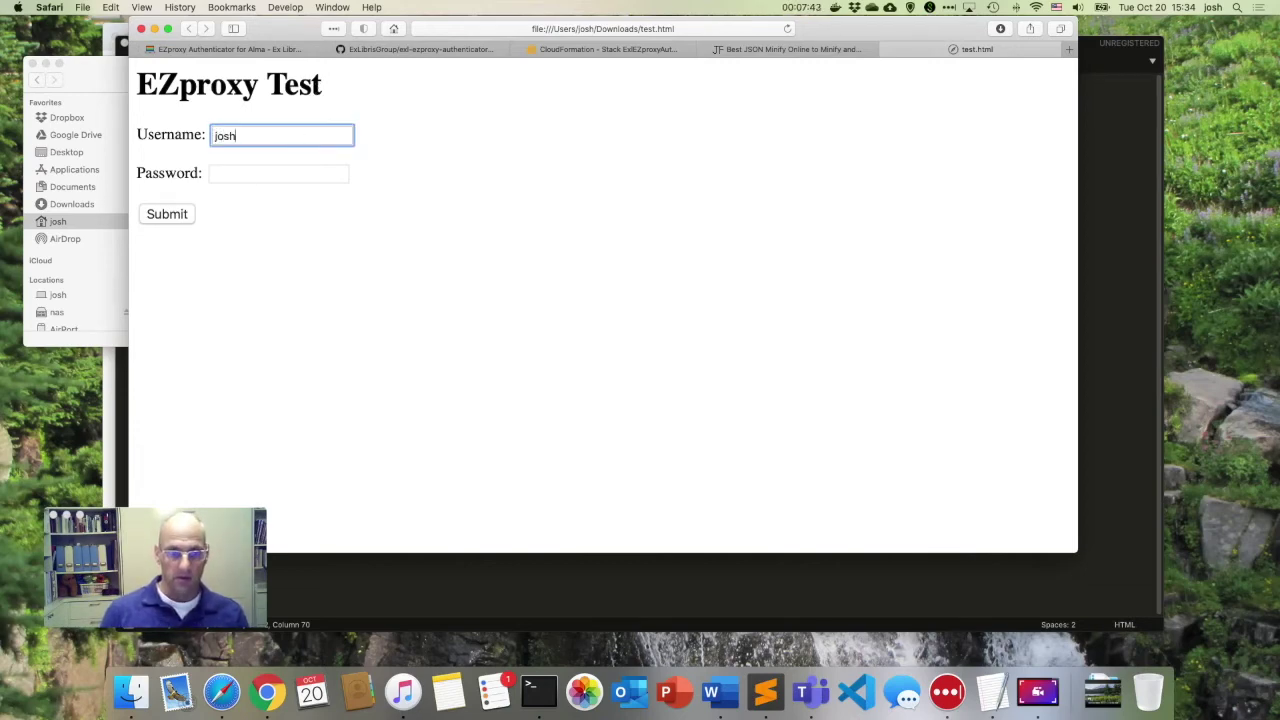
pyautogui.write('.cataloger')
pyautogui.press('Tab')
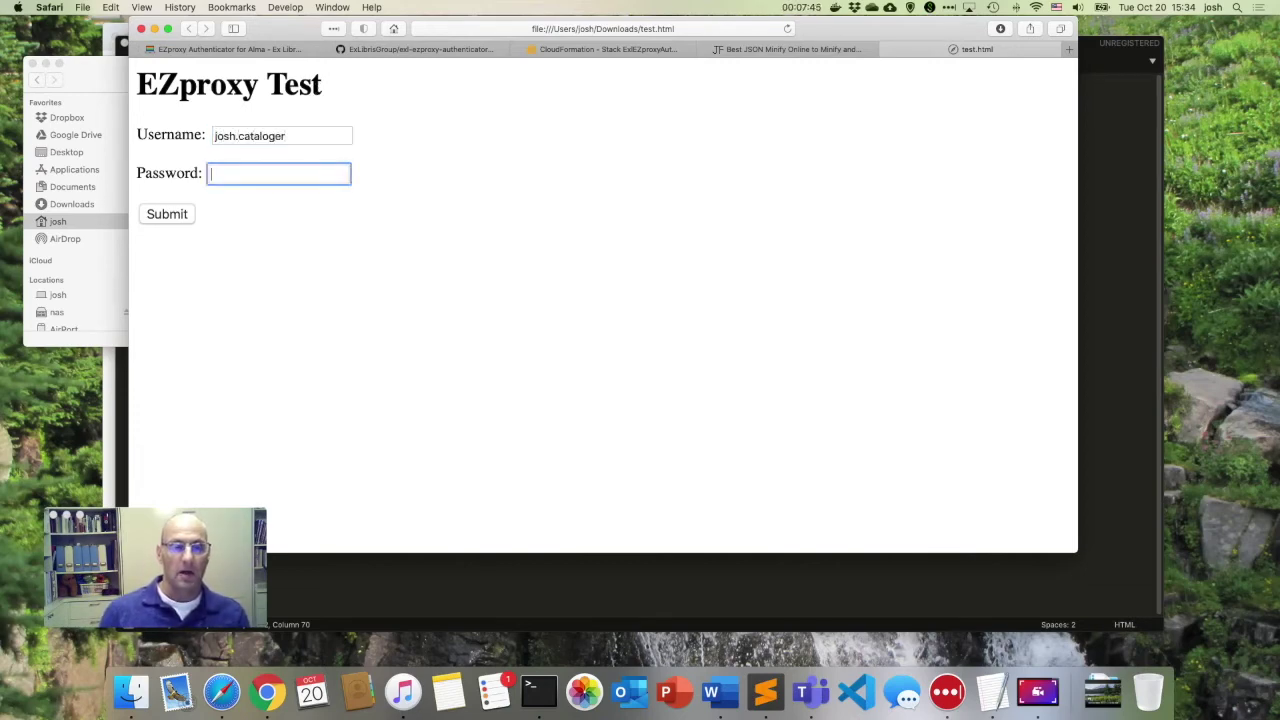
pyautogui.click(334, 28)
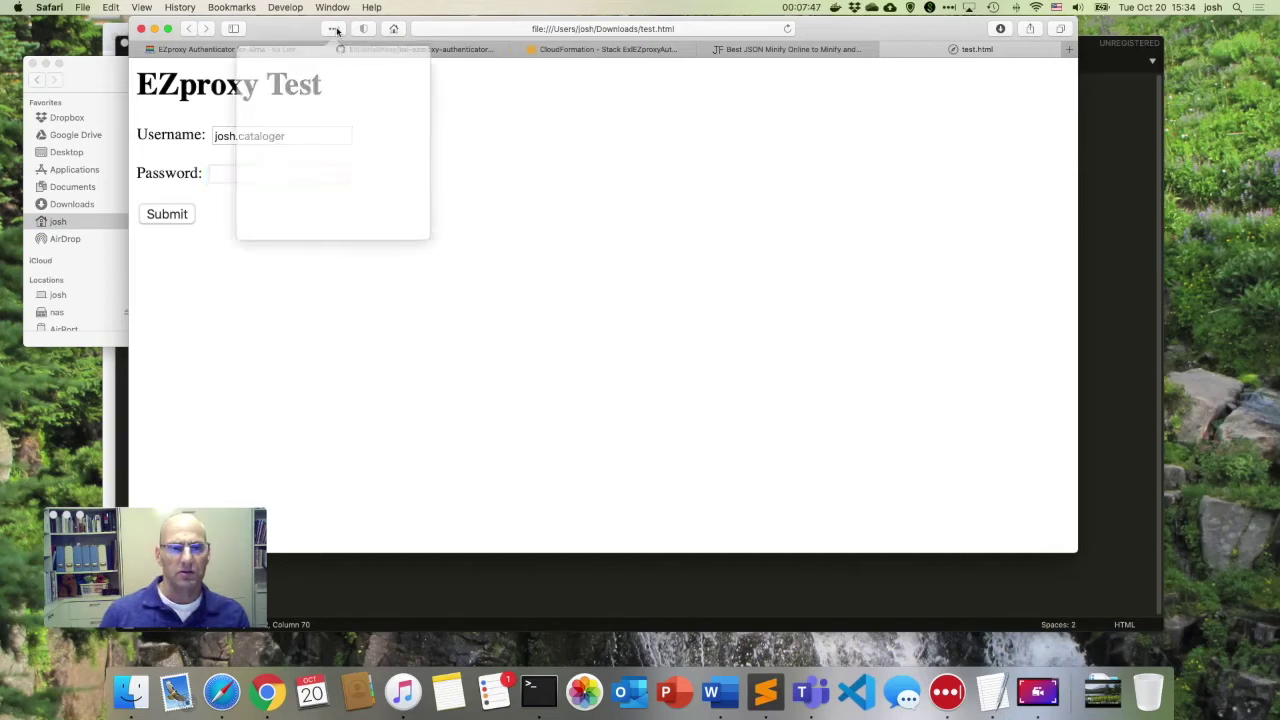
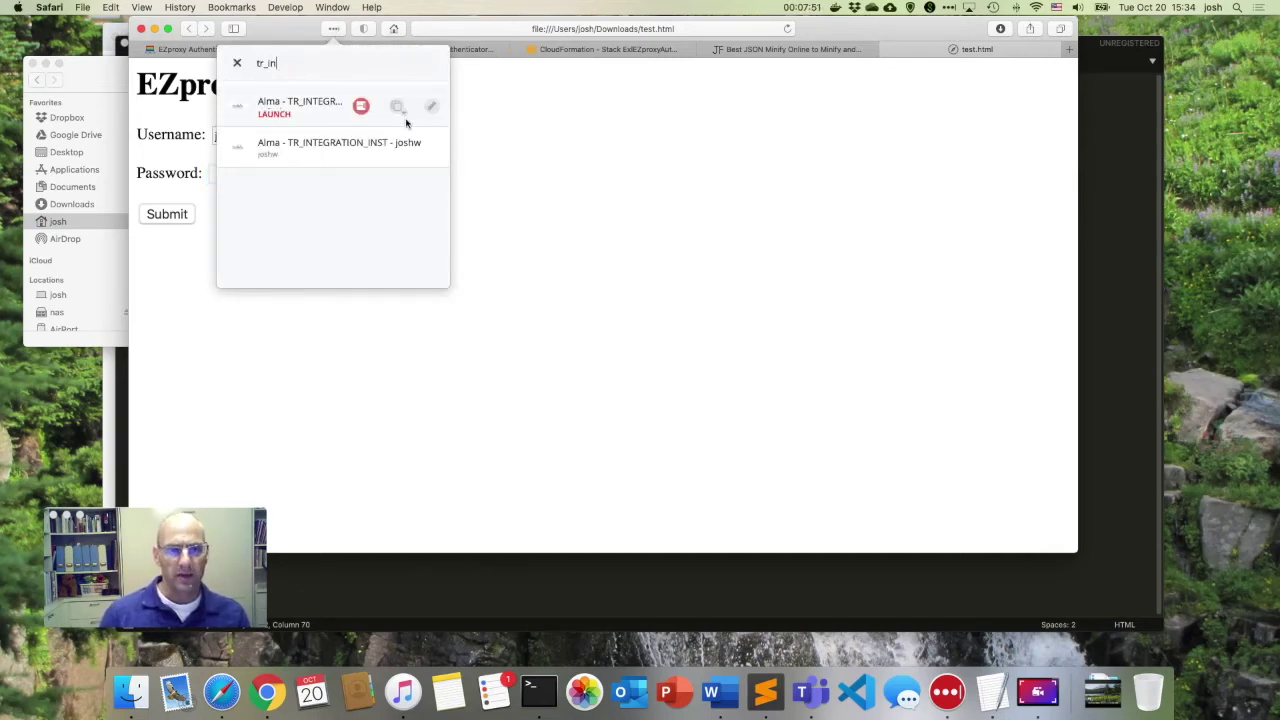
pyautogui.click(432, 107)
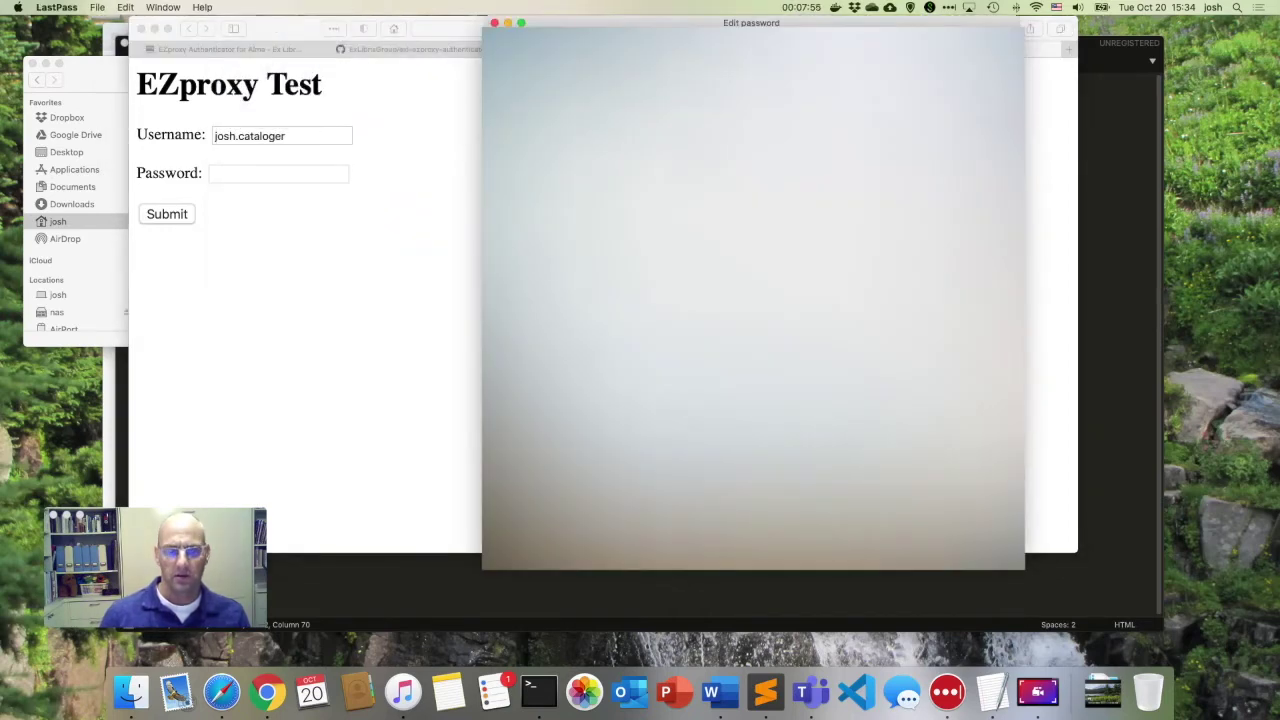
pyautogui.click(314, 180)
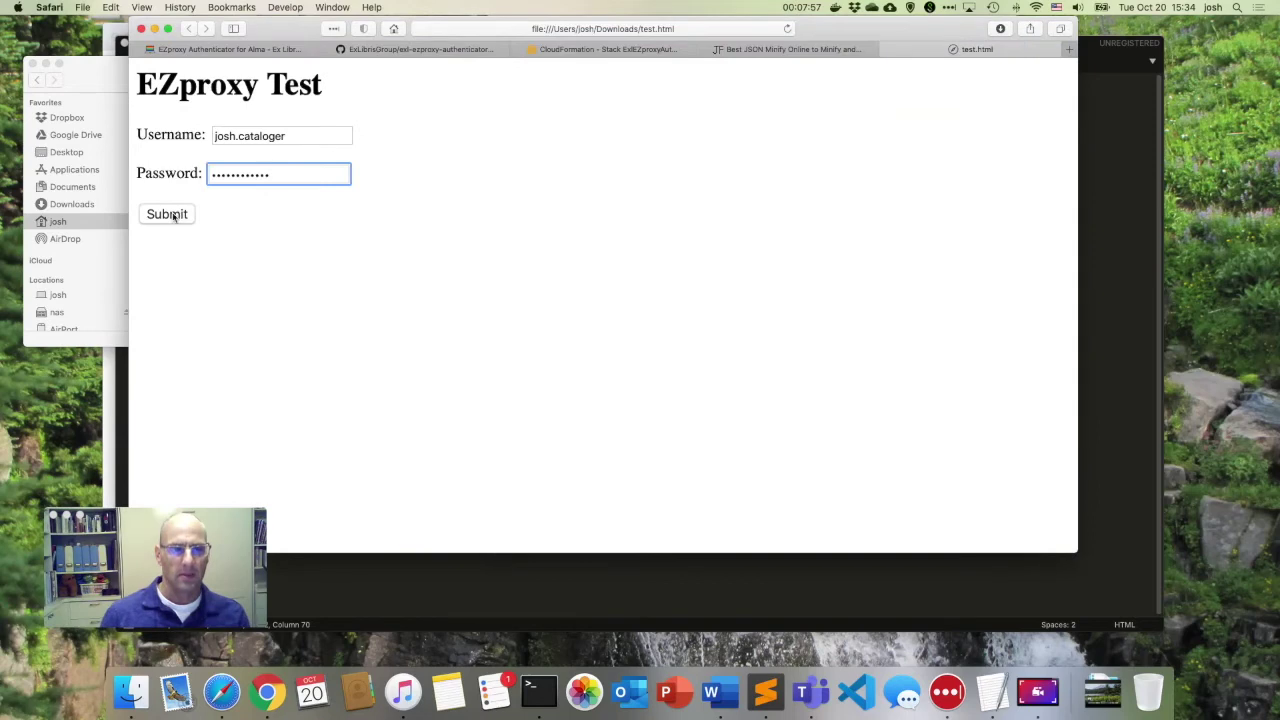
pyautogui.click(167, 214)
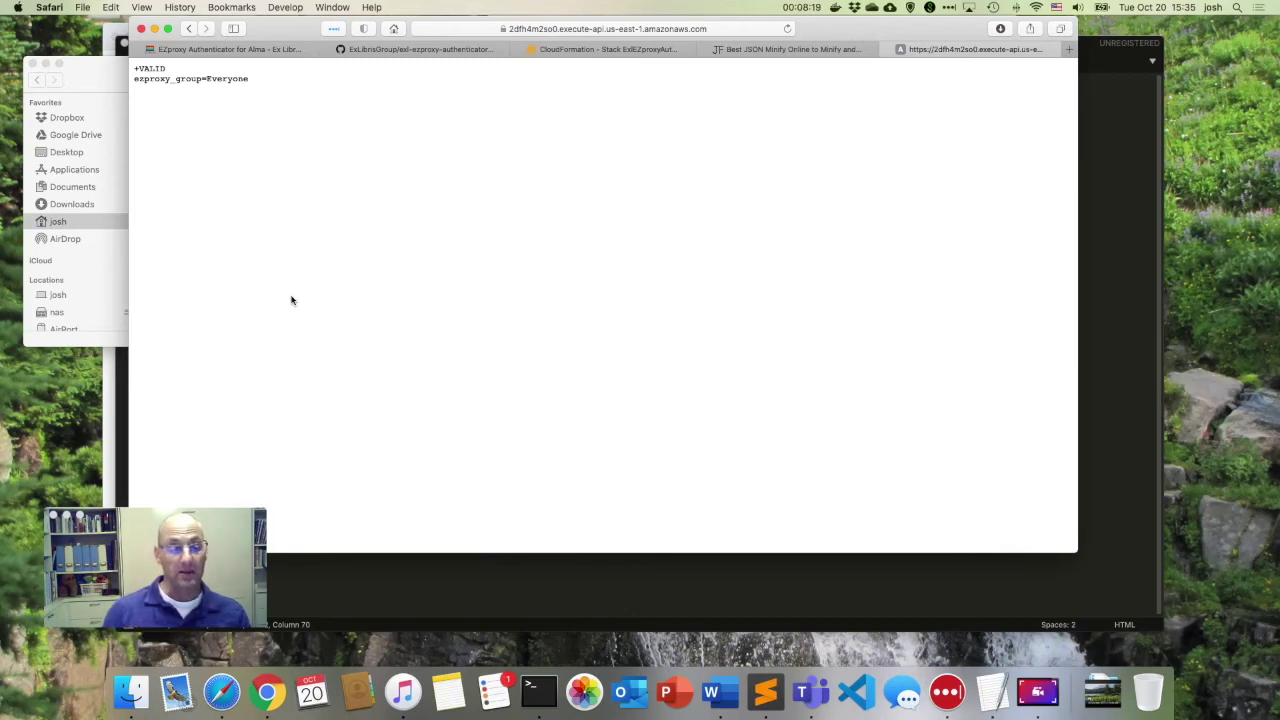
# Enlarge the authenticator's response text with Cmd+Plus.
pyautogui.press('super+a')
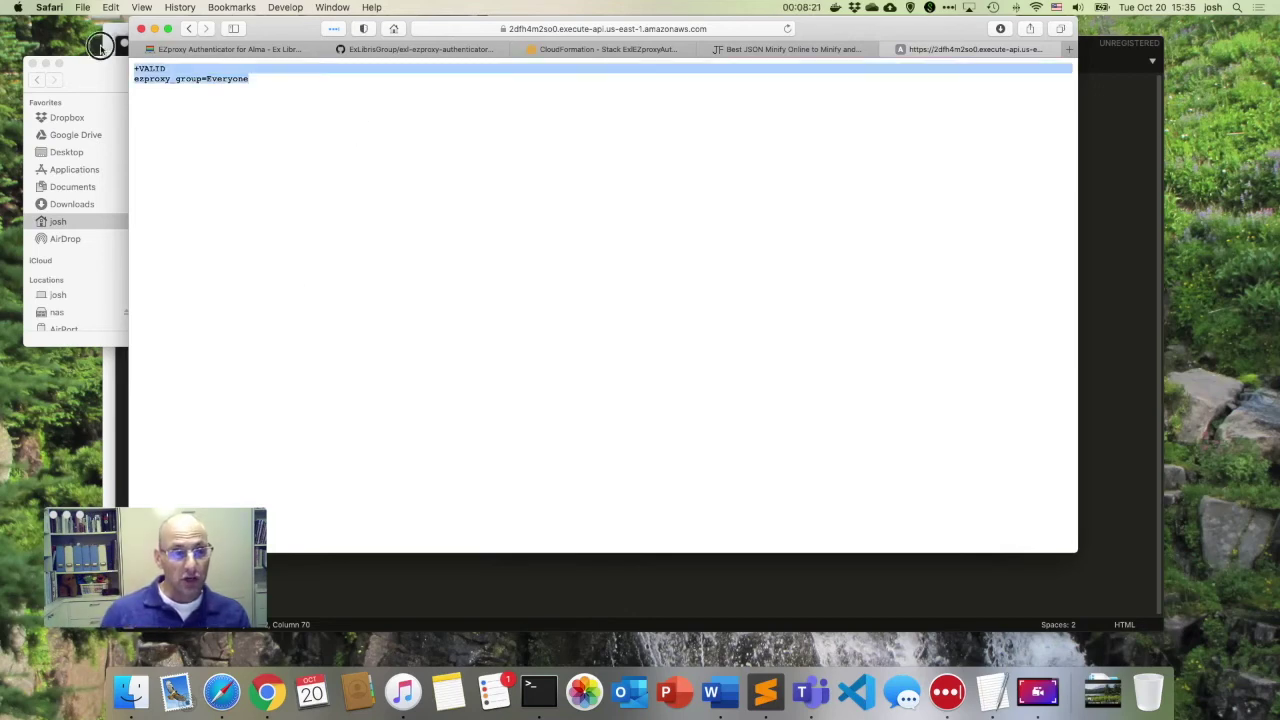
pyautogui.click(400, 151)
pyautogui.press('super+plus')
pyautogui.press('super+plus')
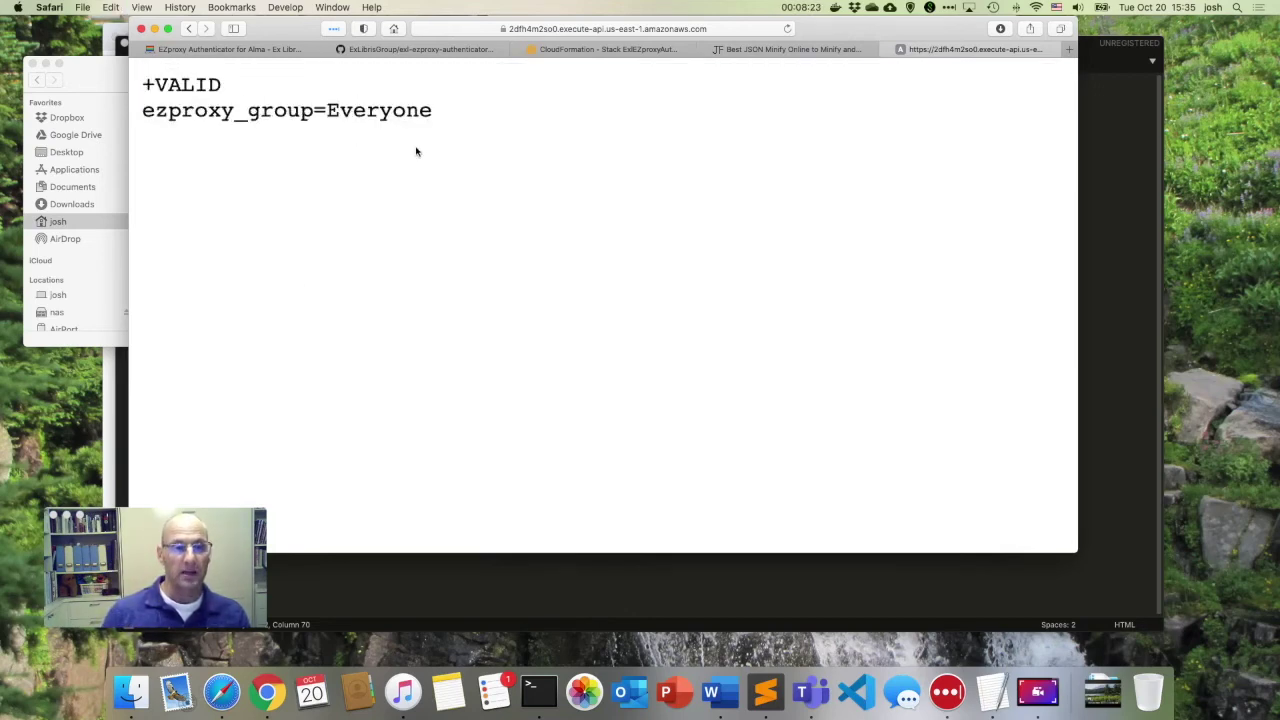
pyautogui.moveTo(500, 126); pyautogui.dragTo(138, 78)
pyautogui.click(176, 88)
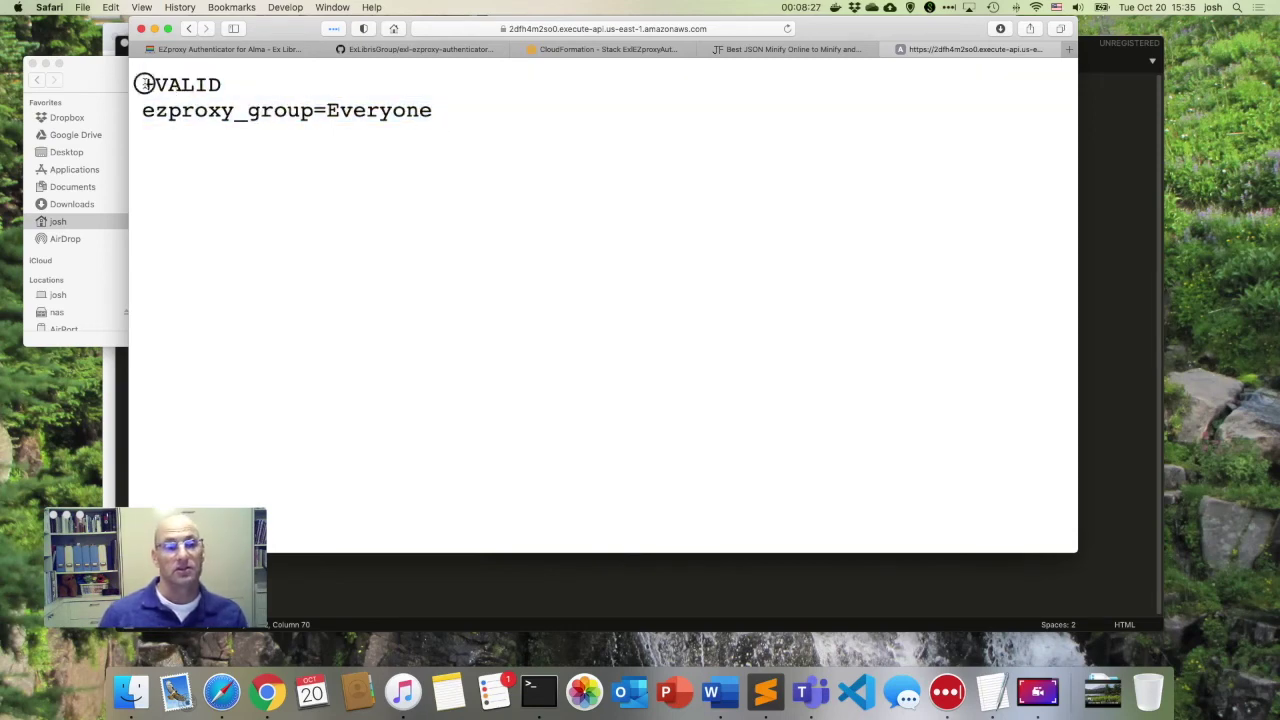
# Highlight +VALID and the group name Everyone in the response.
pyautogui.moveTo(143, 84); pyautogui.dragTo(248, 84)
pyautogui.click(250, 84)
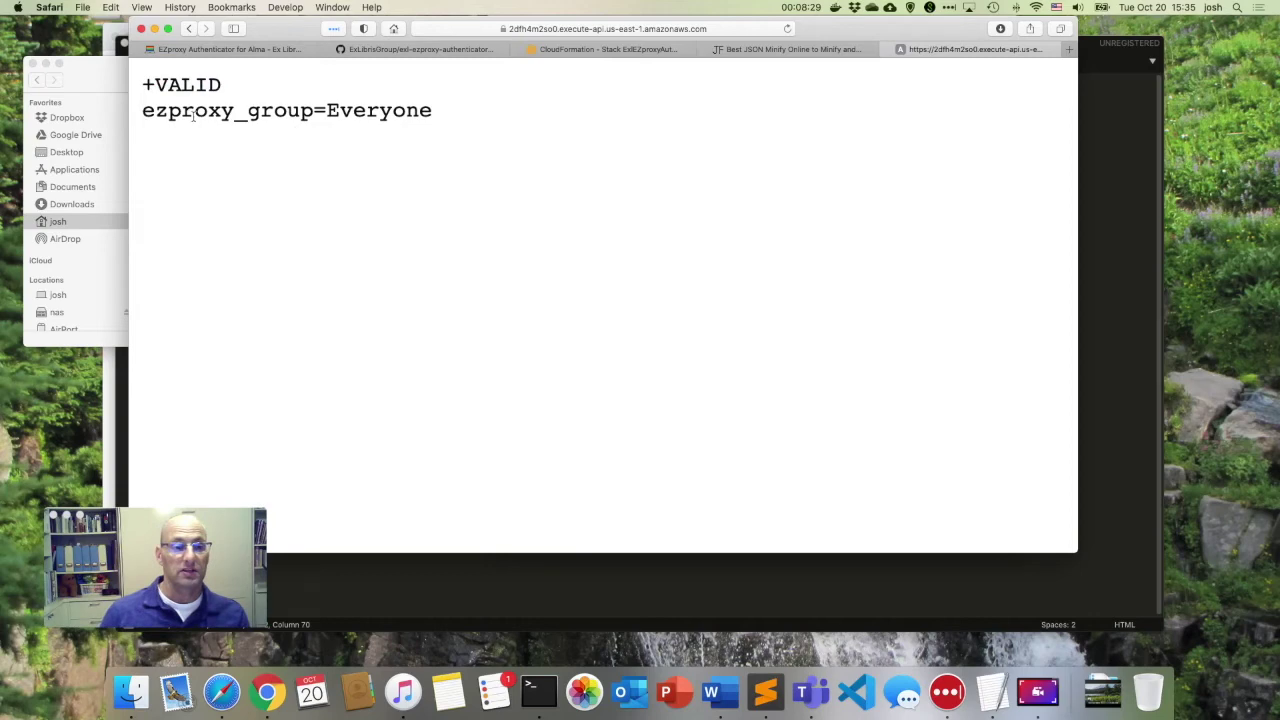
pyautogui.click(330, 110)
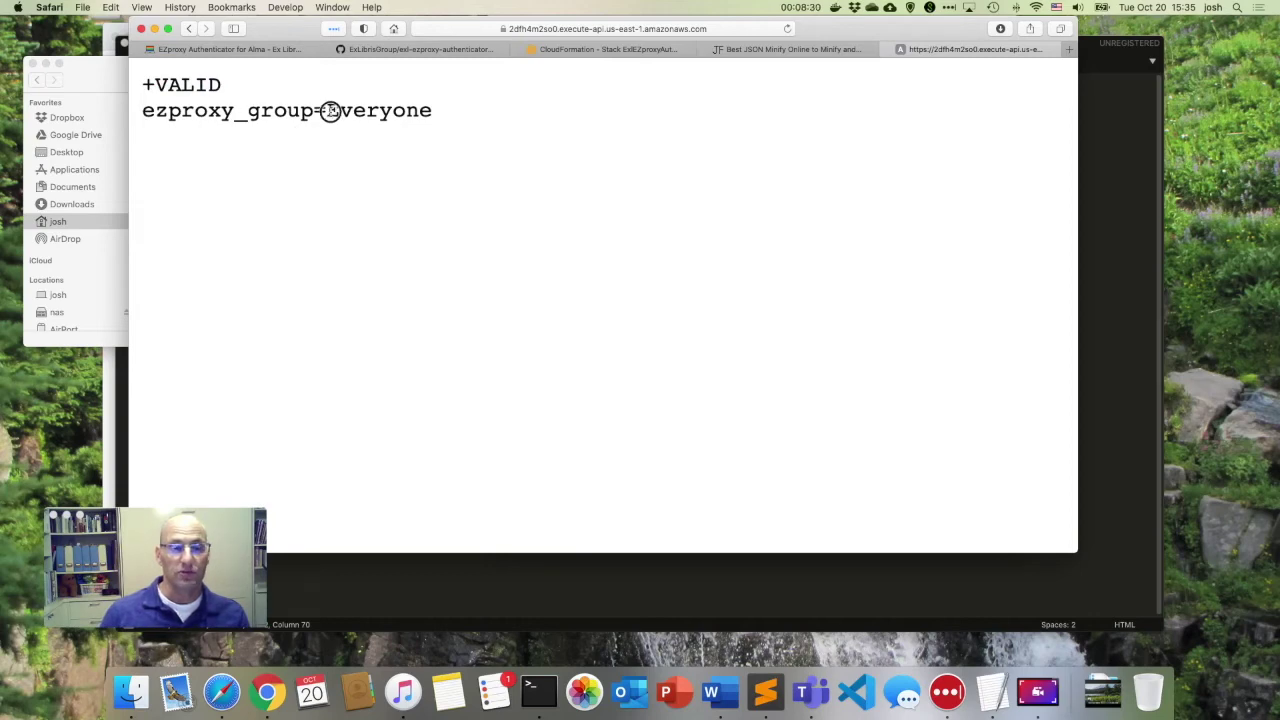
pyautogui.moveTo(329, 110); pyautogui.dragTo(463, 114)
pyautogui.click(465, 132)
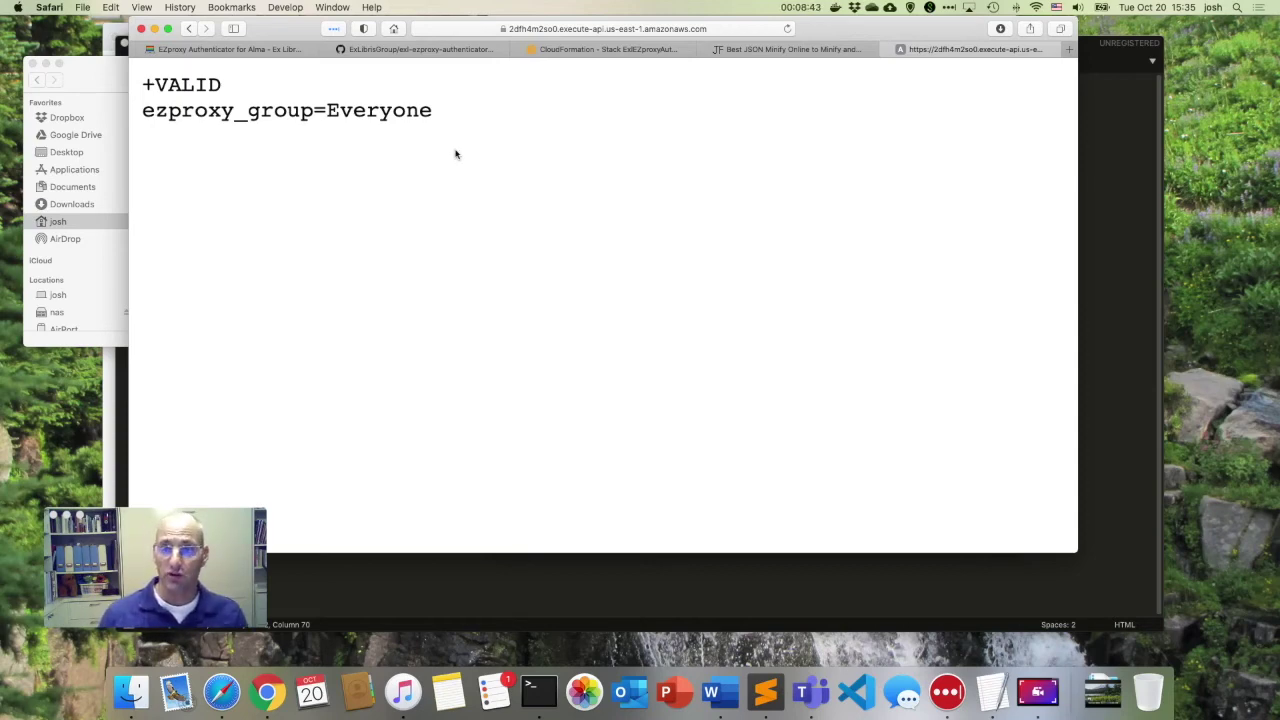
# List the ExlEZproxyAuthenticator-Demo stack's resources and open its EZproxyAuthenticator Lambda function.
pyautogui.click(592, 49)
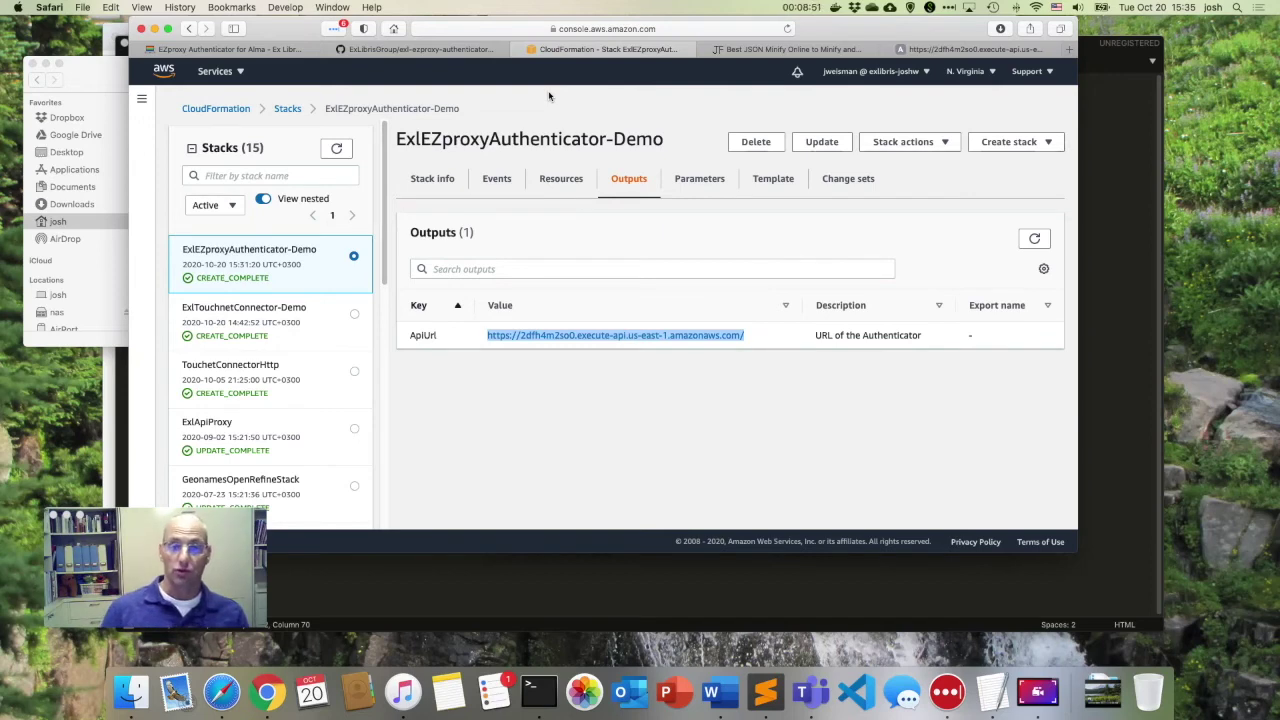
pyautogui.click(561, 180)
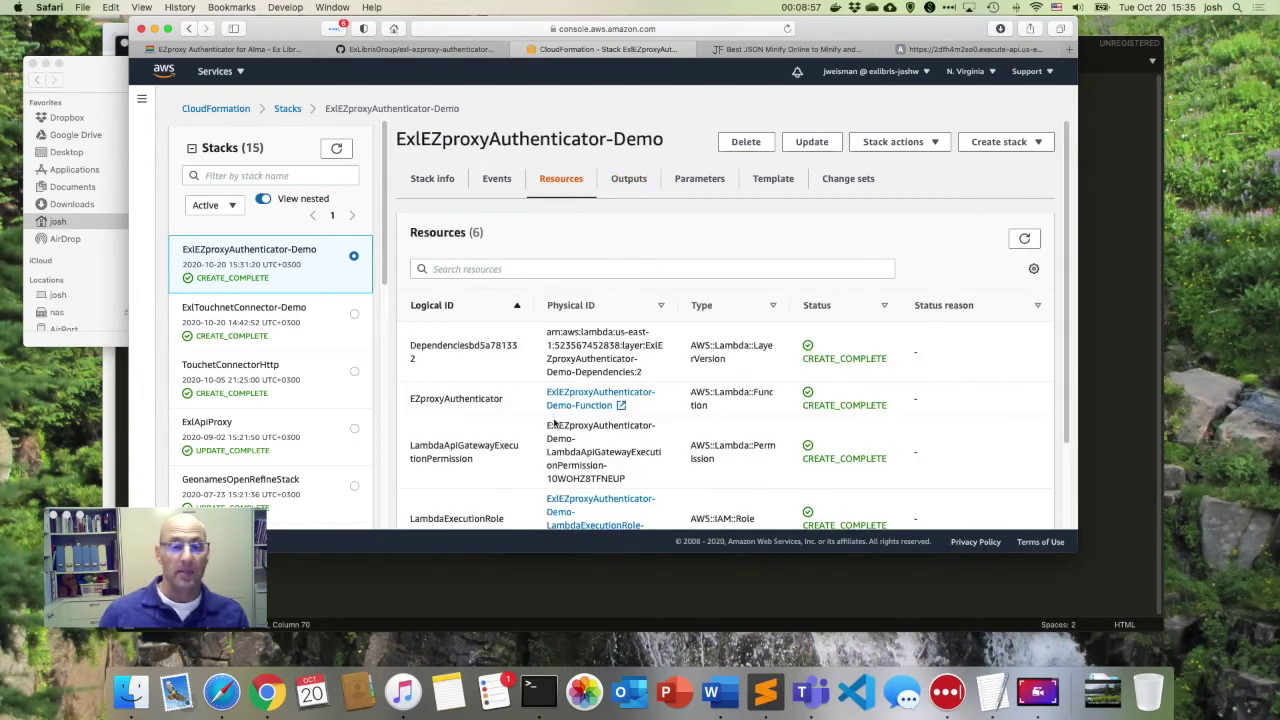
pyautogui.scroll(-3, 514, 356)
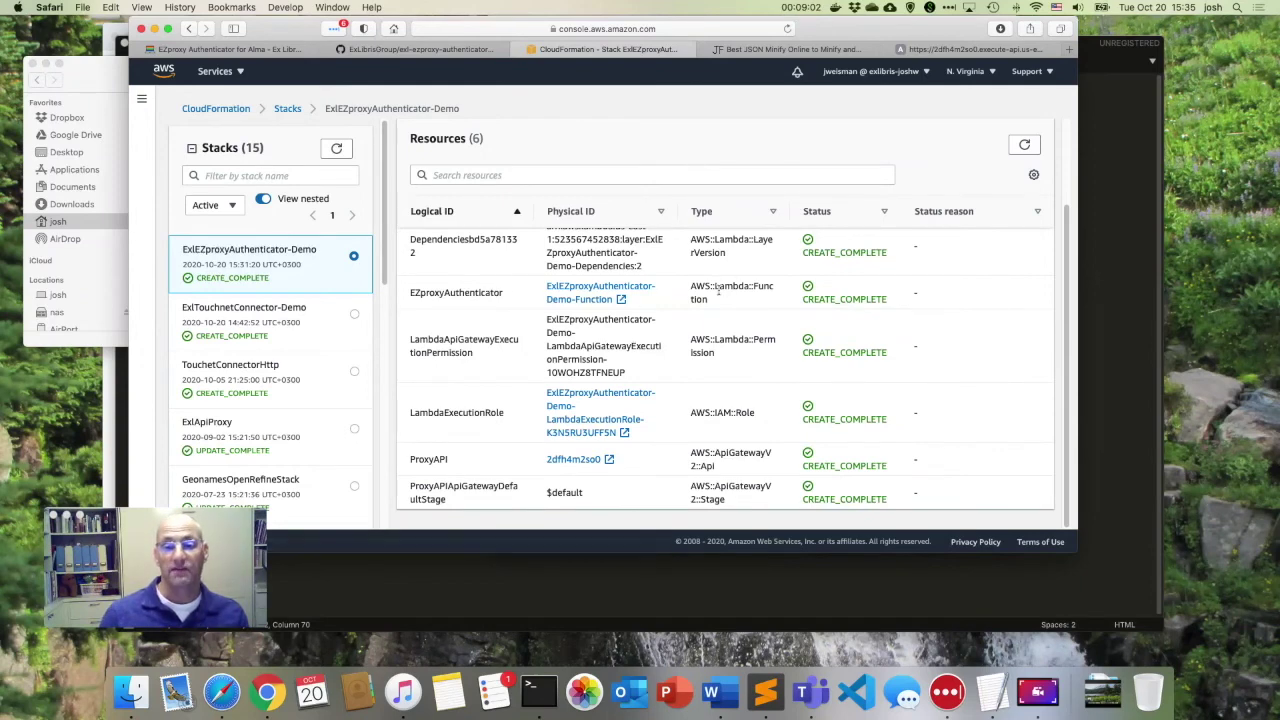
pyautogui.click(595, 289)
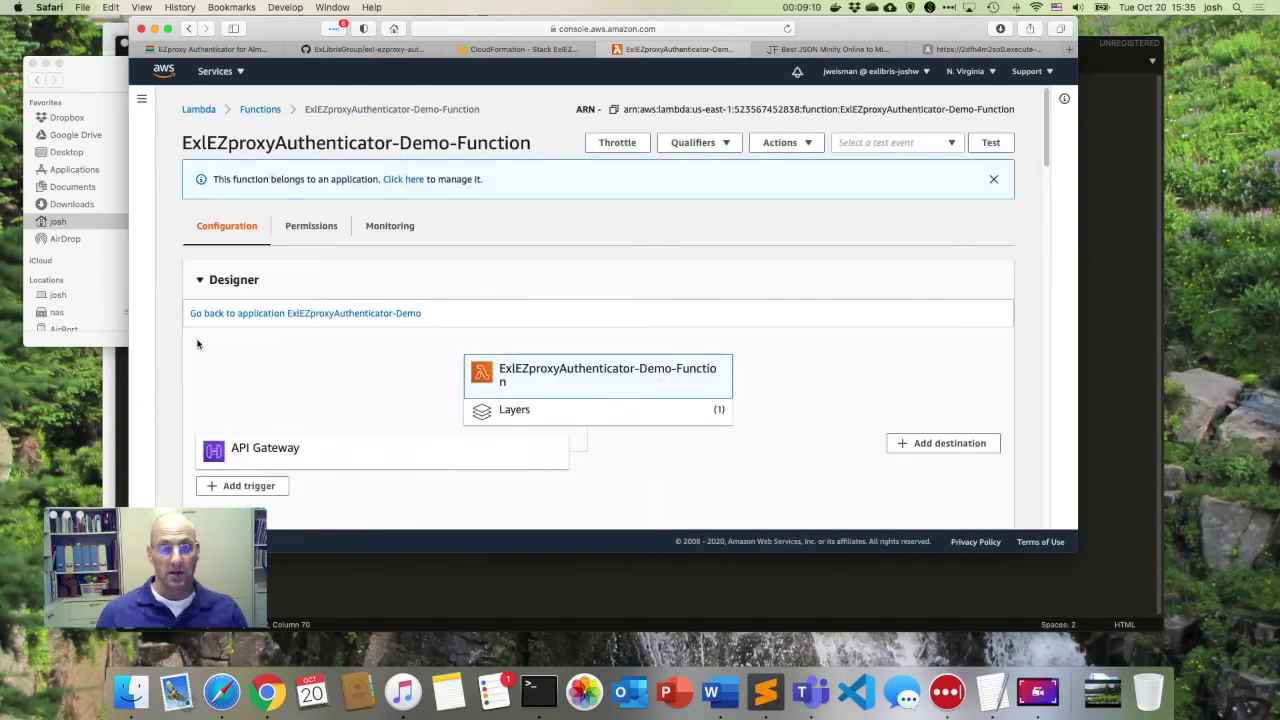
# Scroll to the environment variables ALMA_APIKEY and EZPROXY_GROUP_MAPPING, briefly highlighting ALMA_APIKEY.
pyautogui.scroll(-4, 197, 345)
pyautogui.scroll(-10, 197, 345)
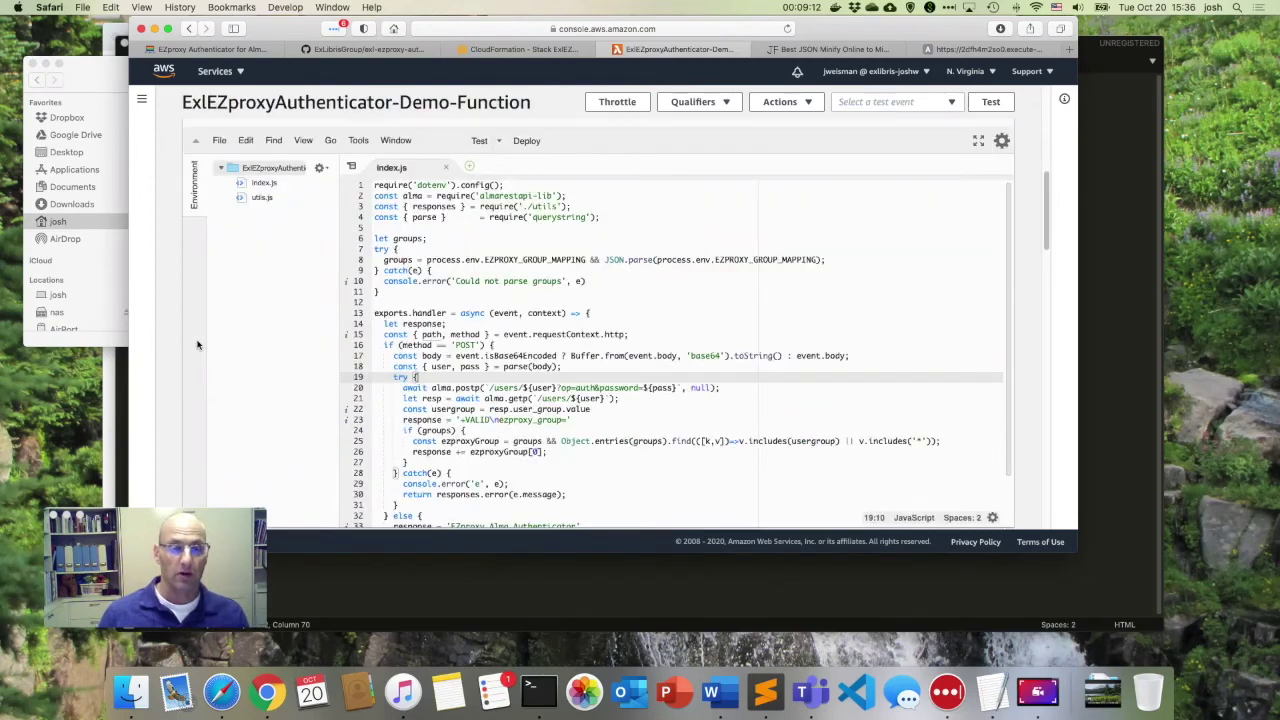
pyautogui.scroll(-3, 197, 345)
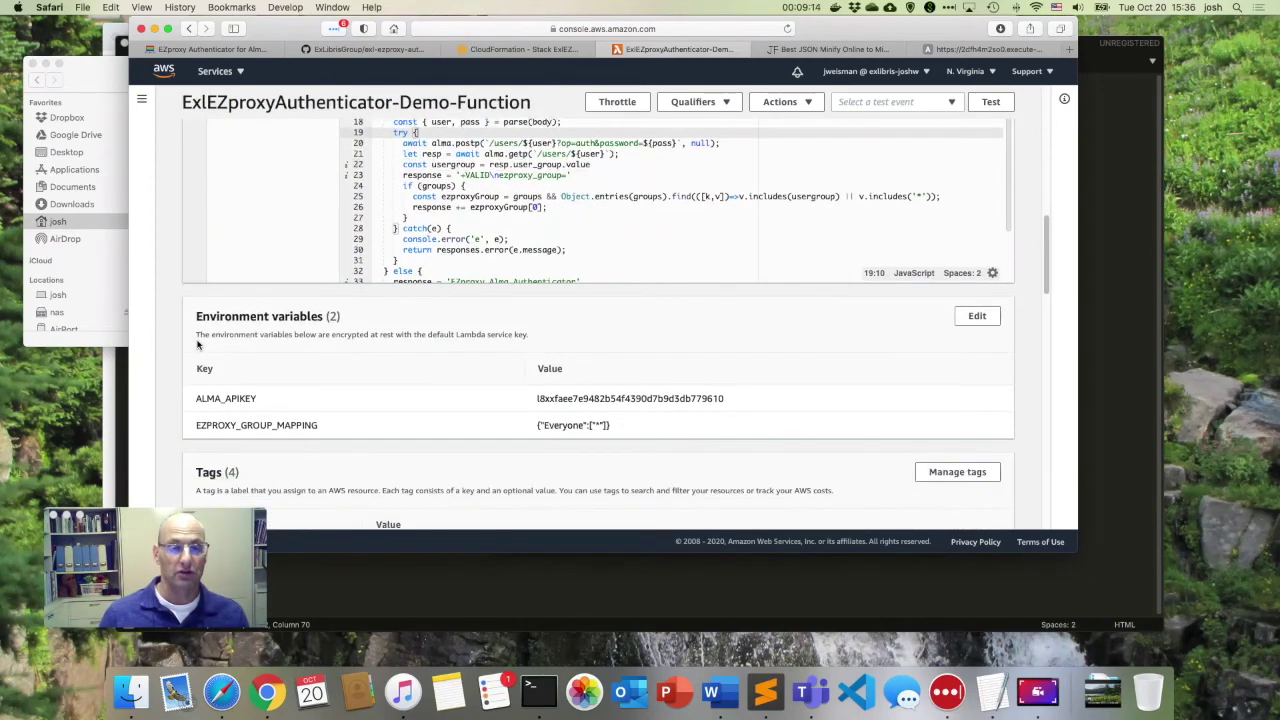
pyautogui.doubleClick(215, 396)
pyautogui.click(343, 423)
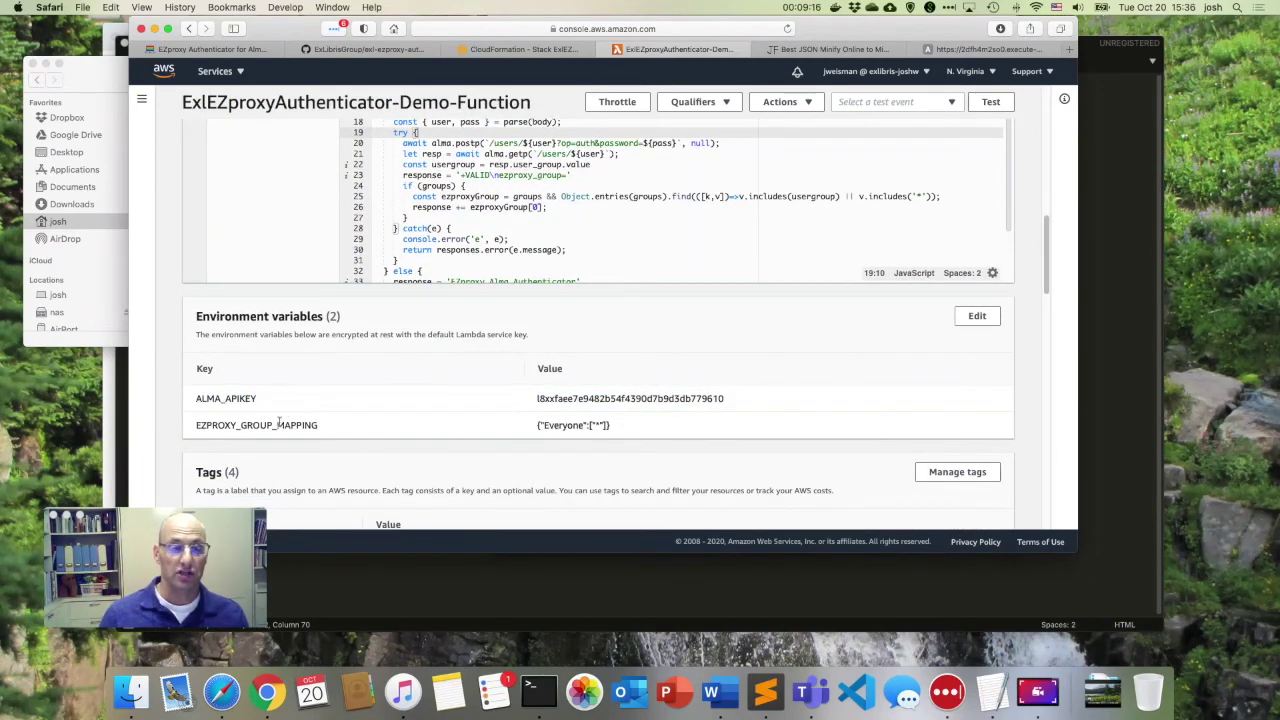
# Replace the EZPROXY_GROUP_MAPPING value with the minified JSON mapping and save the variables.
pyautogui.click(977, 316)
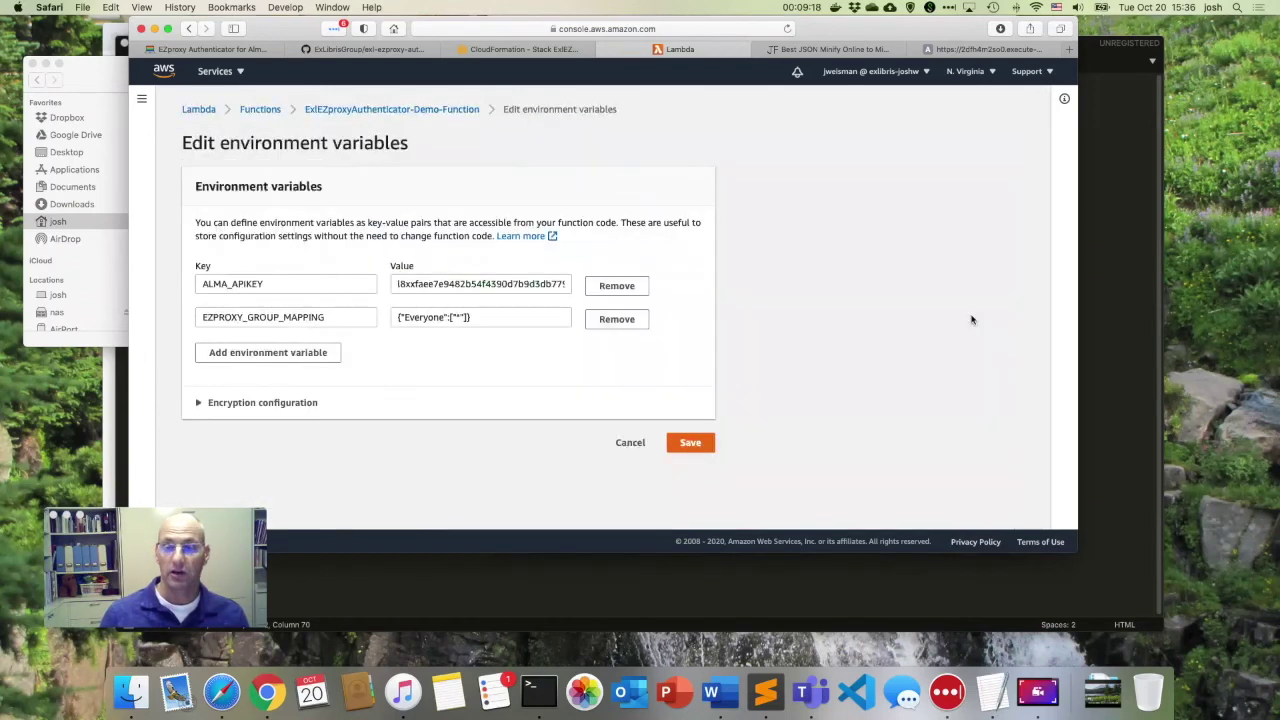
pyautogui.click(840, 49)
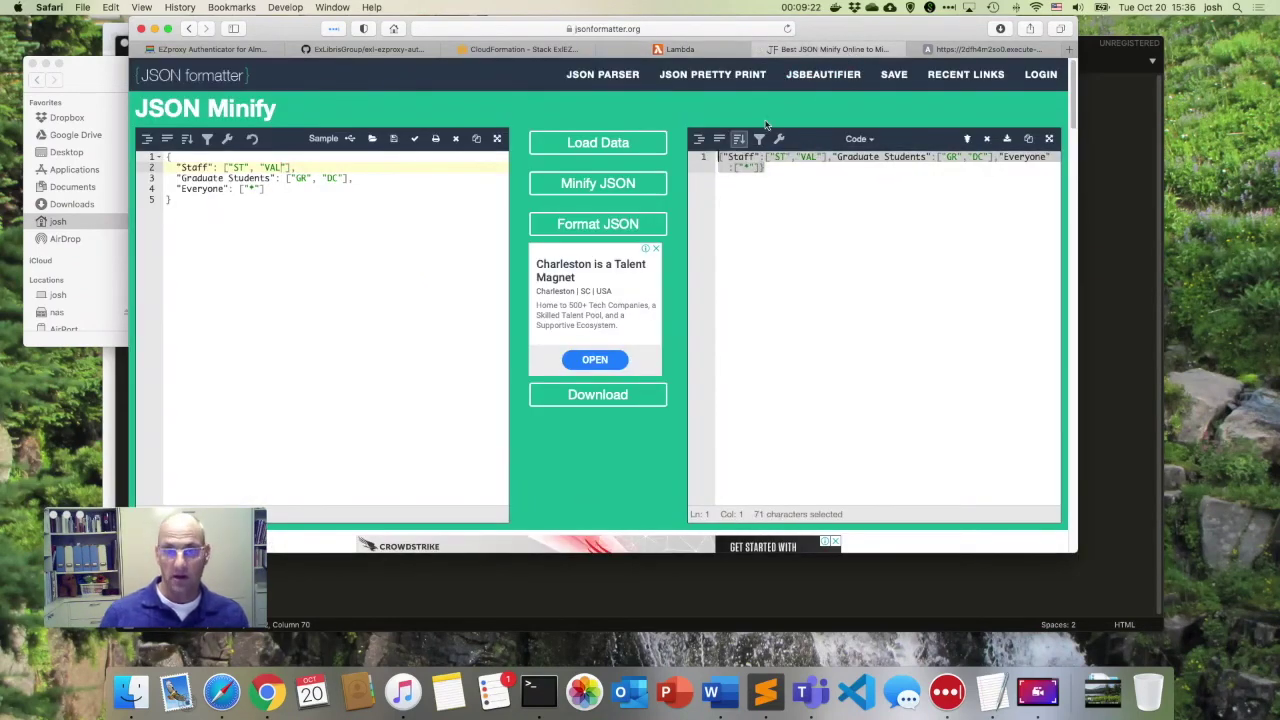
pyautogui.click(680, 49)
pyautogui.click(535, 321)
pyautogui.press('super+a')
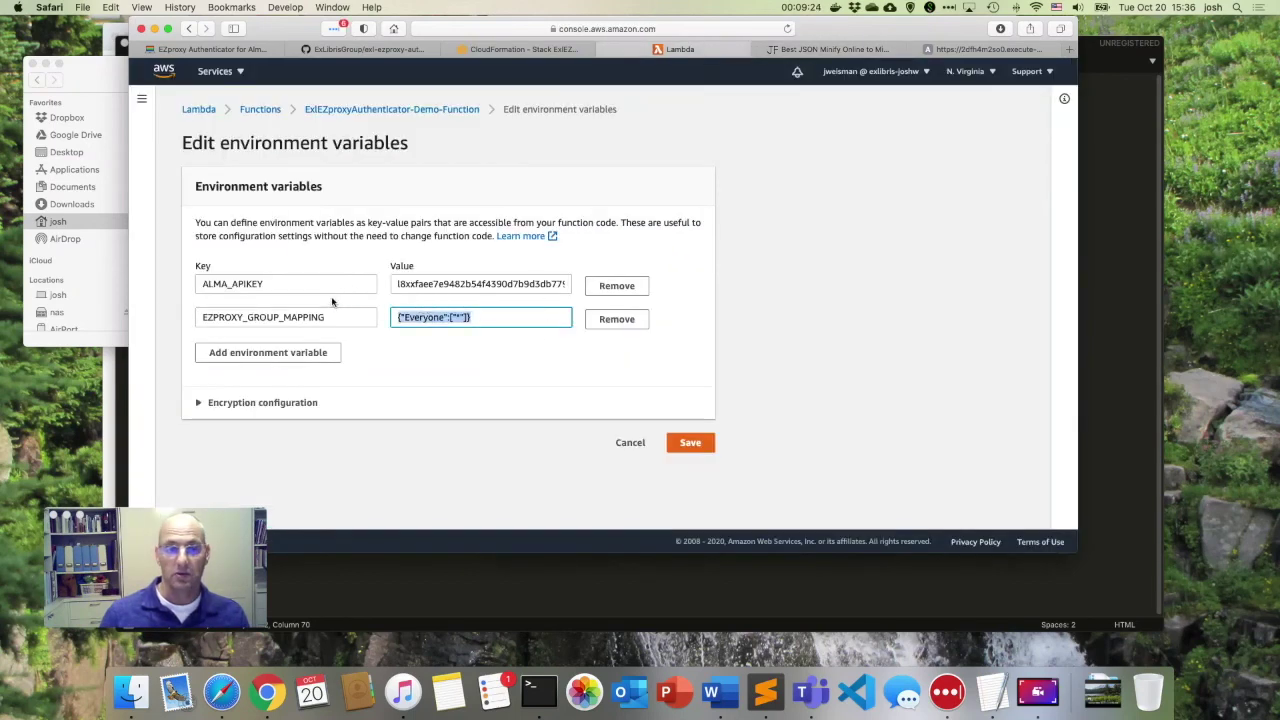
pyautogui.press('super+v')
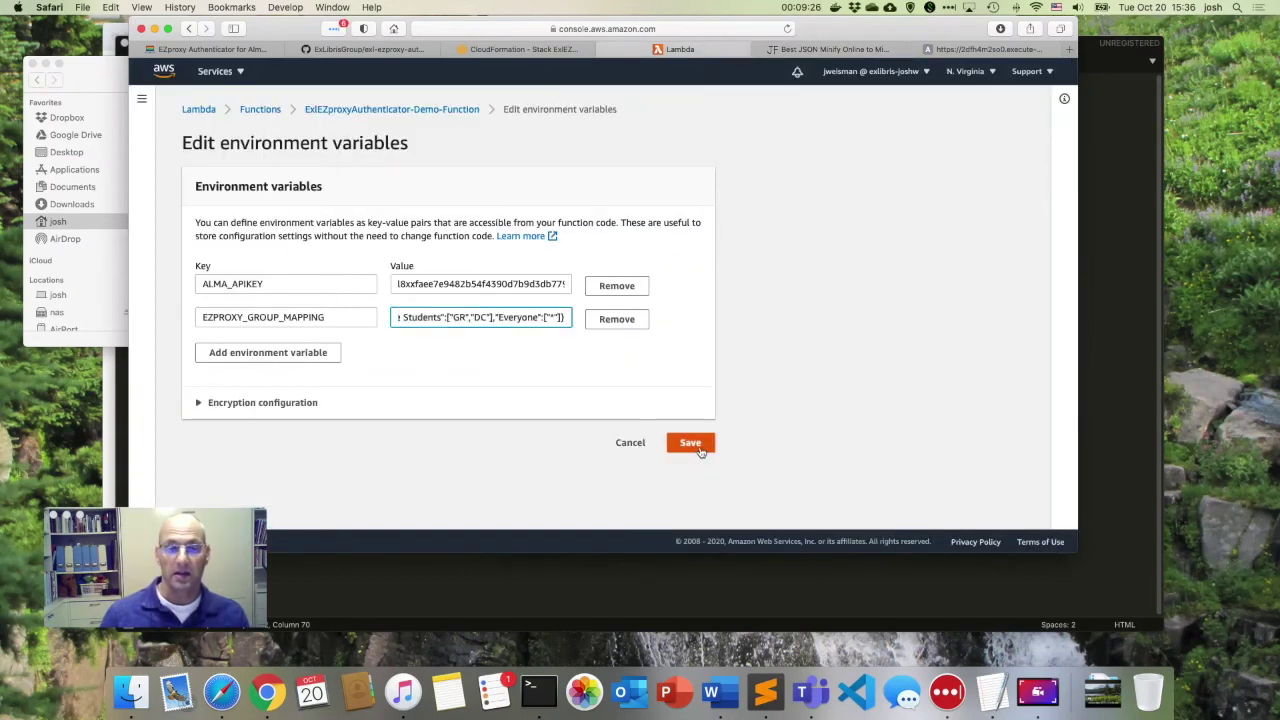
pyautogui.click(700, 450)
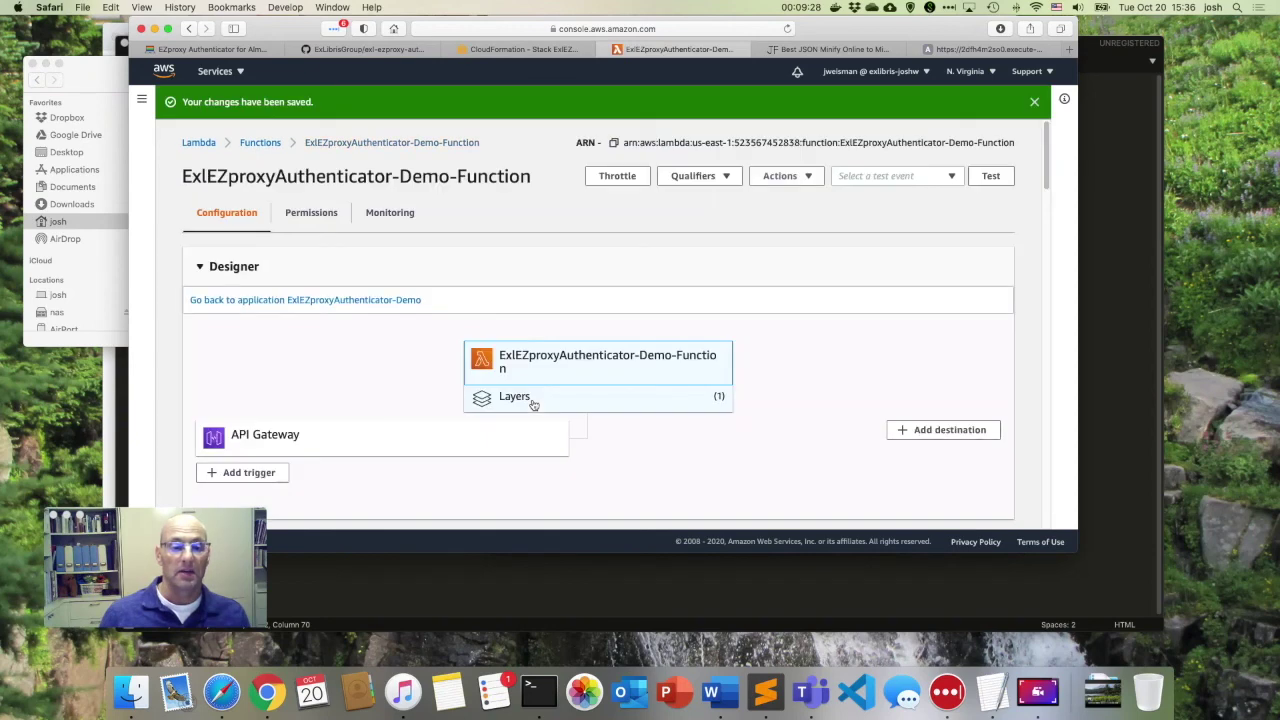